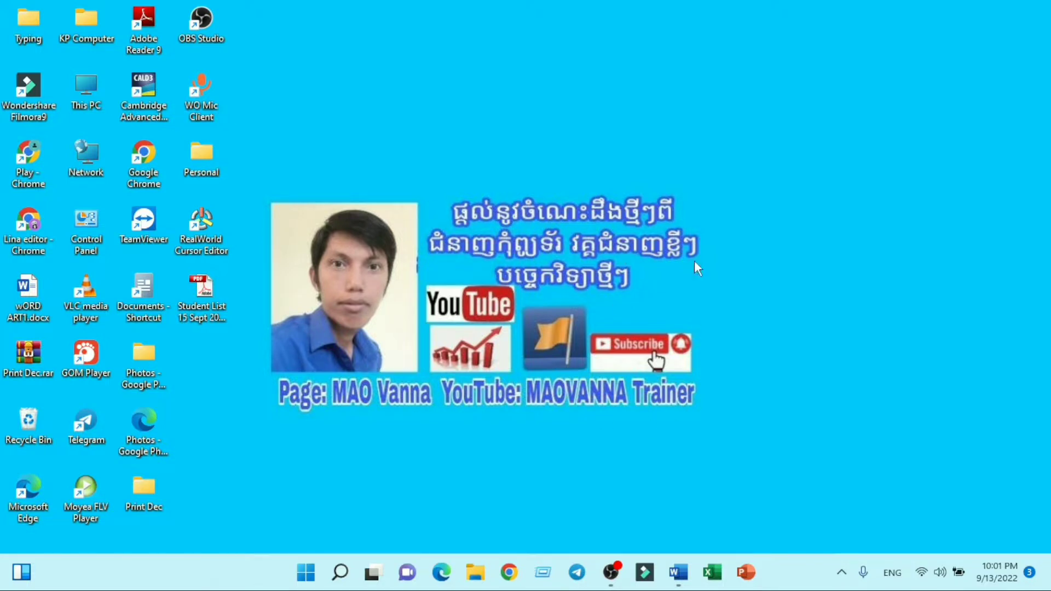
Switch to the open Word document and examine the finished sample on page 7, from its headings through the table to the lists and shapes.
{"action": "left_click", "coordinate": [678, 572]}
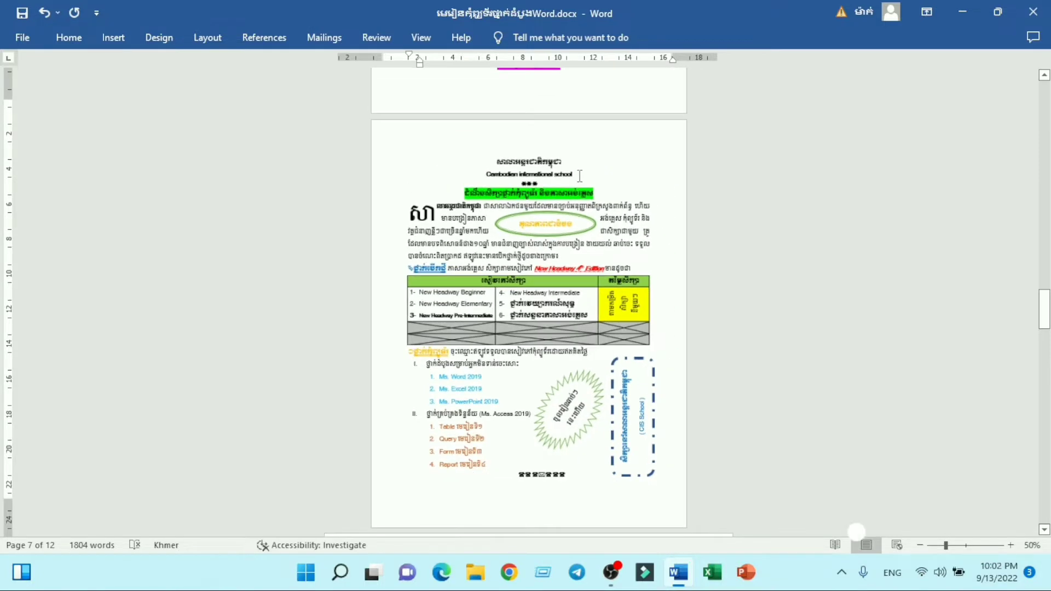
{"action": "scroll", "coordinate": [579, 176], "scroll_direction": "up", "scroll_amount": 1}
{"action": "scroll", "coordinate": [579, 177], "scroll_direction": "down", "scroll_amount": 1}
{"action": "scroll", "coordinate": [579, 177], "scroll_direction": "up", "scroll_amount": 3}
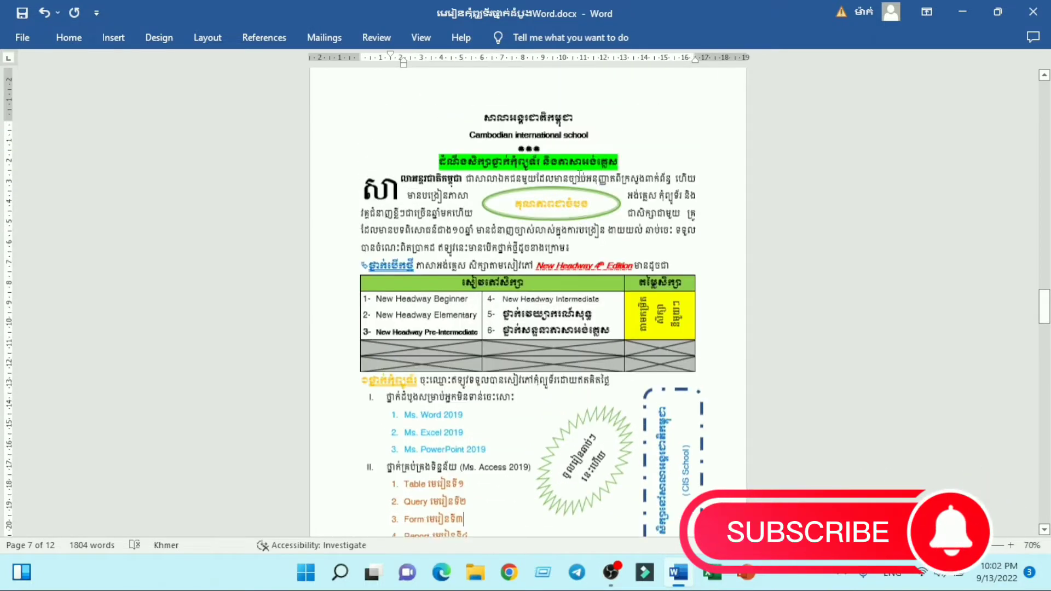
{"action": "scroll", "coordinate": [580, 176], "scroll_direction": "up", "scroll_amount": 3}
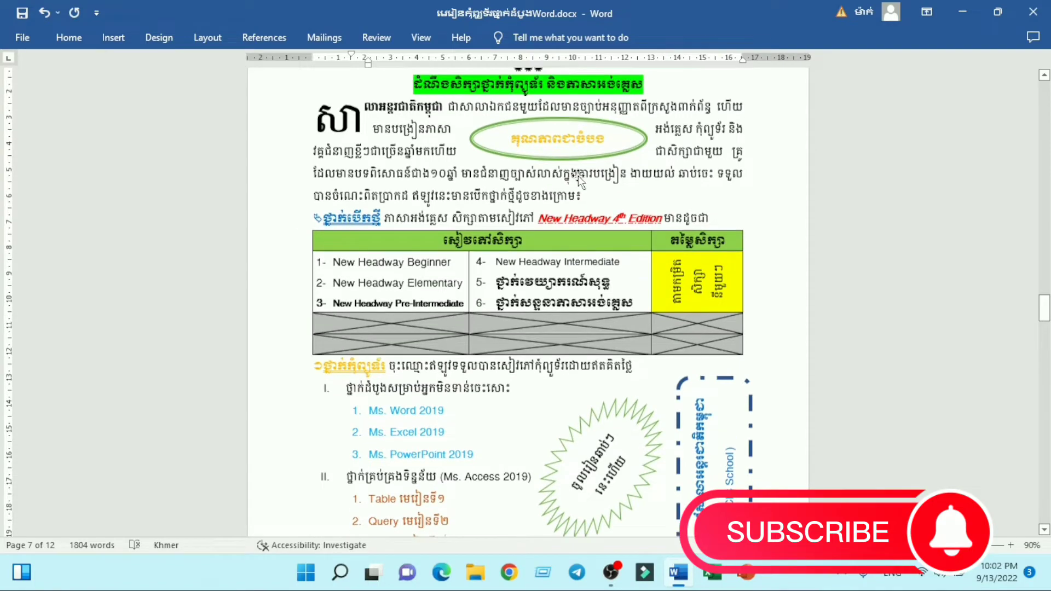
{"action": "scroll", "coordinate": [604, 153], "scroll_direction": "up", "scroll_amount": 1}
{"action": "scroll", "coordinate": [605, 152], "scroll_direction": "up", "scroll_amount": 5}
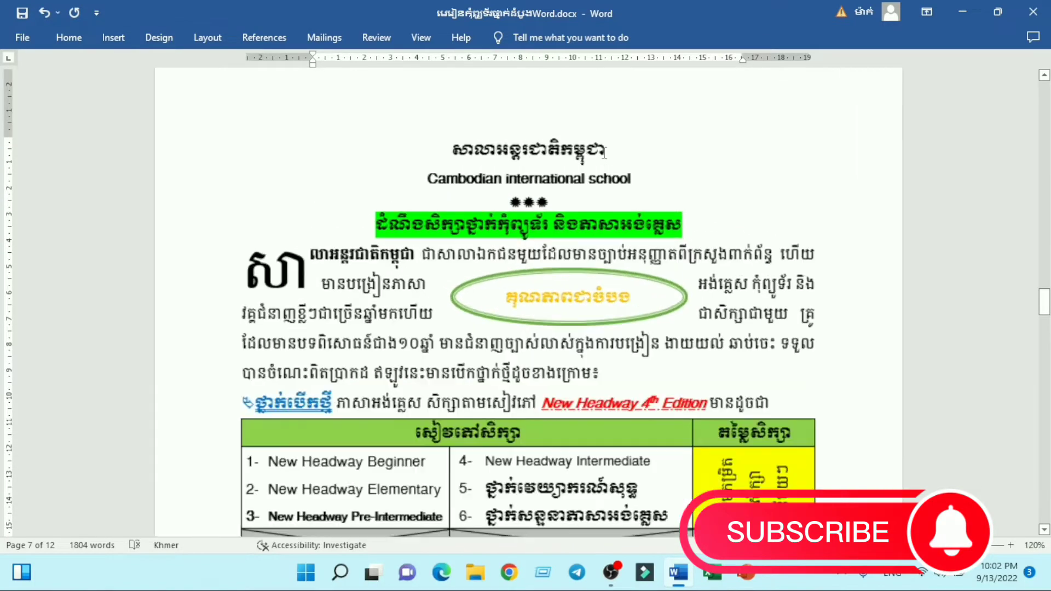
{"action": "scroll", "coordinate": [631, 169], "scroll_direction": "up", "scroll_amount": 1}
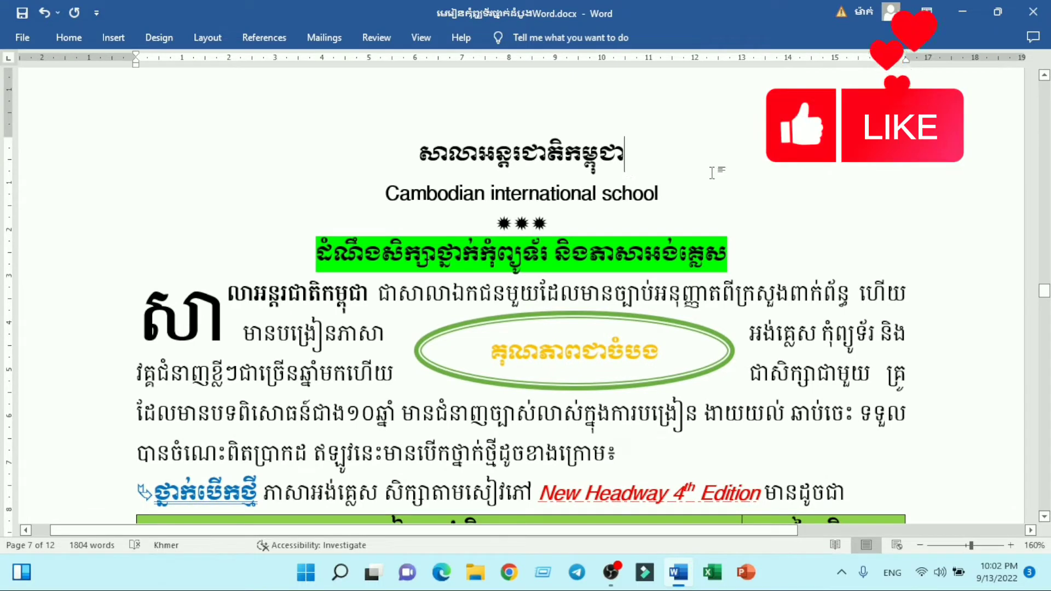
{"action": "scroll", "coordinate": [713, 173], "scroll_direction": "down", "scroll_amount": 1}
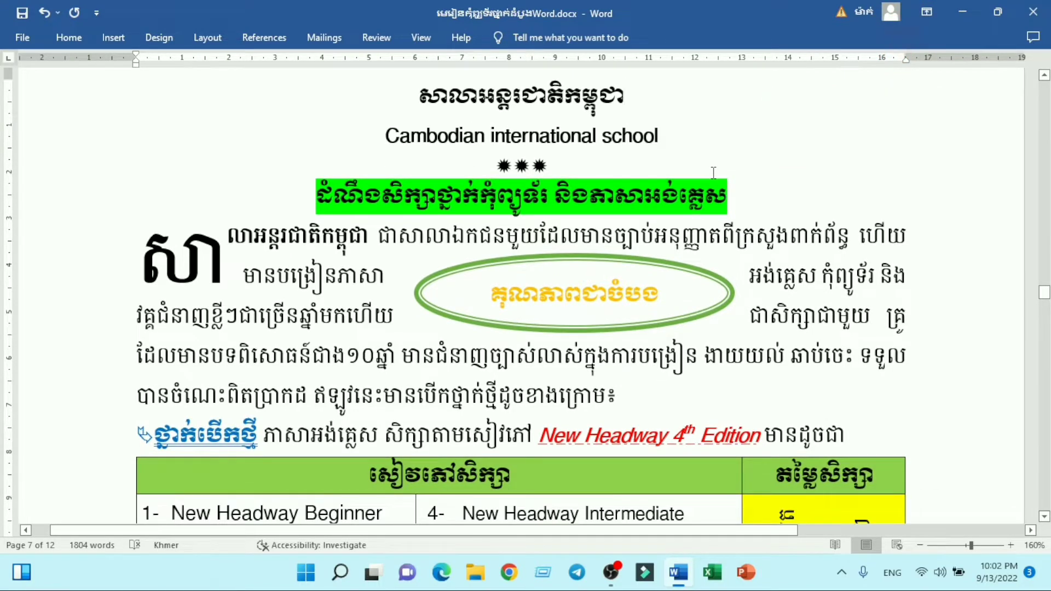
{"action": "scroll", "coordinate": [714, 173], "scroll_direction": "down", "scroll_amount": 1}
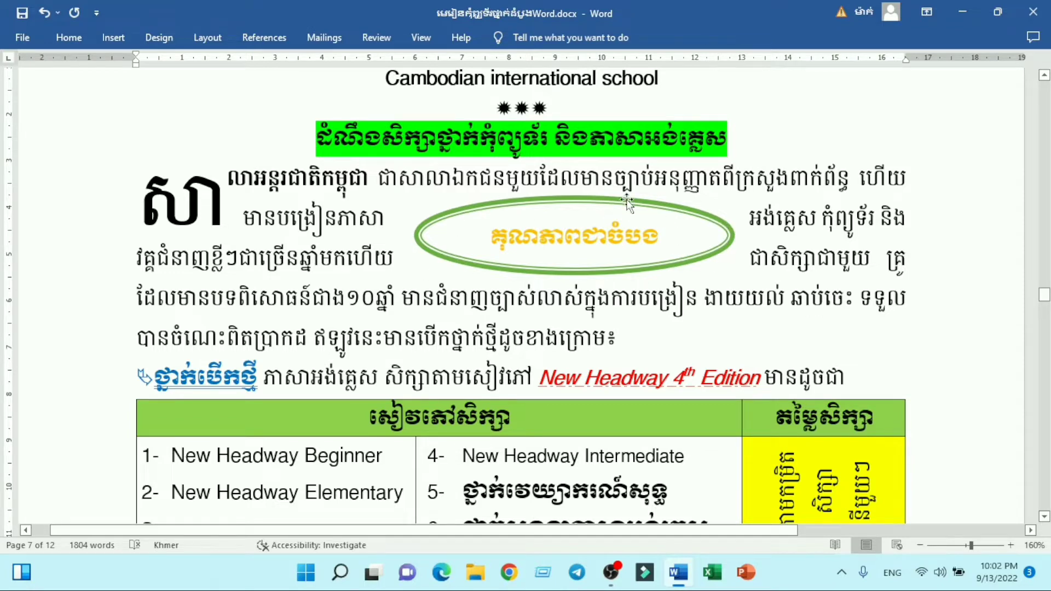
{"action": "scroll", "coordinate": [312, 323], "scroll_direction": "down", "scroll_amount": 3}
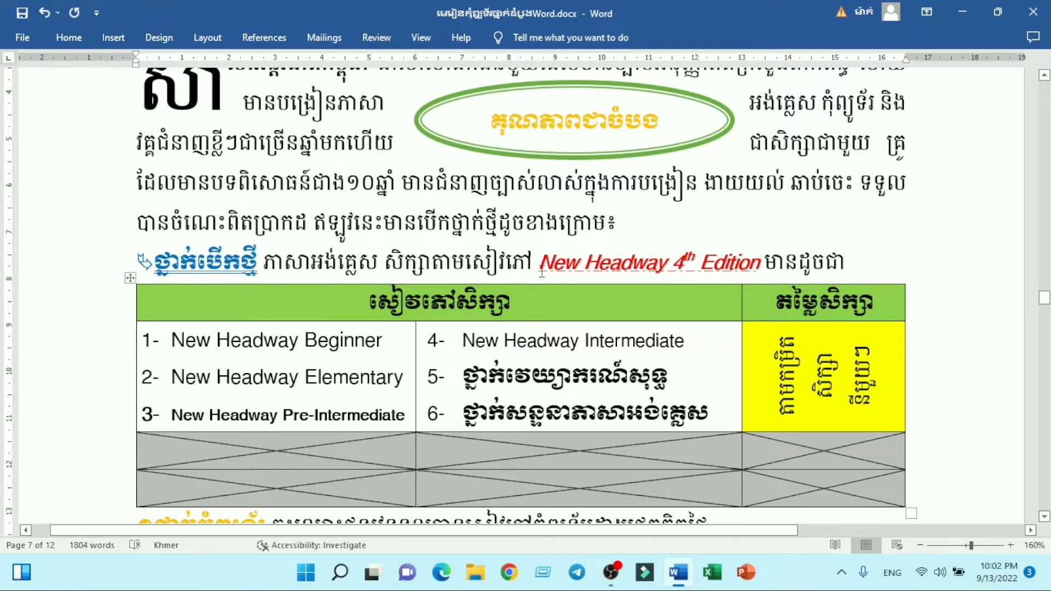
{"action": "scroll", "coordinate": [729, 252], "scroll_direction": "down", "scroll_amount": 3}
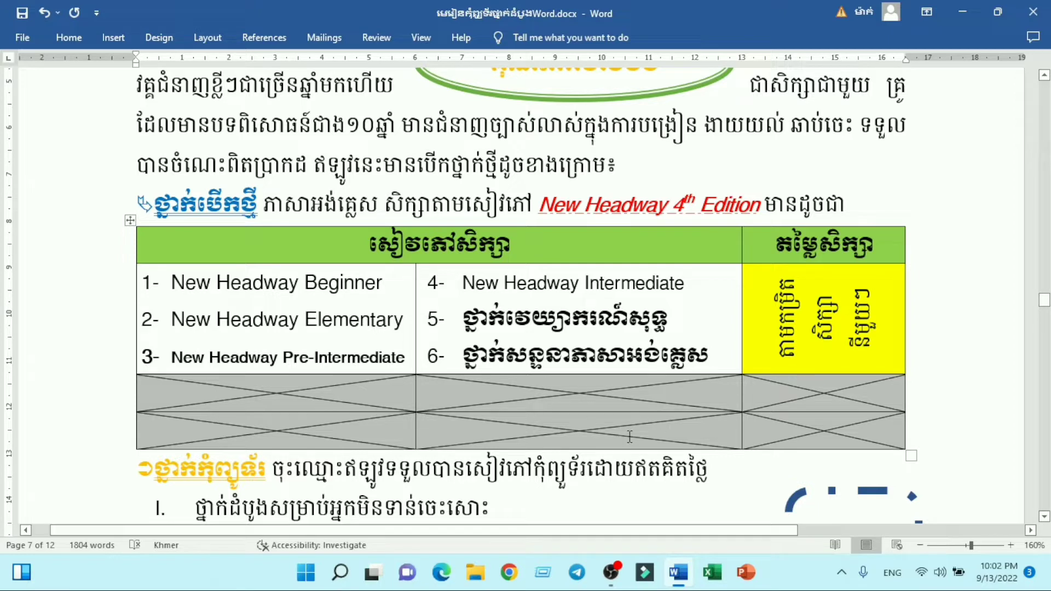
{"action": "scroll", "coordinate": [332, 479], "scroll_direction": "down", "scroll_amount": 1}
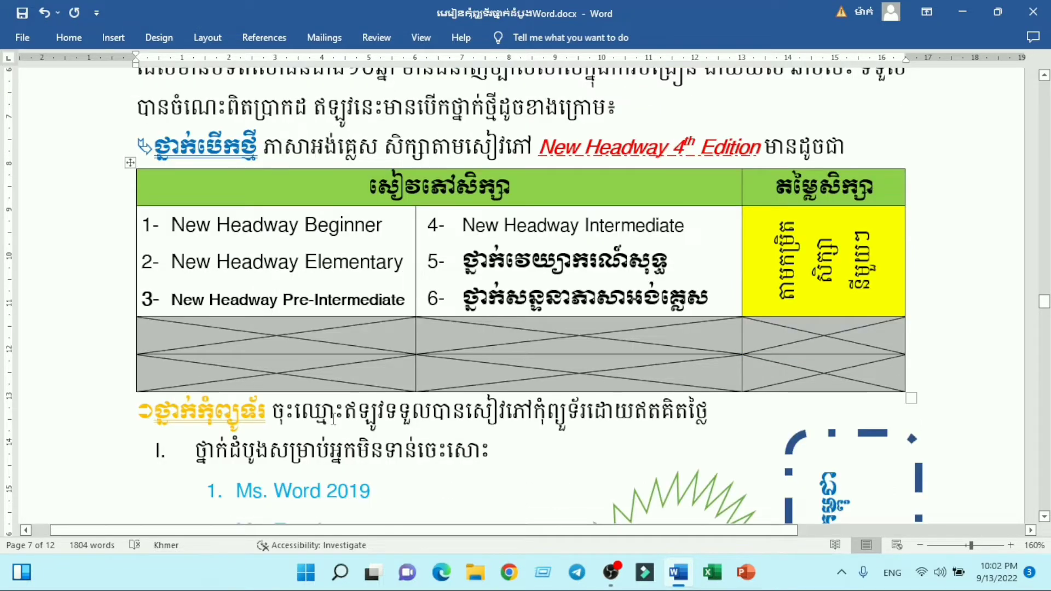
{"action": "scroll", "coordinate": [317, 407], "scroll_direction": "down", "scroll_amount": 2}
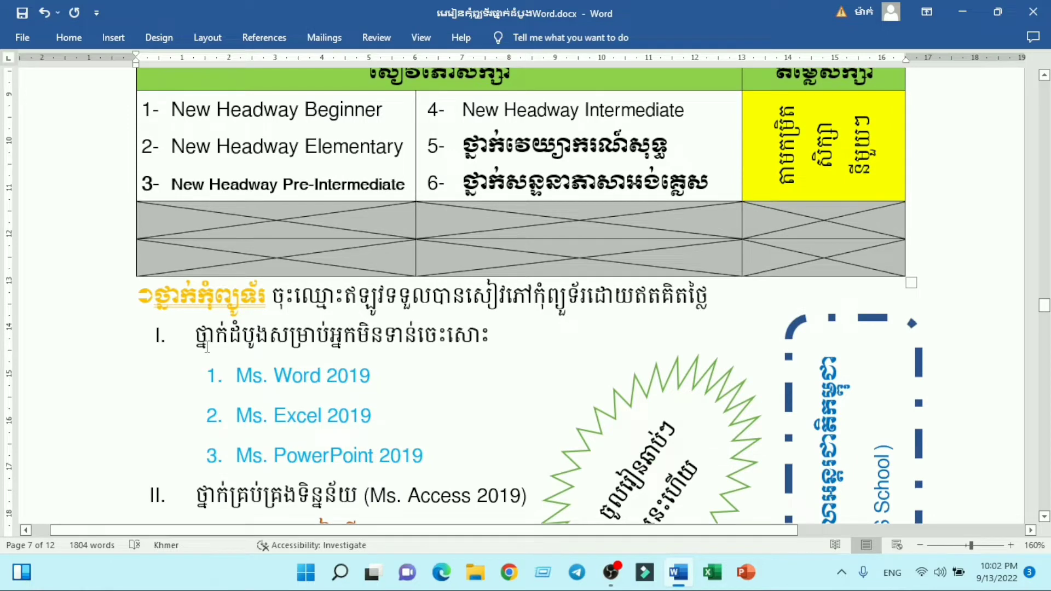
{"action": "scroll", "coordinate": [200, 407], "scroll_direction": "down", "scroll_amount": 2}
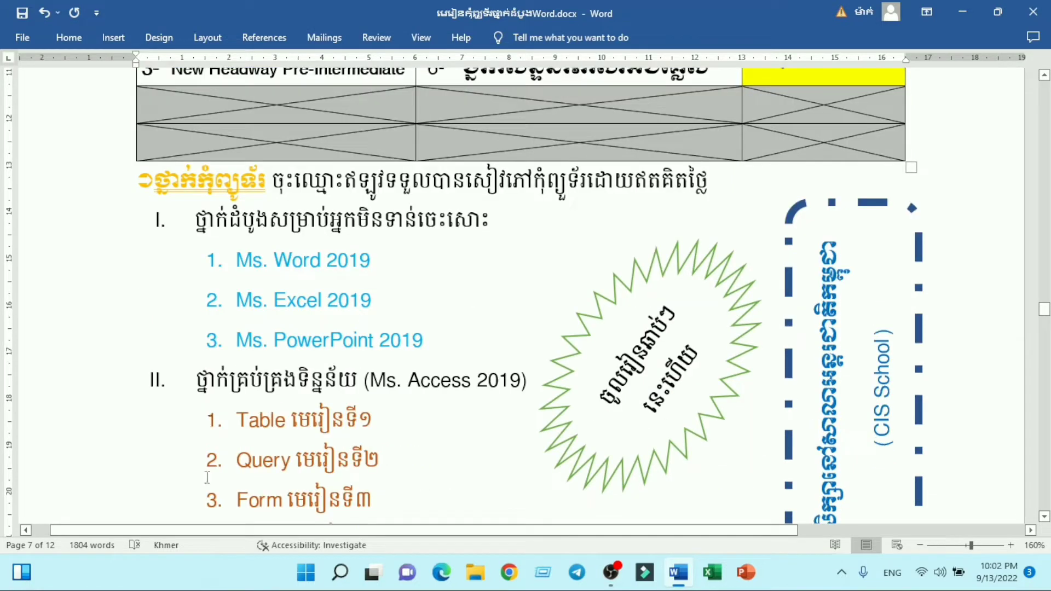
{"action": "scroll", "coordinate": [644, 323], "scroll_direction": "down", "scroll_amount": 2}
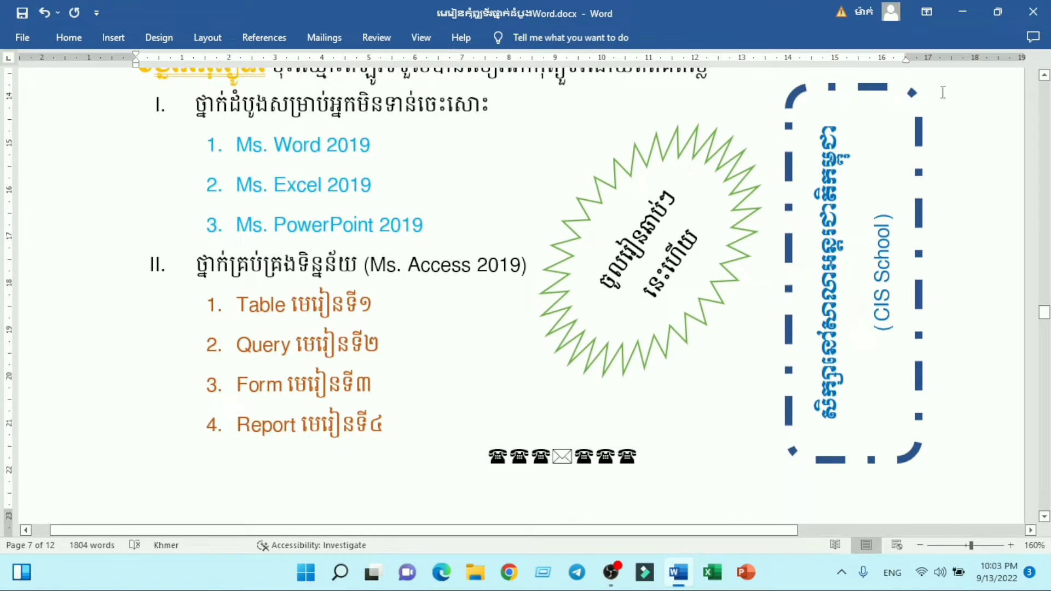
Close the sample document and return to the desktop.
{"action": "left_click", "coordinate": [968, 14]}
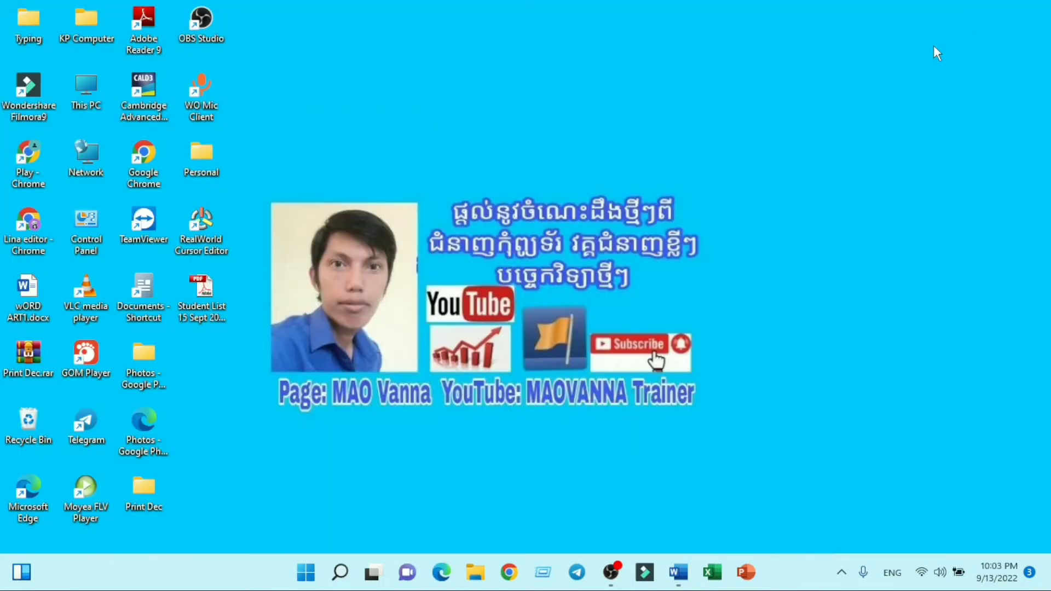
{"action": "left_click", "coordinate": [681, 575]}
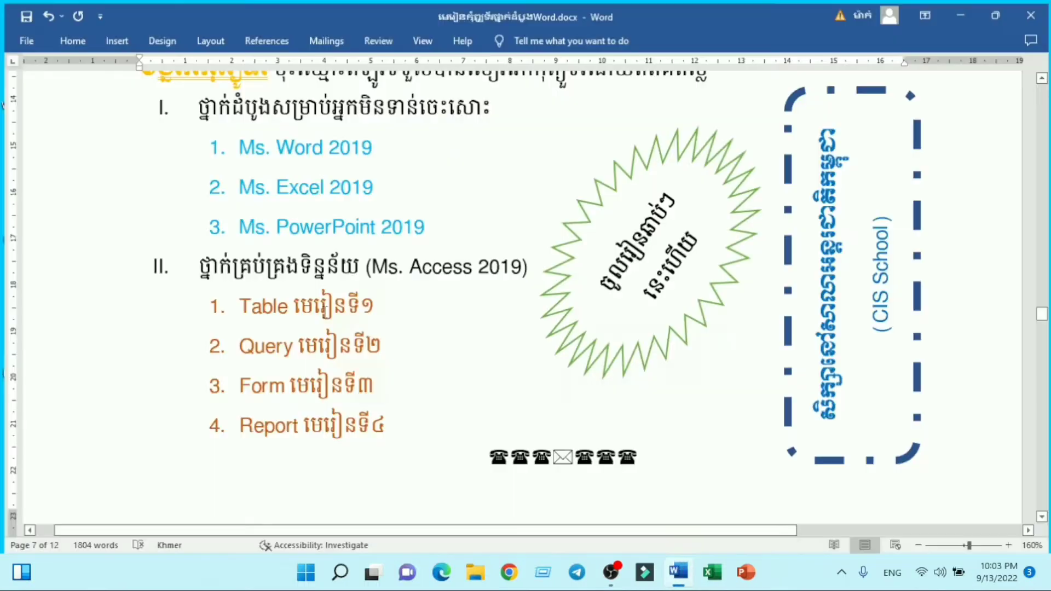
{"action": "key", "text": "alt+F4"}
{"action": "right_click", "coordinate": [774, 134]}
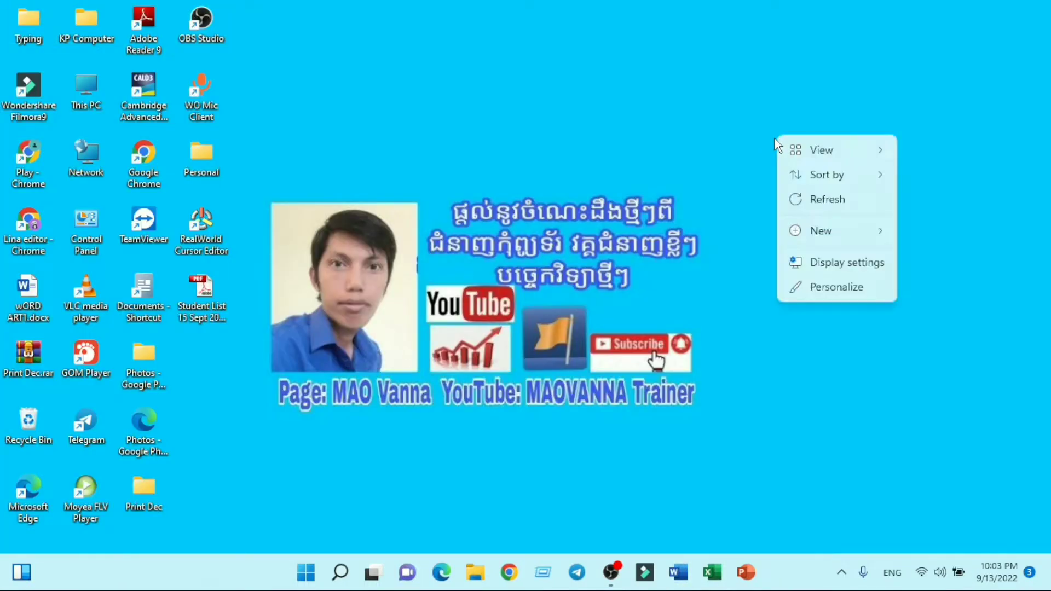
{"action": "left_click", "coordinate": [813, 200]}
{"action": "right_click", "coordinate": [786, 138]}
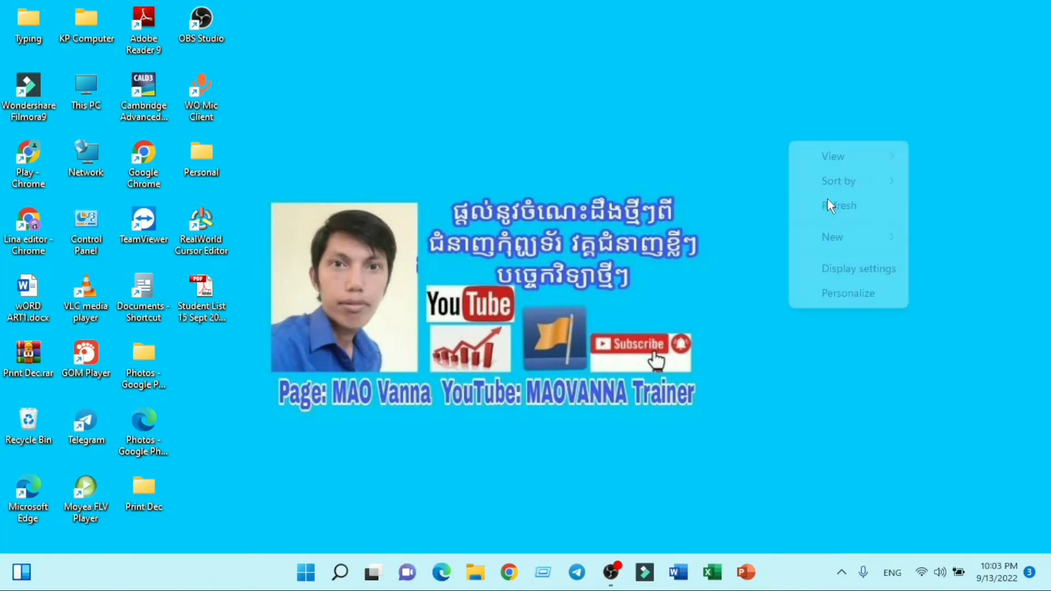
{"action": "left_click", "coordinate": [826, 198]}
{"action": "right_click", "coordinate": [828, 196]}
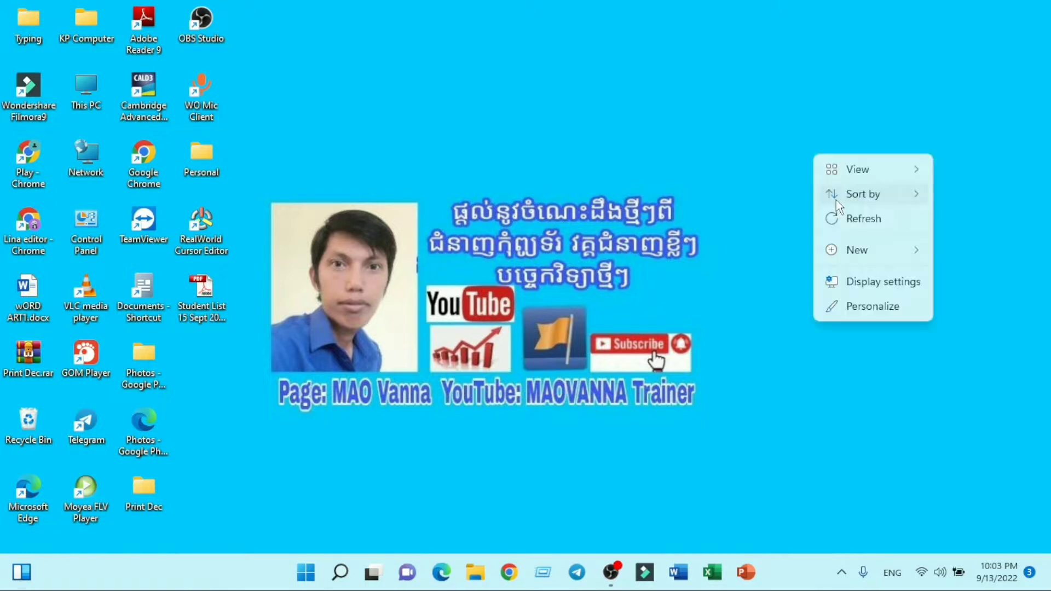
{"action": "left_click", "coordinate": [838, 216]}
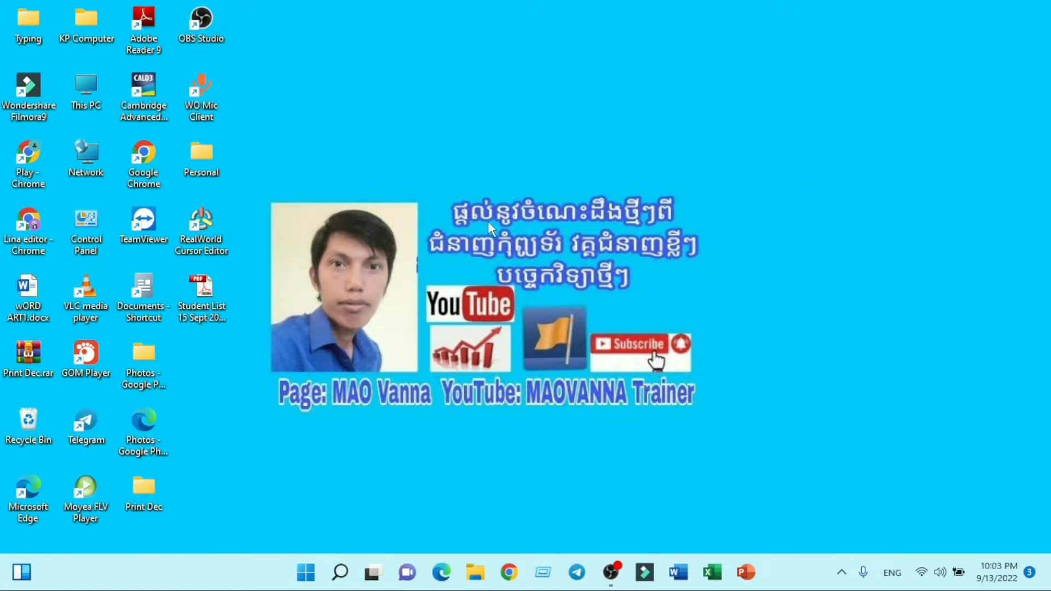
Start Word 2016 and create a blank document.
{"action": "left_click", "coordinate": [306, 574]}
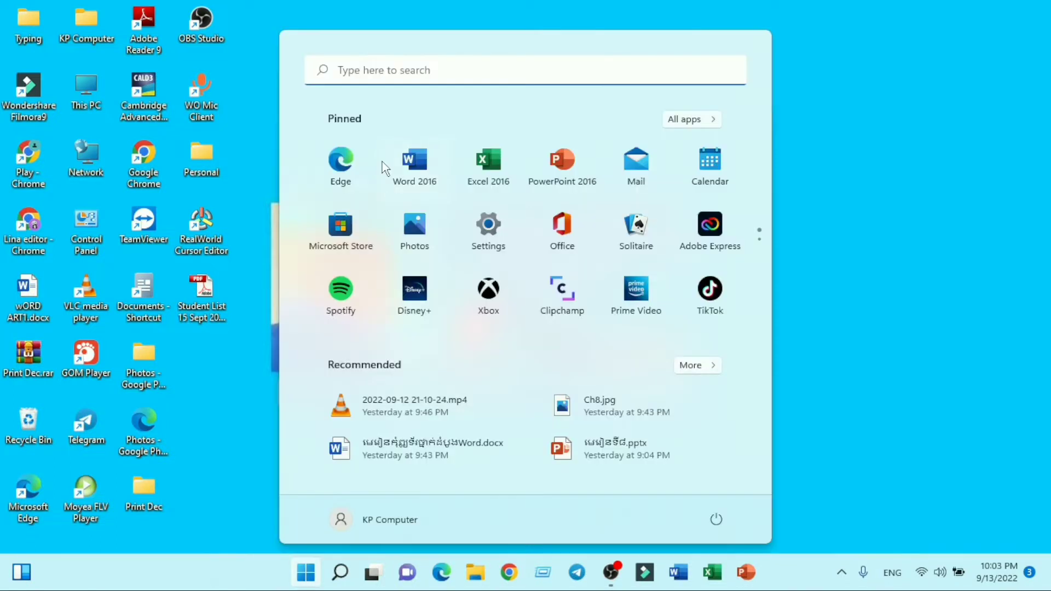
{"action": "left_click", "coordinate": [437, 164]}
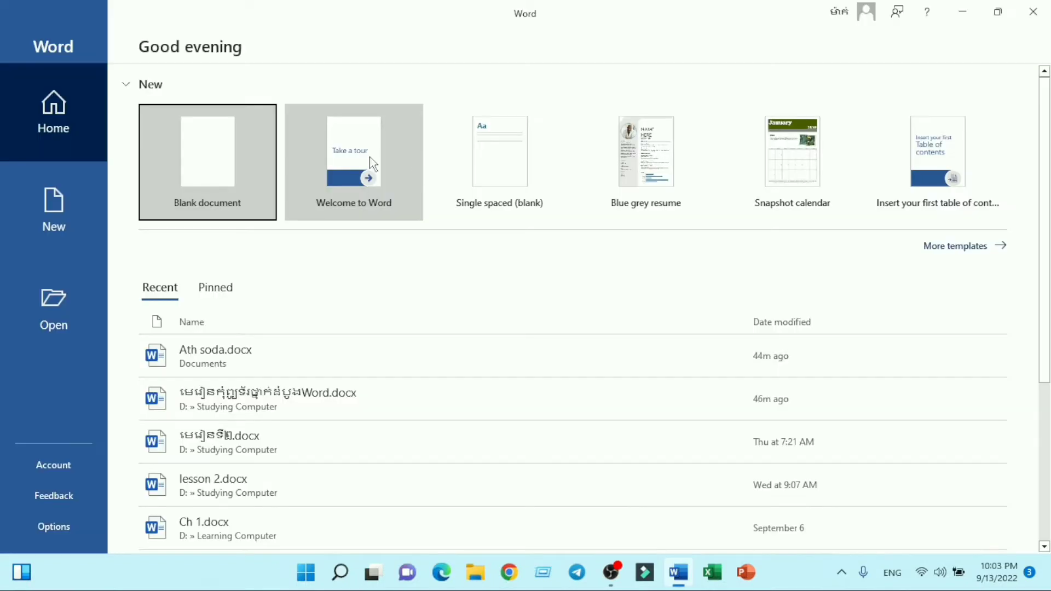
{"action": "left_click", "coordinate": [198, 172]}
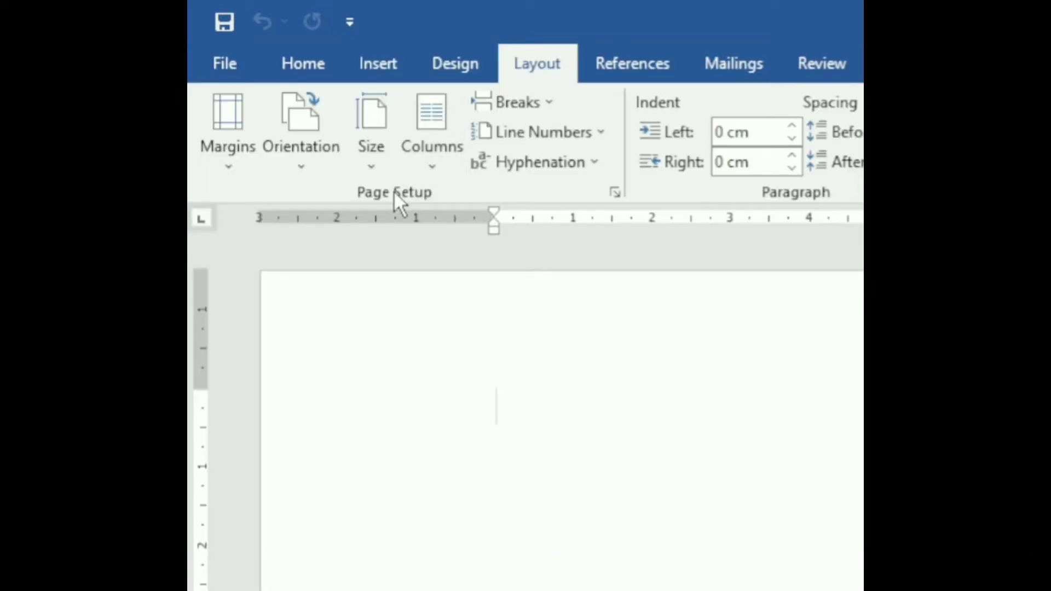
Open the full Page Setup settings, try the Landscape orientation and set it back to Portrait.
{"action": "left_click", "coordinate": [614, 192]}
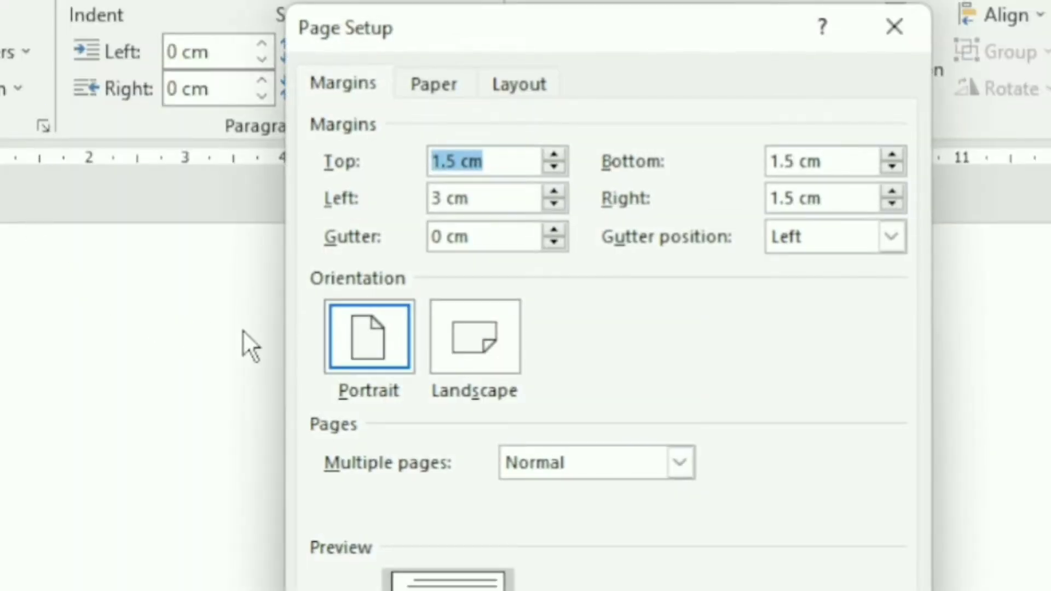
{"action": "left_click", "coordinate": [347, 83]}
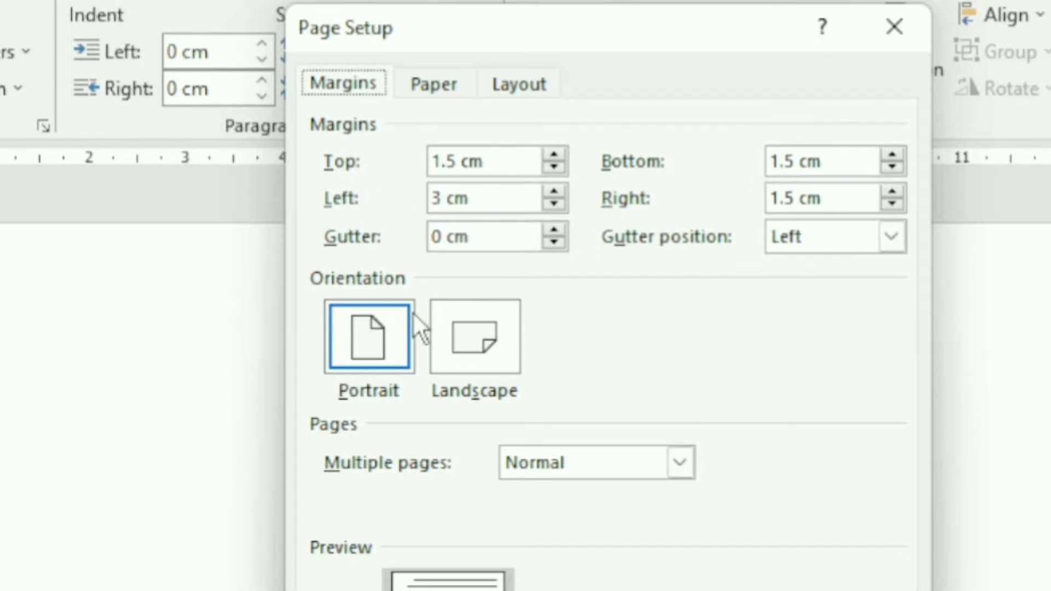
{"action": "left_click", "coordinate": [475, 340]}
{"action": "left_click", "coordinate": [352, 350]}
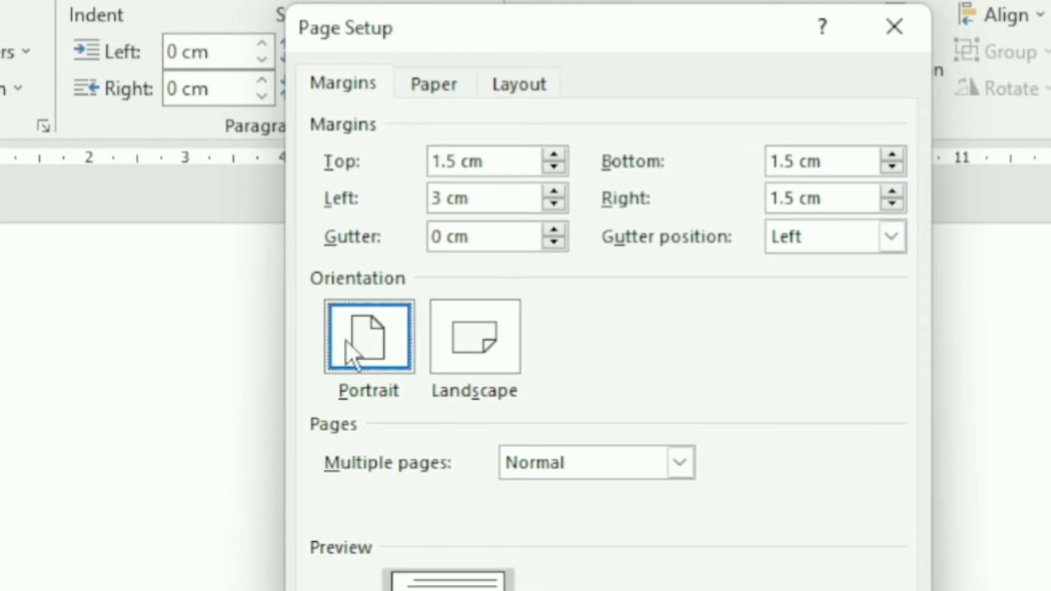
Set the paper size to A4 and apply the page setup.
{"action": "left_click", "coordinate": [432, 83]}
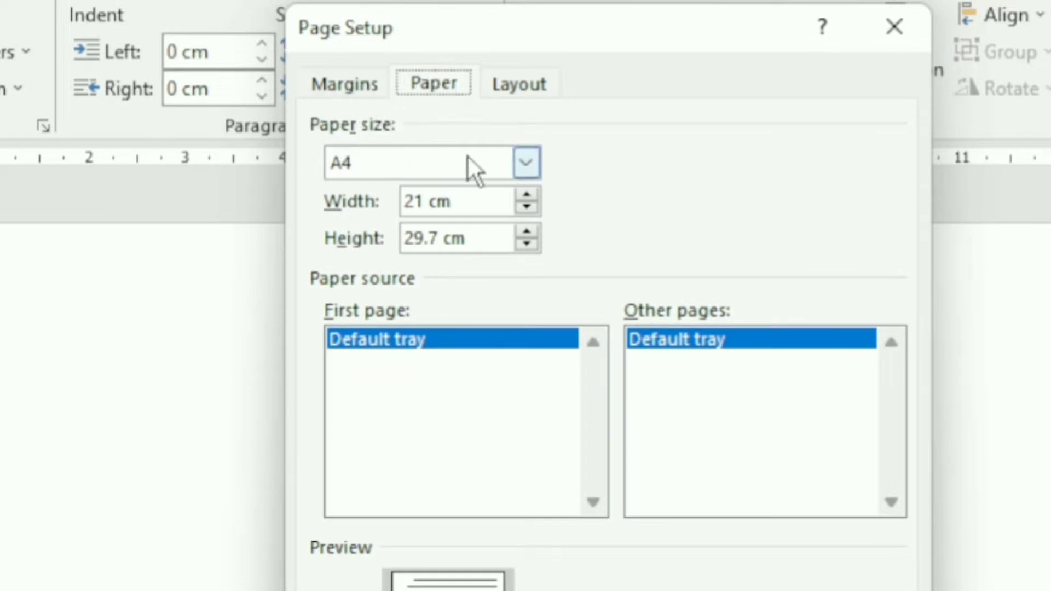
{"action": "left_click", "coordinate": [527, 158]}
{"action": "scroll", "coordinate": [450, 230], "scroll_direction": "up", "scroll_amount": 1}
{"action": "scroll", "coordinate": [449, 229], "scroll_direction": "down", "scroll_amount": 1}
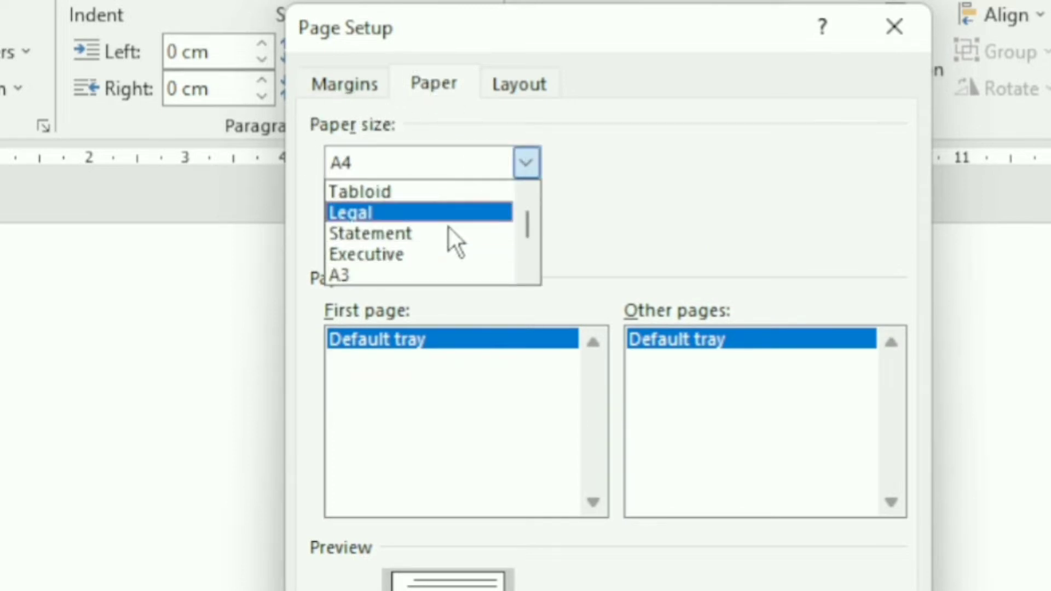
{"action": "scroll", "coordinate": [373, 271], "scroll_direction": "down", "scroll_amount": 1}
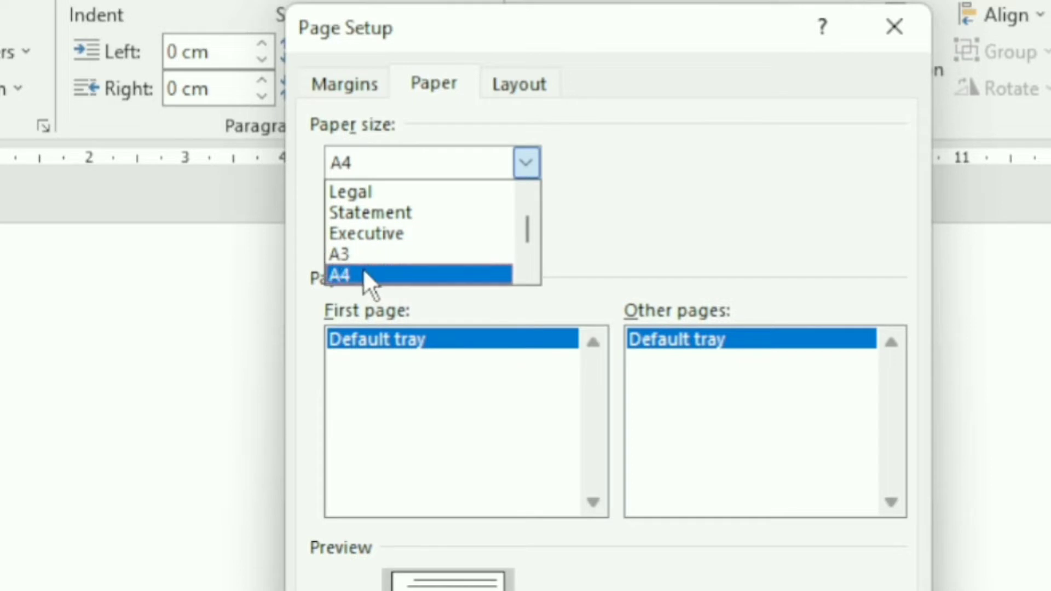
{"action": "left_click", "coordinate": [363, 273]}
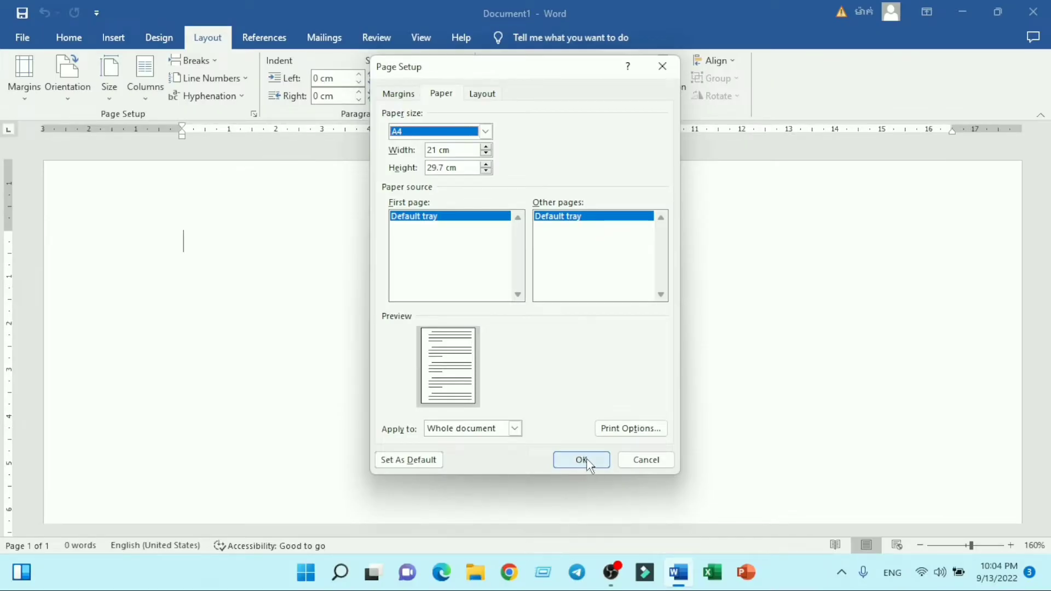
{"action": "left_click", "coordinate": [583, 460]}
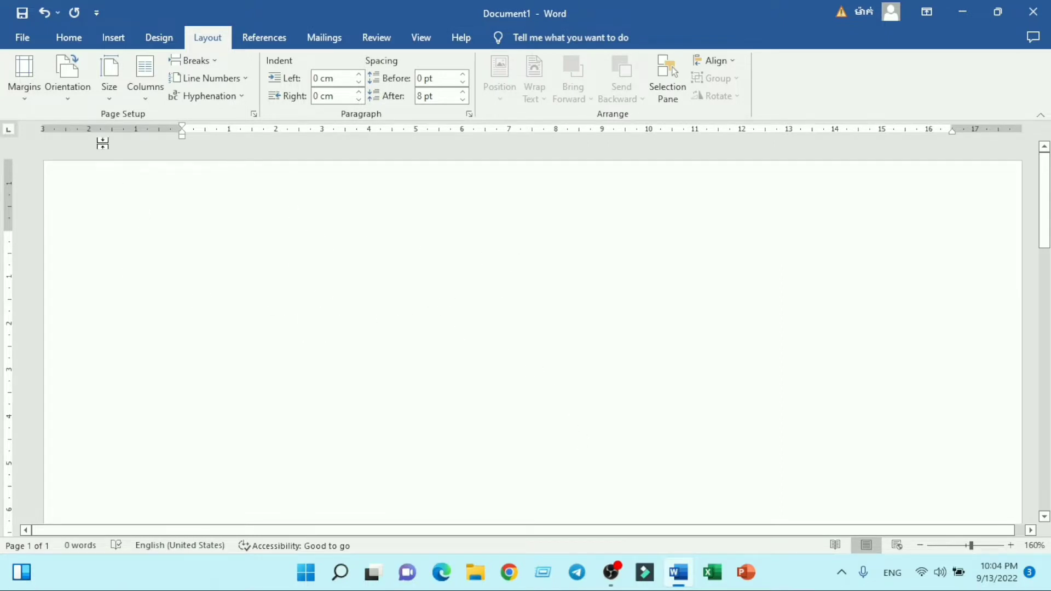
Set the heading's font to Khmer OS Muol Light at size 12 and centre the first line.
{"action": "left_click", "coordinate": [69, 38]}
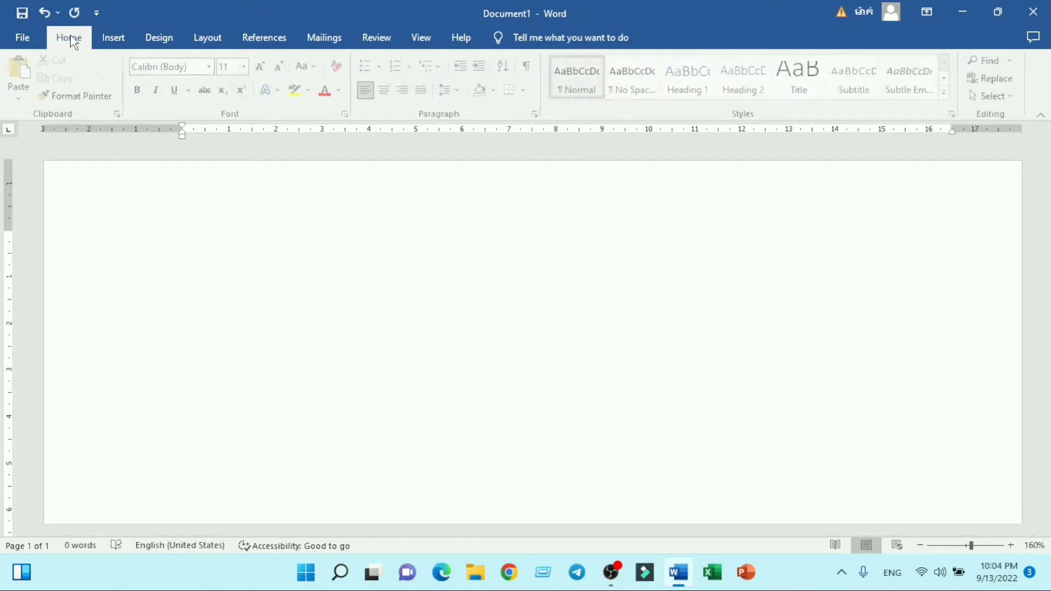
{"action": "left_click", "coordinate": [213, 67]}
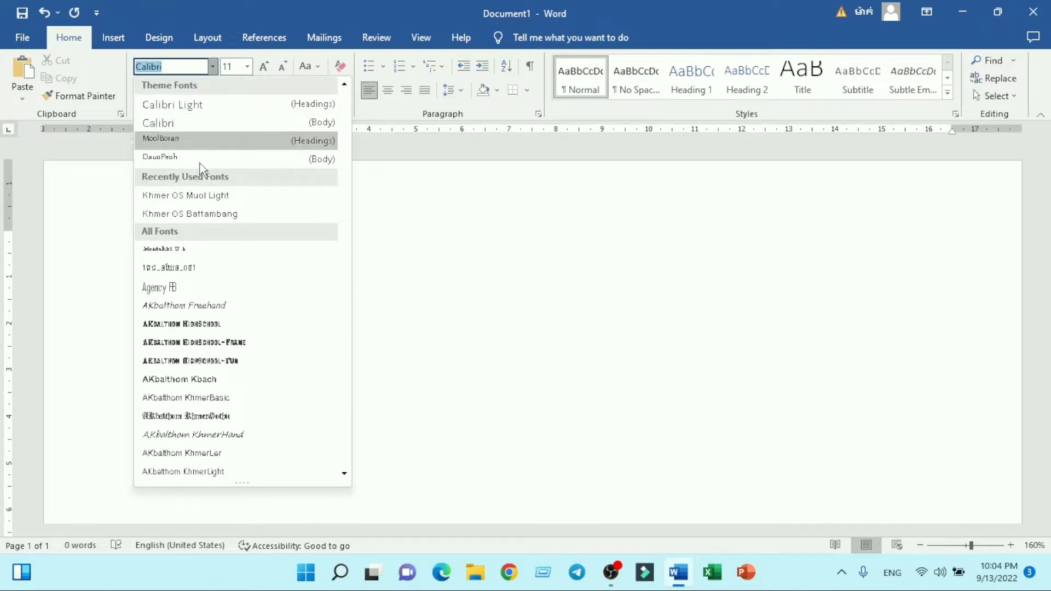
{"action": "left_click", "coordinate": [205, 198]}
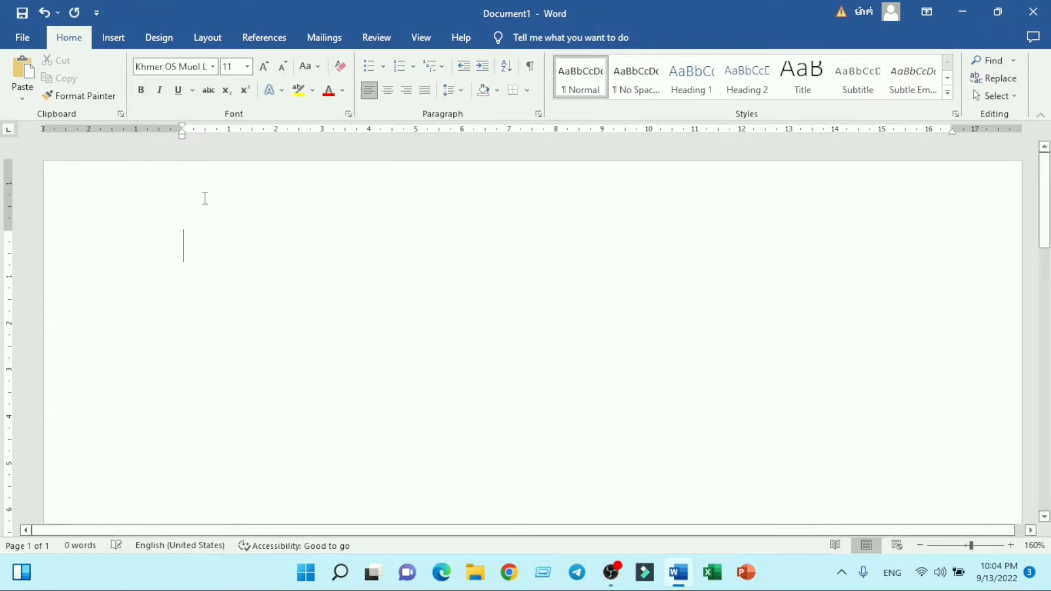
{"action": "left_click", "coordinate": [247, 67]}
{"action": "left_click", "coordinate": [230, 143]}
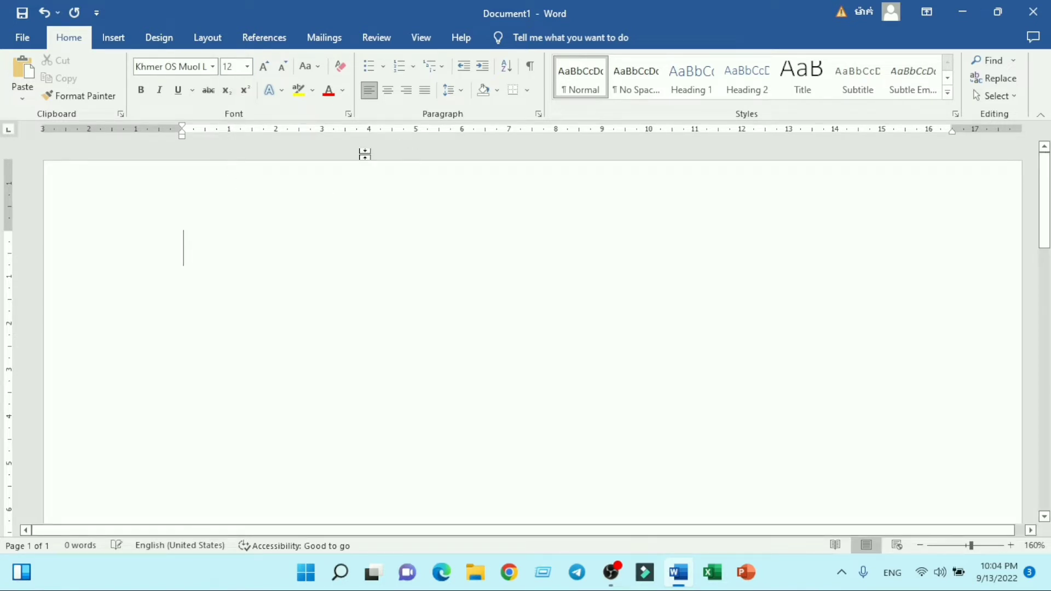
{"action": "left_click", "coordinate": [387, 90]}
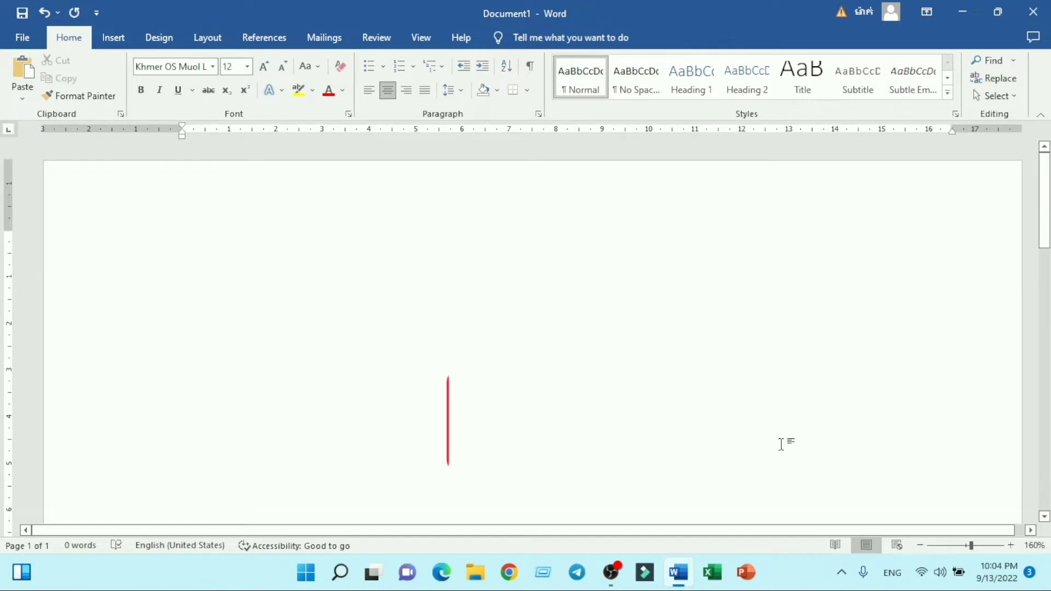
Switch the keyboard layout to Khmer (NIDA) and write "សាលាអន្តរជាតិកម្ពុជា" as the first heading line.
{"action": "left_click", "coordinate": [893, 575]}
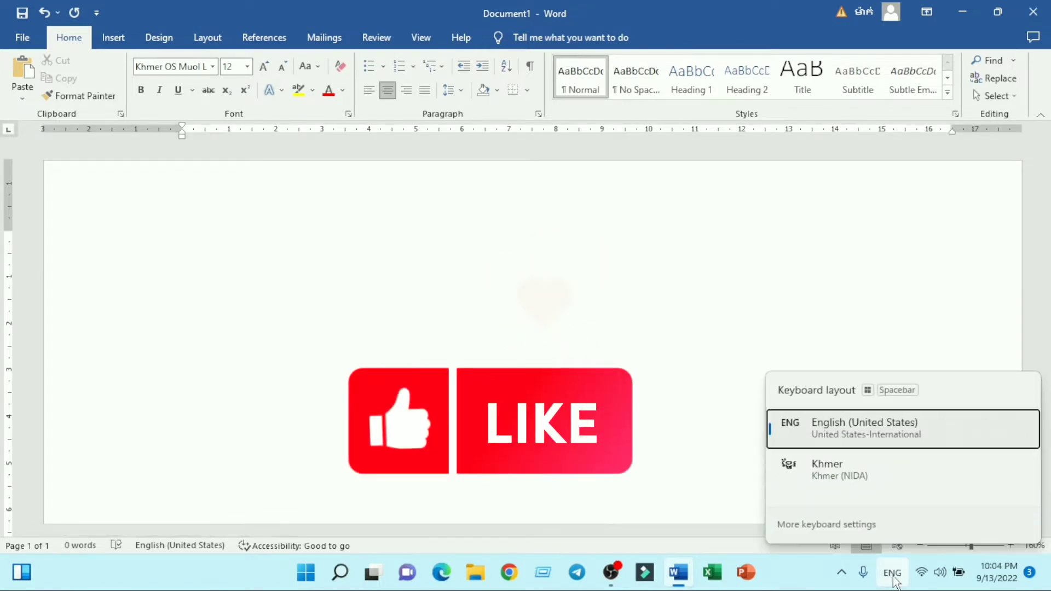
{"action": "left_click", "coordinate": [843, 474]}
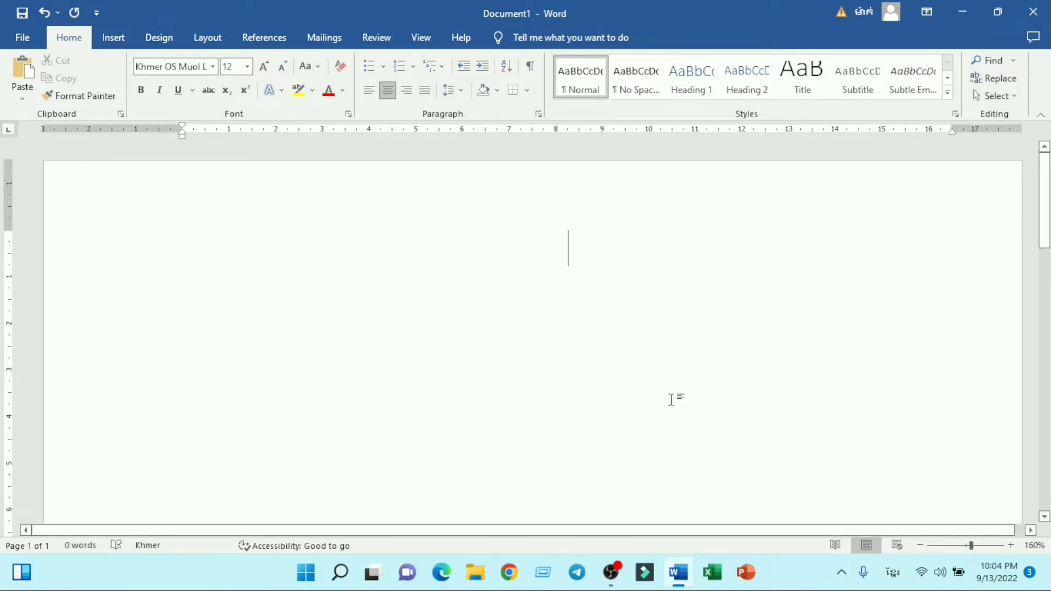
{"action": "type", "text": "សាលា"}
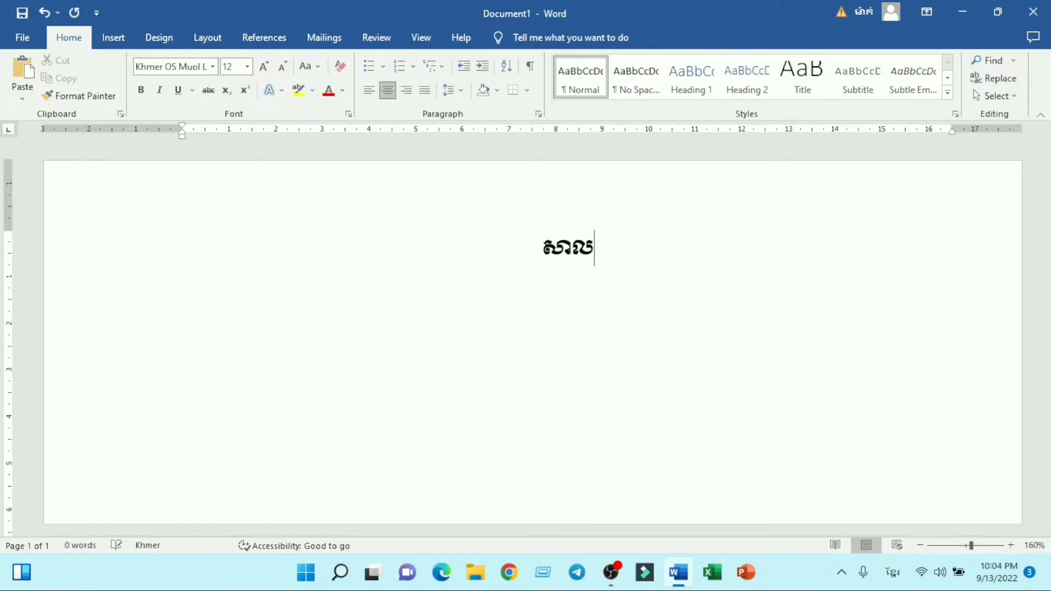
{"action": "type", "text": "អន្"}
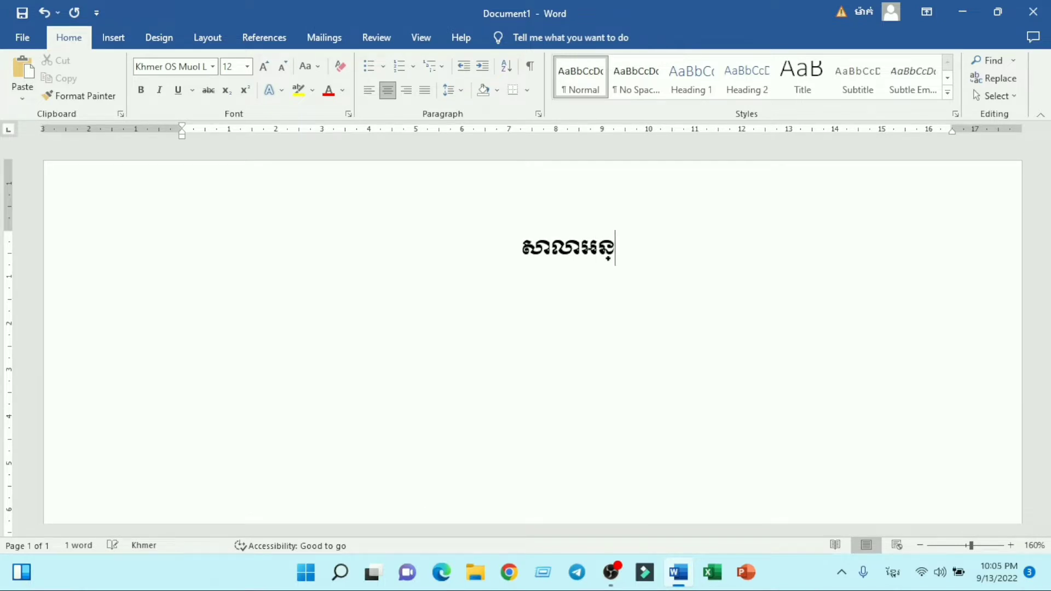
{"action": "type", "text": "តរជាតិកម្ពុជា"}
{"action": "key", "text": "Return"}
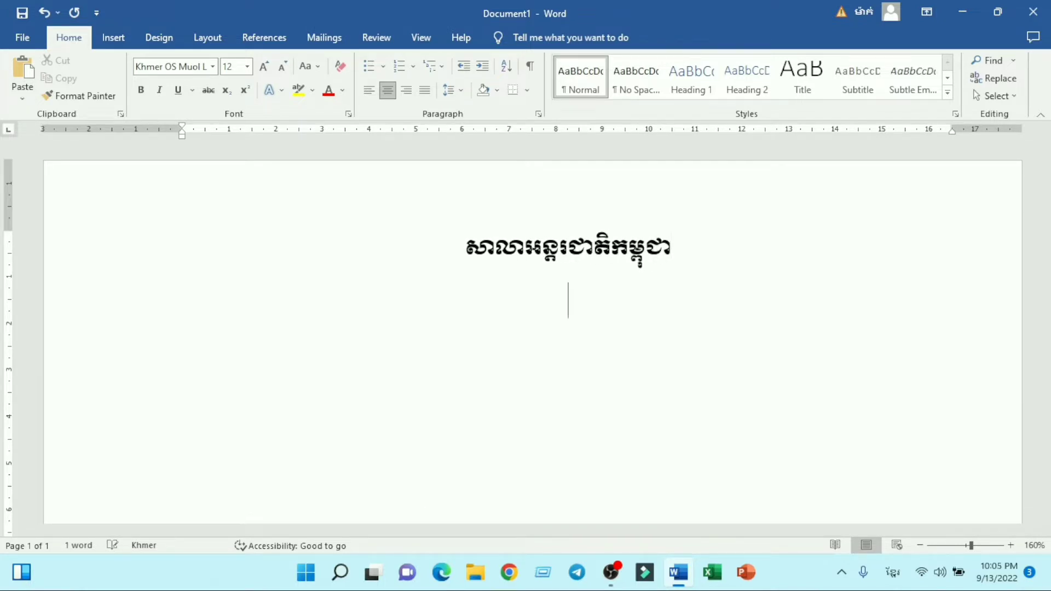
Switch the input language to English, add "Cambodian International School" as the second heading line and start a new line.
{"action": "key", "text": "alt+shift"}
{"action": "type", "text": "Cab"}
{"action": "key", "text": "BackSpace"}
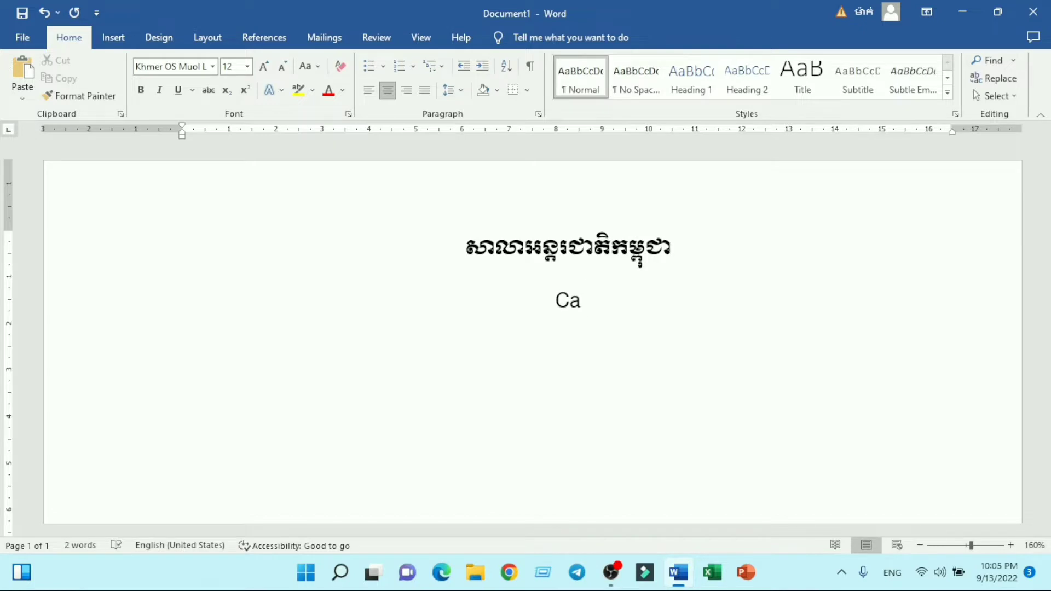
{"action": "type", "text": "mbodian Interna"}
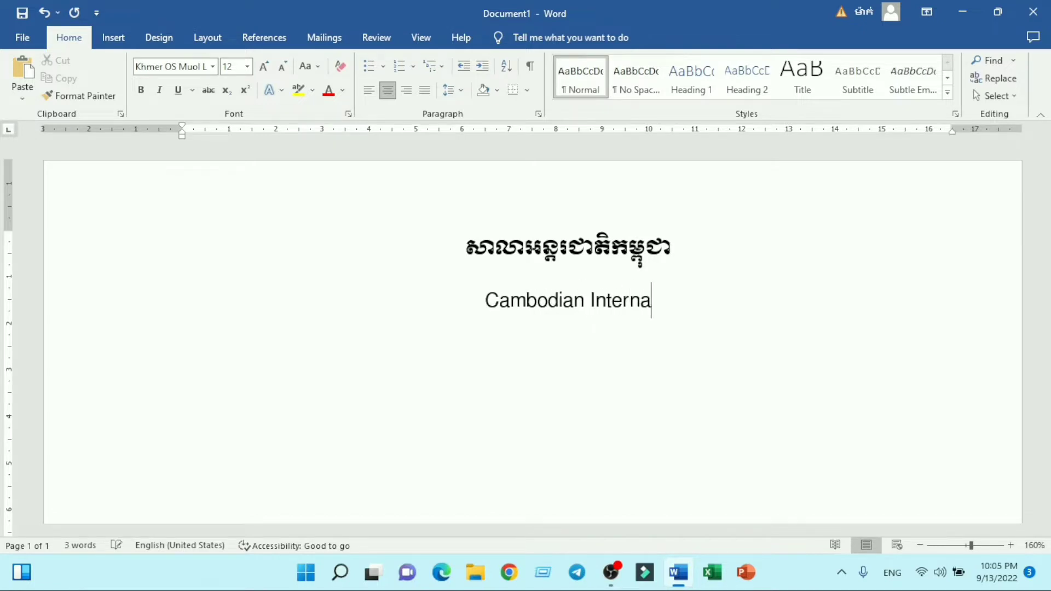
{"action": "type", "text": "tional Scho"}
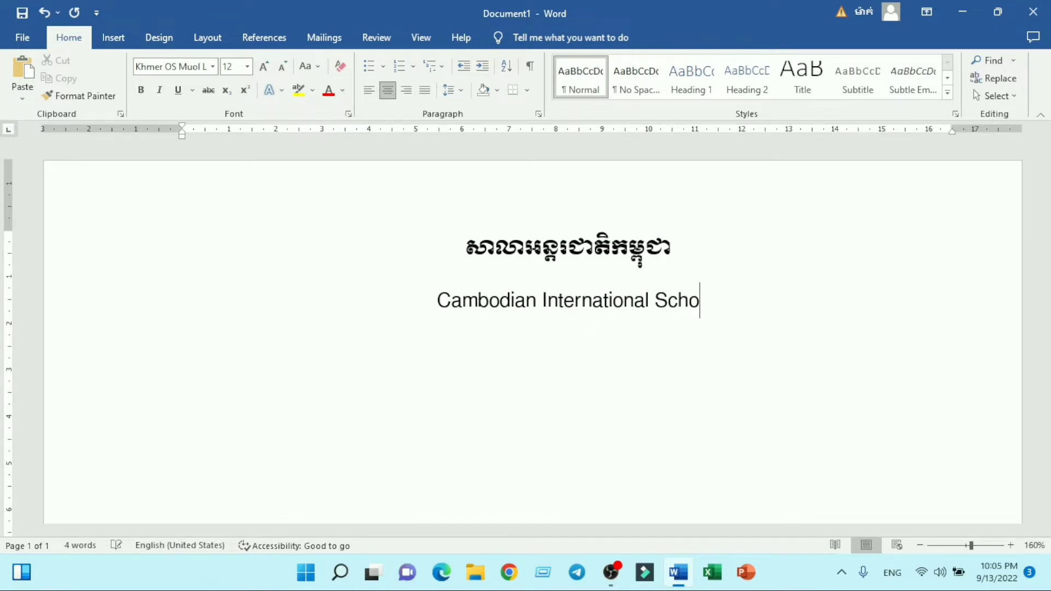
{"action": "type", "text": "ol"}
{"action": "key", "text": "Return"}
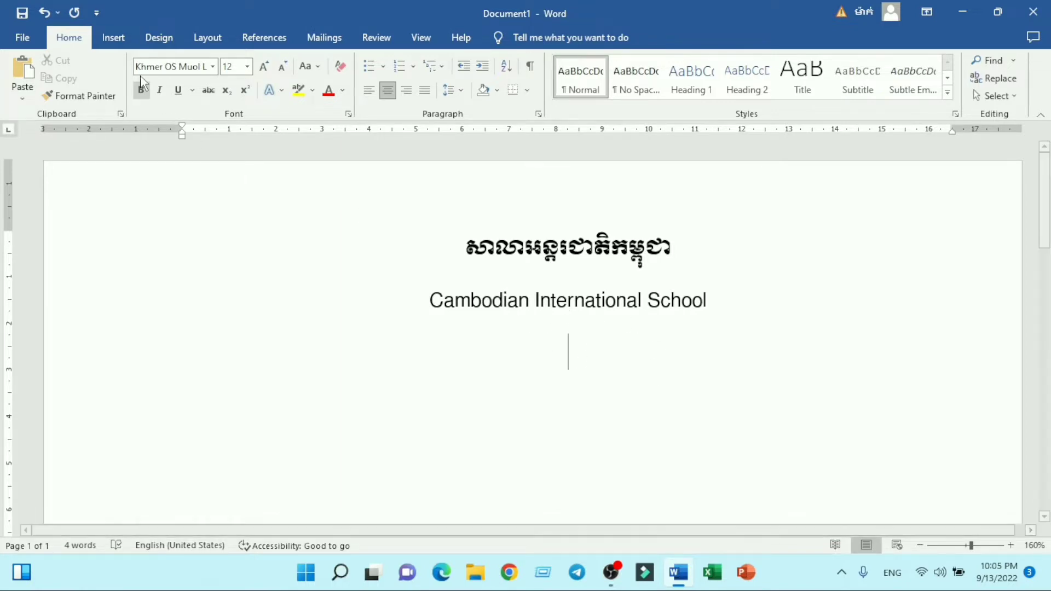
Open the full symbol list for the line below the school name and choose the Wingdings font.
{"action": "left_click", "coordinate": [112, 37]}
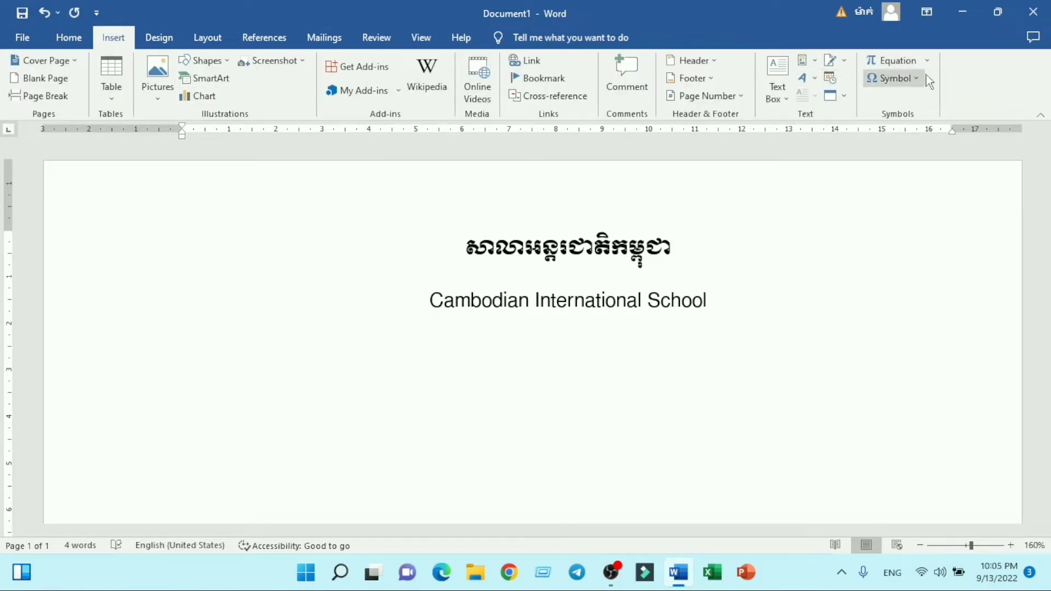
{"action": "left_click", "coordinate": [897, 79]}
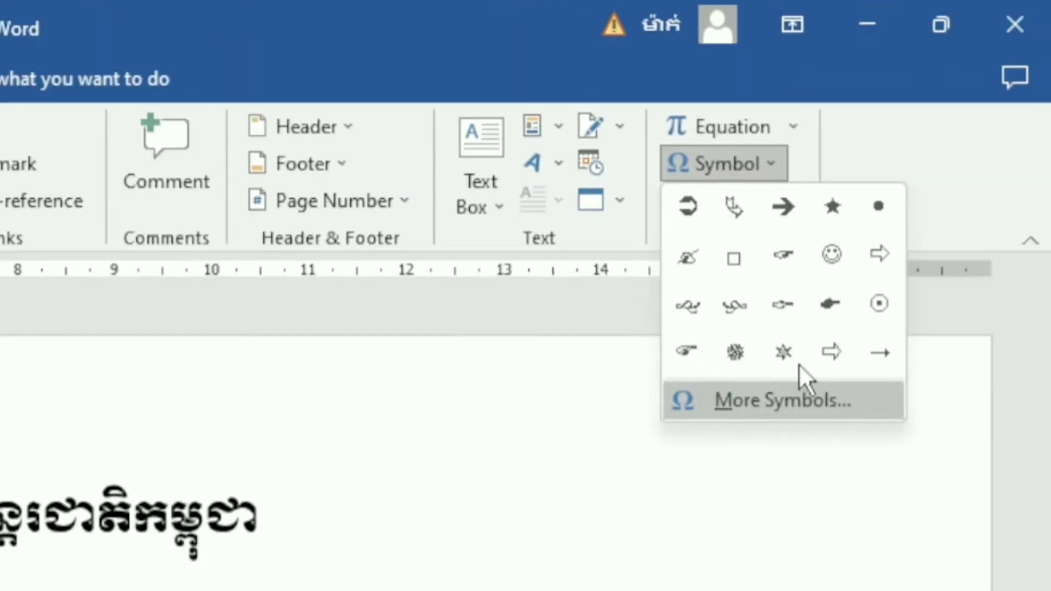
{"action": "left_click", "coordinate": [791, 401]}
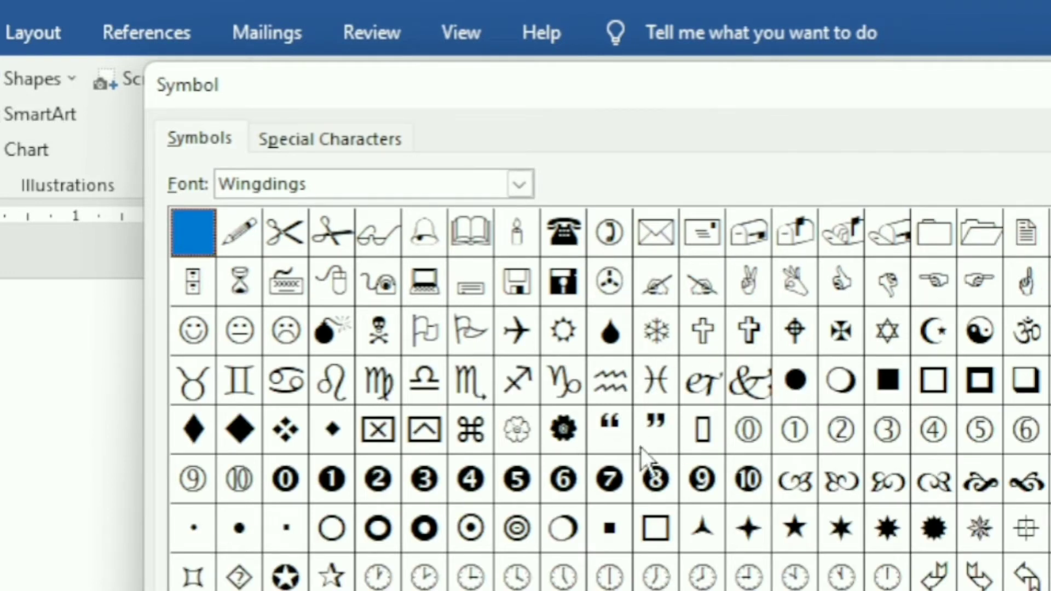
{"action": "left_click", "coordinate": [519, 176]}
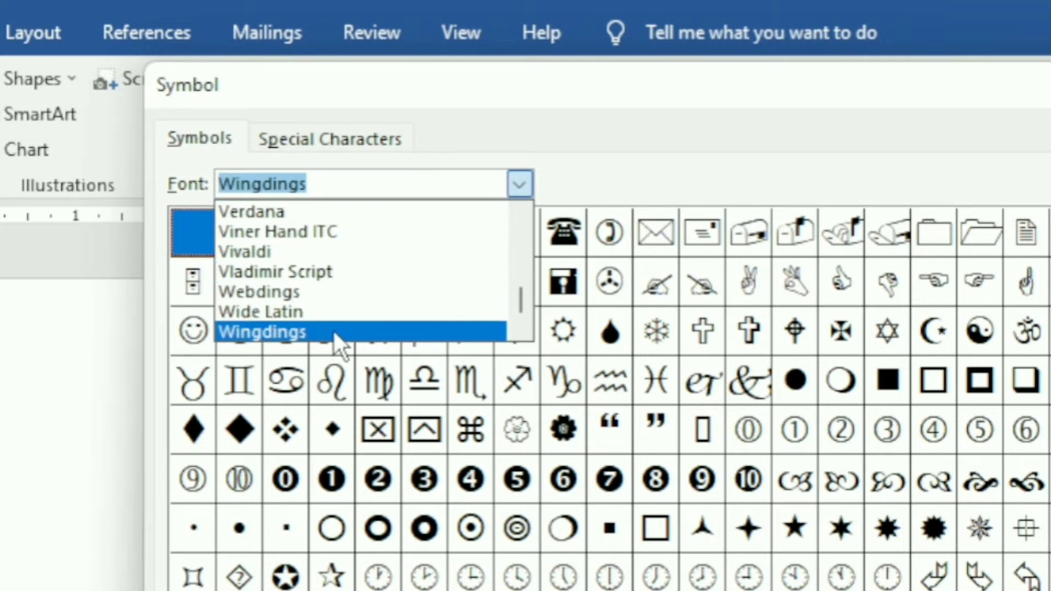
{"action": "scroll", "coordinate": [346, 297], "scroll_direction": "down", "scroll_amount": 1}
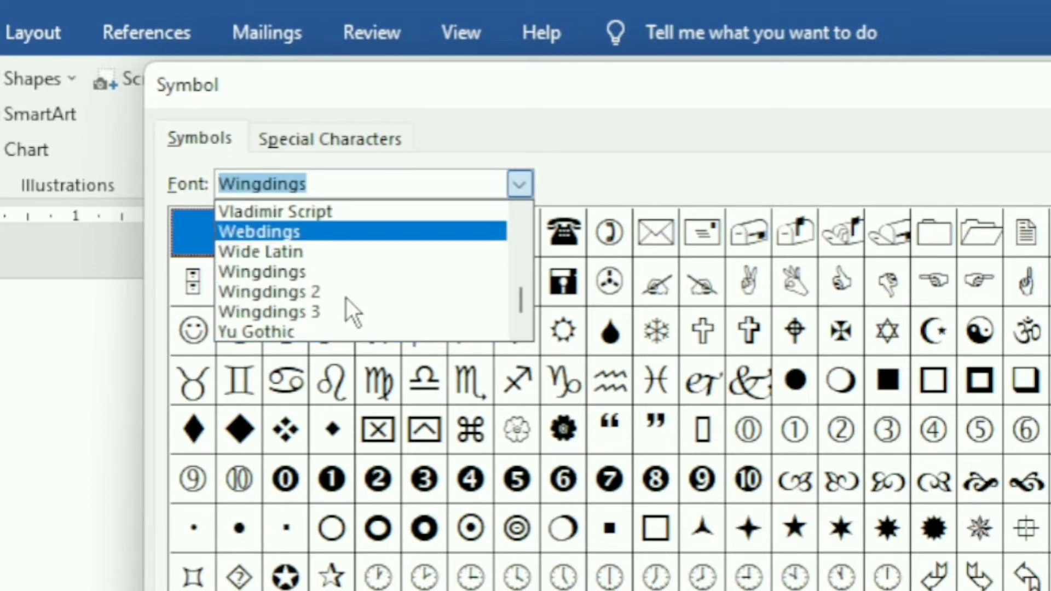
{"action": "left_click", "coordinate": [310, 279]}
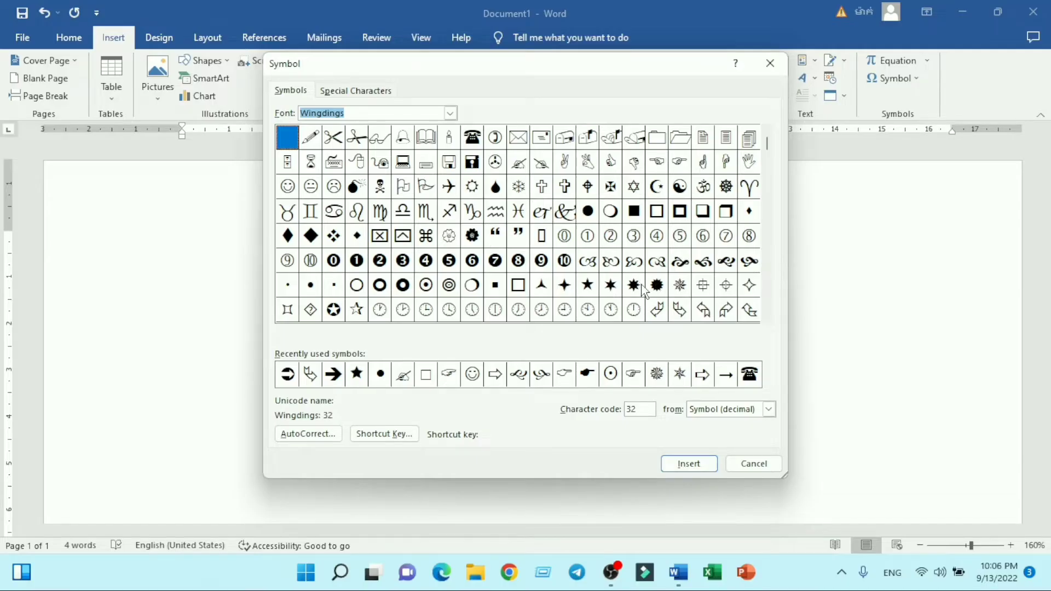
Insert the Wingdings starburst symbol, character code 174, three times under the English name and close the symbol list.
{"action": "left_click", "coordinate": [658, 289]}
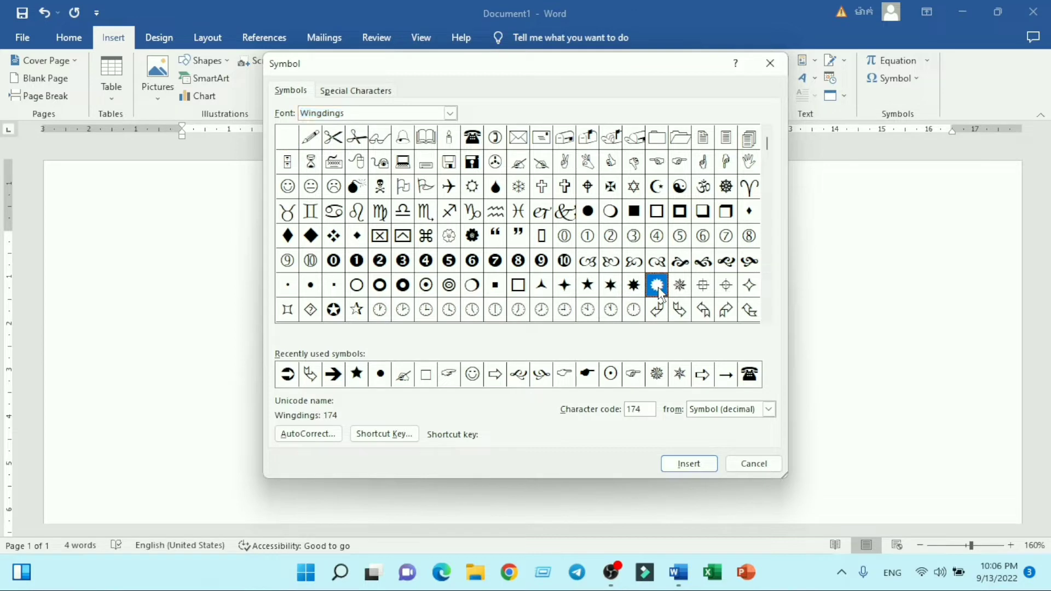
{"action": "left_click", "coordinate": [691, 466]}
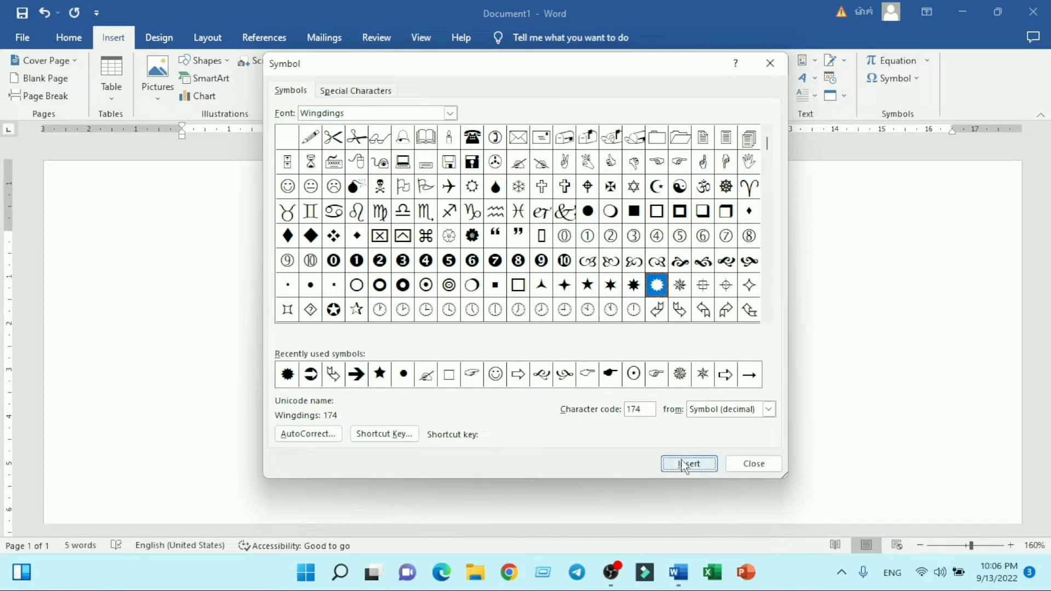
{"action": "left_click", "coordinate": [685, 467]}
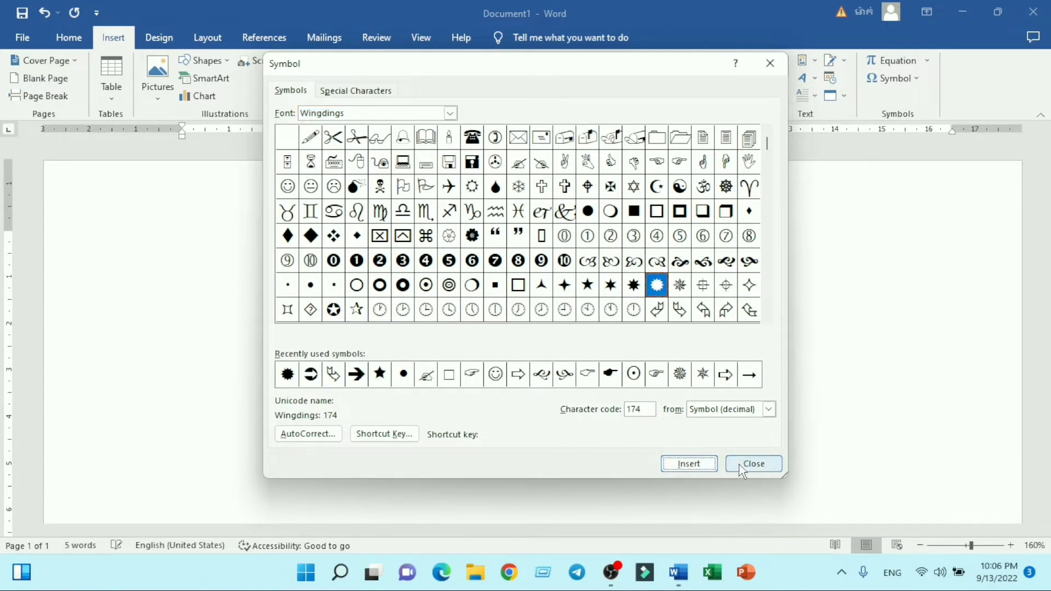
{"action": "left_click_drag", "start_coordinate": [558, 73], "coordinate": [308, 108]}
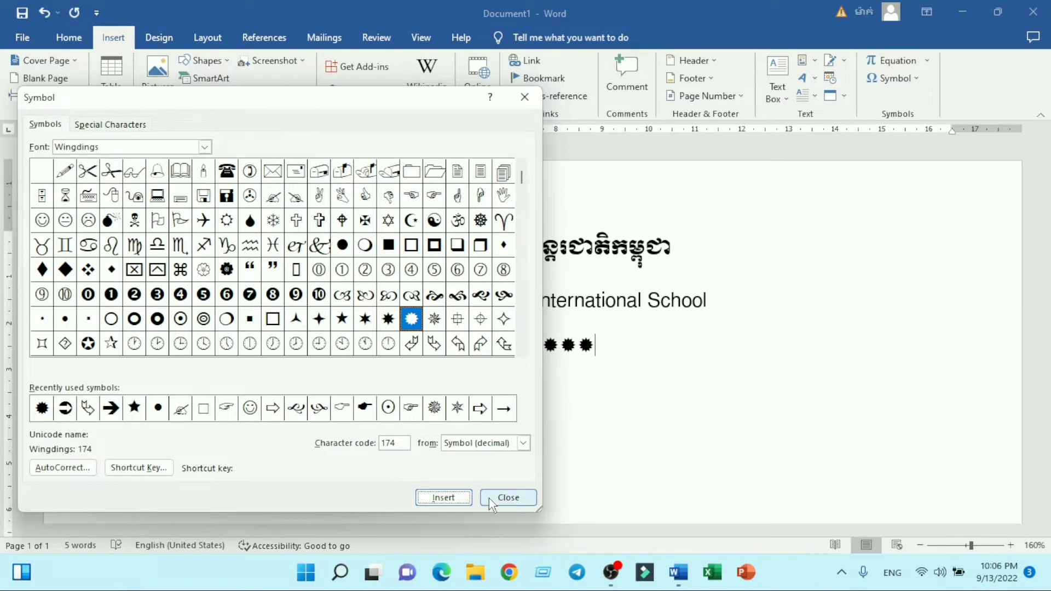
{"action": "left_click", "coordinate": [508, 497]}
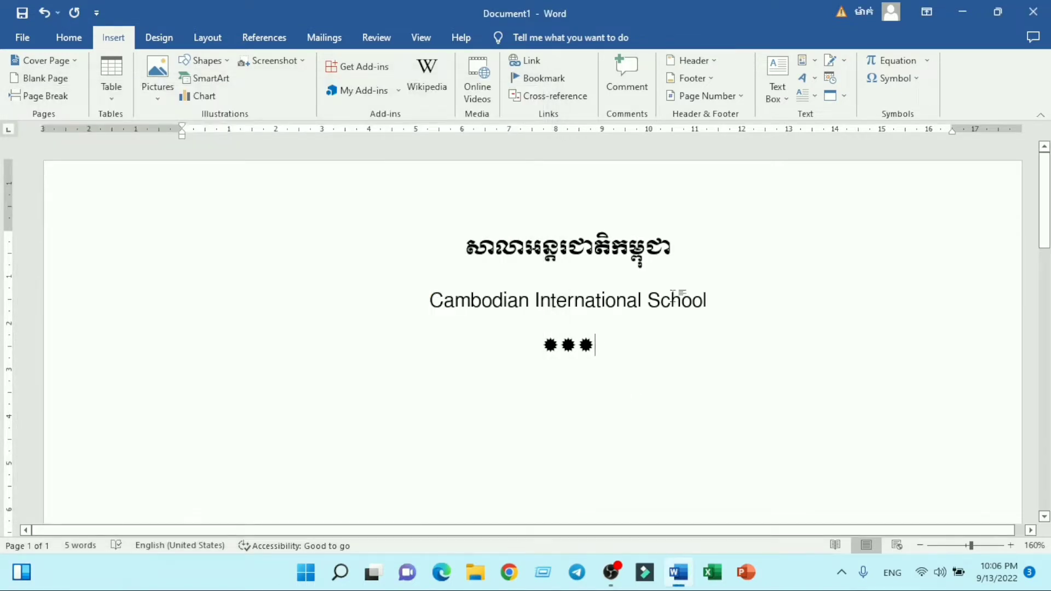
Start a justified paragraph below the three symbols, switch the input language to Khmer and write "សាលា".
{"action": "scroll", "coordinate": [675, 296], "scroll_direction": "down", "scroll_amount": 1}
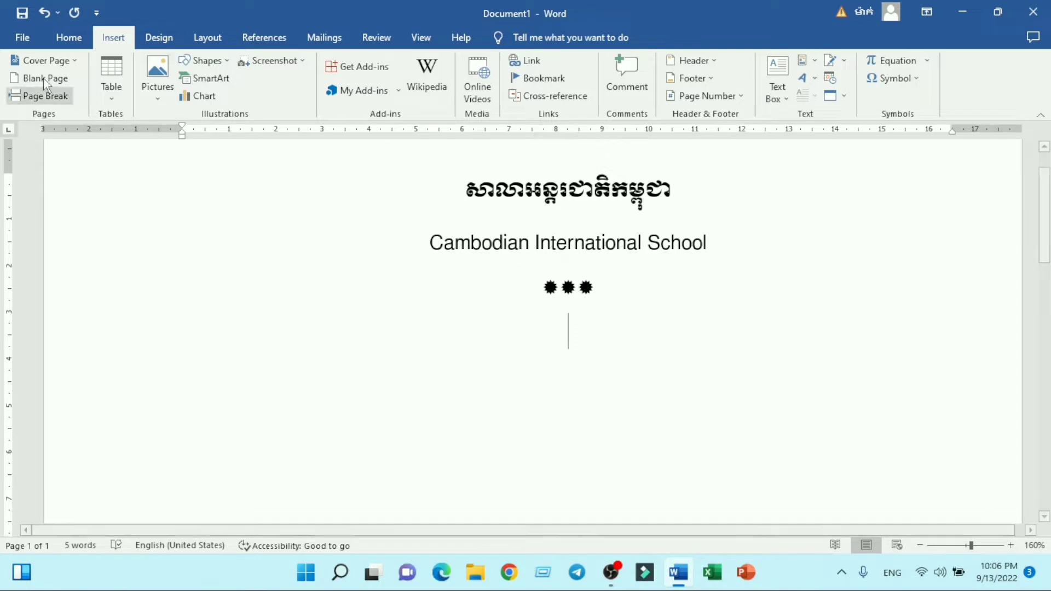
{"action": "left_click", "coordinate": [62, 38]}
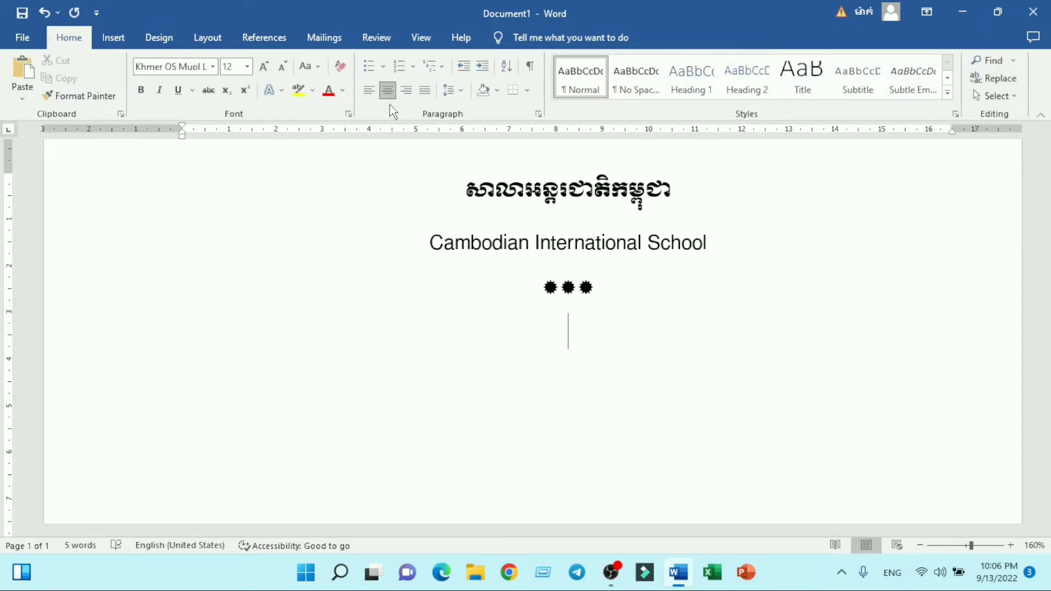
{"action": "left_click", "coordinate": [425, 91]}
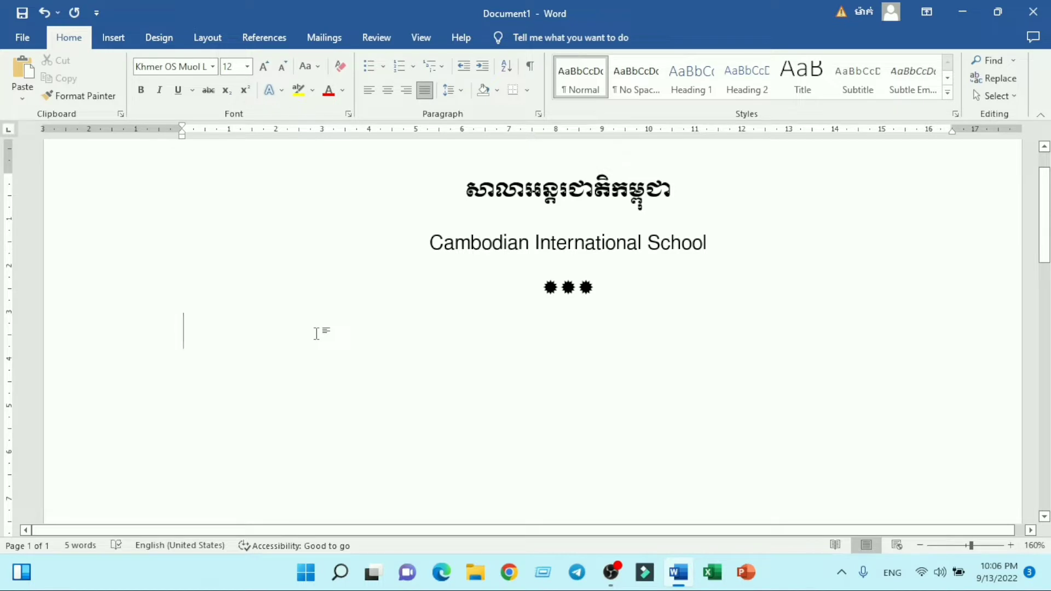
{"action": "key", "text": "super+space"}
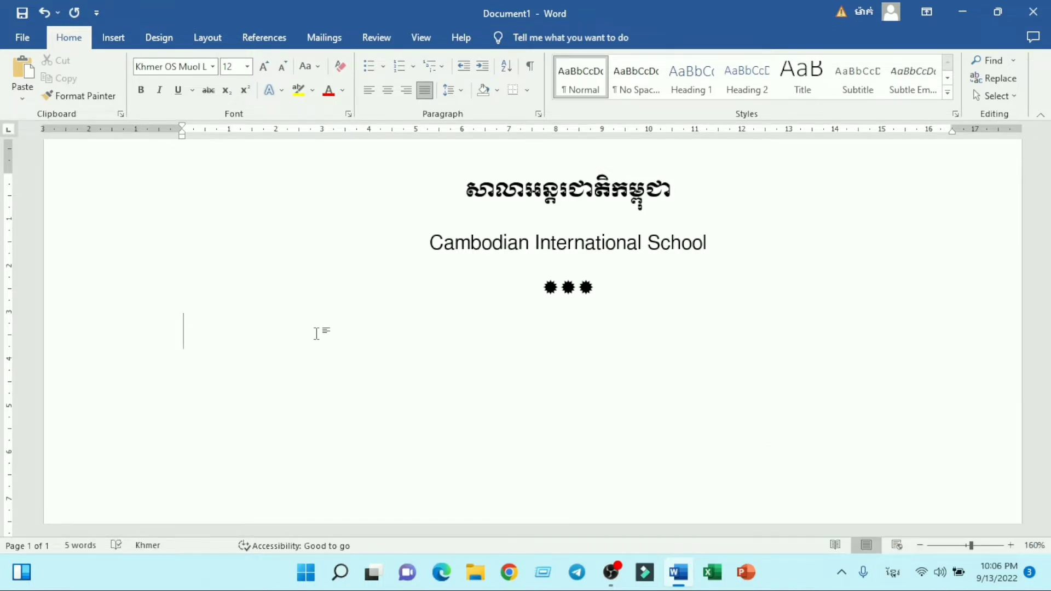
{"action": "type", "text": "សាលា"}
Set the font of the word "សាលា" in the body paragraph to Khmer OS Battambang and return to its end.
{"action": "triple_click", "coordinate": [211, 331]}
{"action": "left_click", "coordinate": [212, 67]}
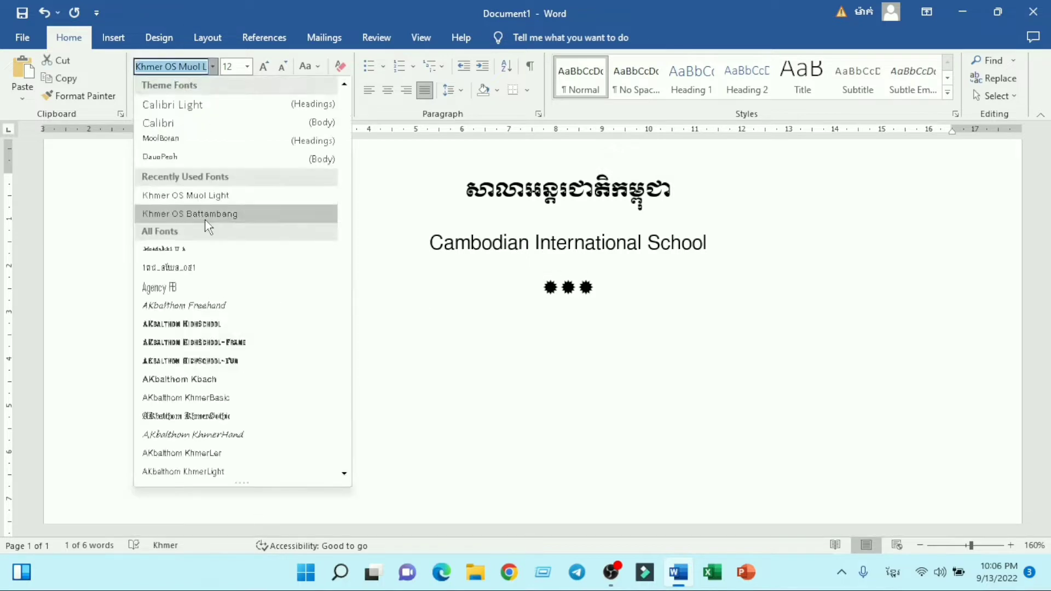
{"action": "left_click", "coordinate": [206, 214]}
{"action": "left_click", "coordinate": [273, 344]}
Continue the body paragraph with "អន្តរជាតិកម្ពុជា ជាសាលាឯកជនមួយដែលមានច្បាប់ពីក្រសួងពាក់ព័ន្ធ ហើយមានបង្រៀន".
{"action": "type", "text": "អន្តរជាតិកម្ពុ"}
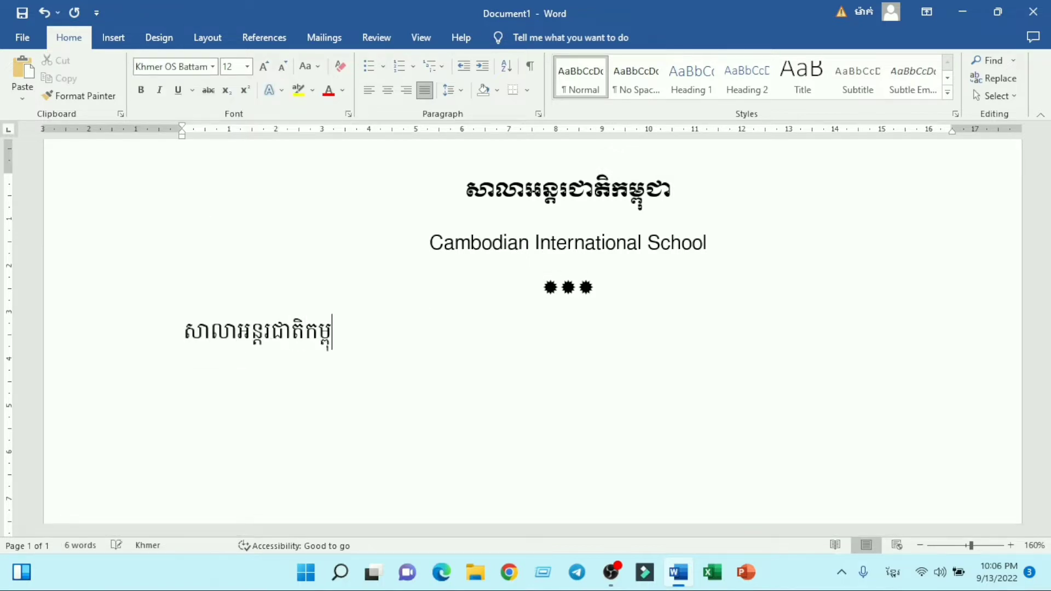
{"action": "type", "text": "ជា ជាសាលាឯកជន"}
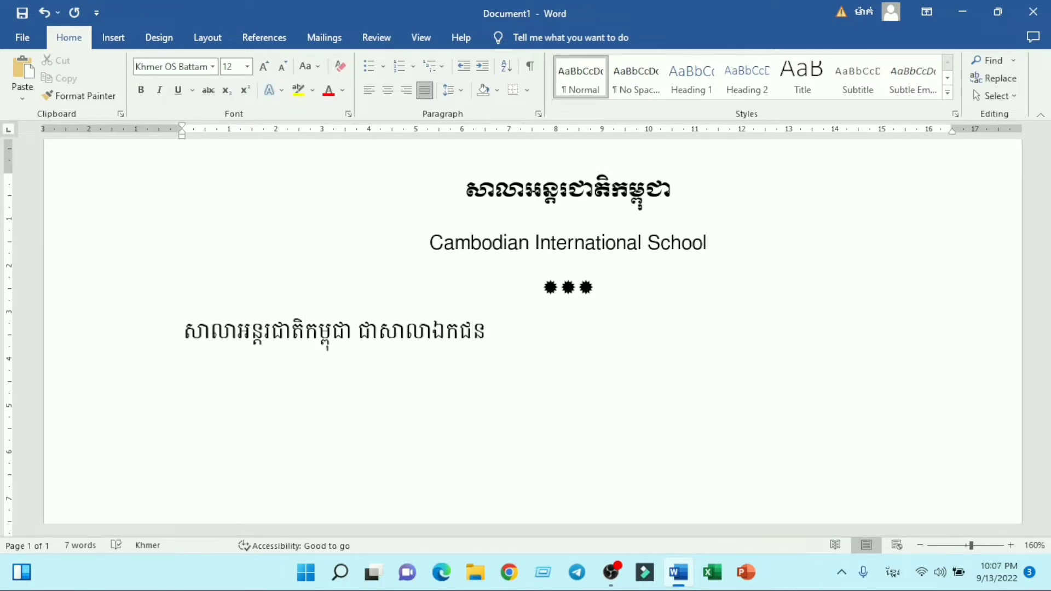
{"action": "type", "text": "មួយដែលមានច្បាប់"}
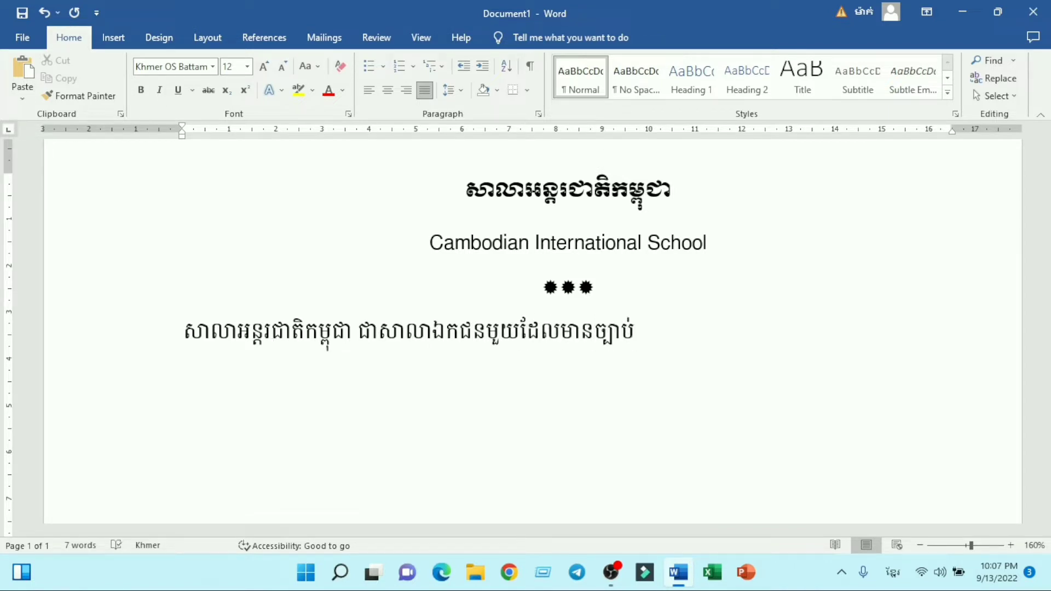
{"action": "type", "text": "ពីក្រសួងពាក់ព័ន្ធ"}
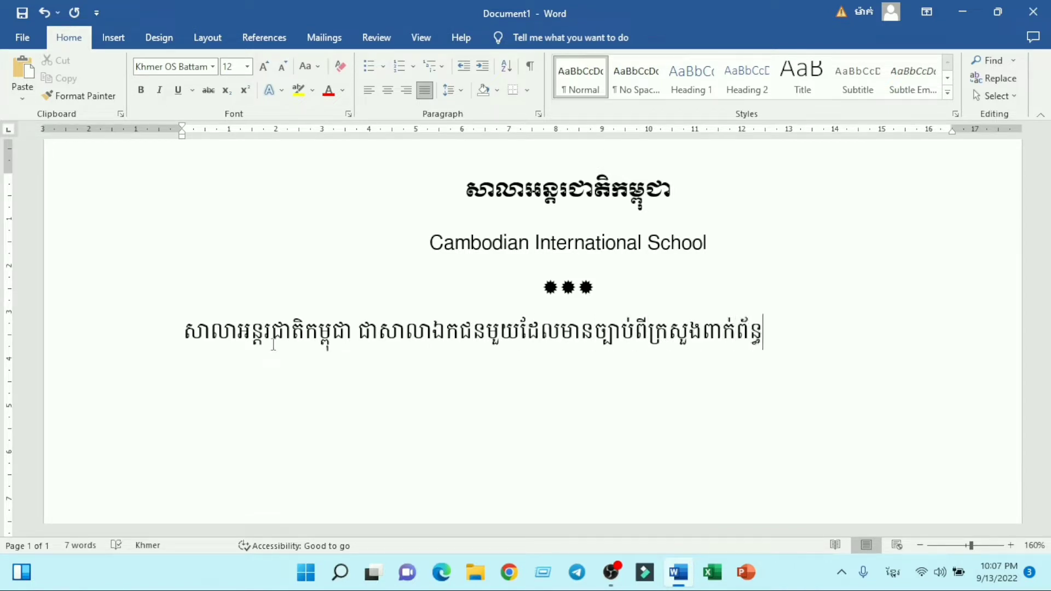
{"action": "type", "text": " ហើយមានបង្រៀន"}
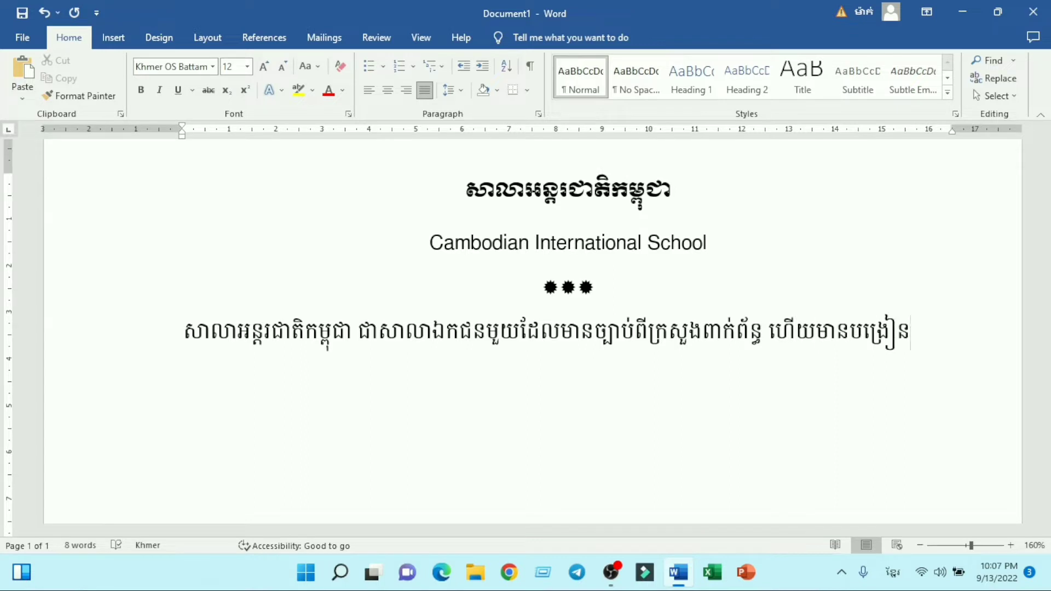
Continue the Khmer body paragraph with "ភាសា អង់គ្លេស កុំព្យូទ័រ និងវគ្គជំនាញខ្លីៗជាច្រើនឆ្នាំមកហើយ".
{"action": "type", "text": "ភាសា អង់គ្លេស "}
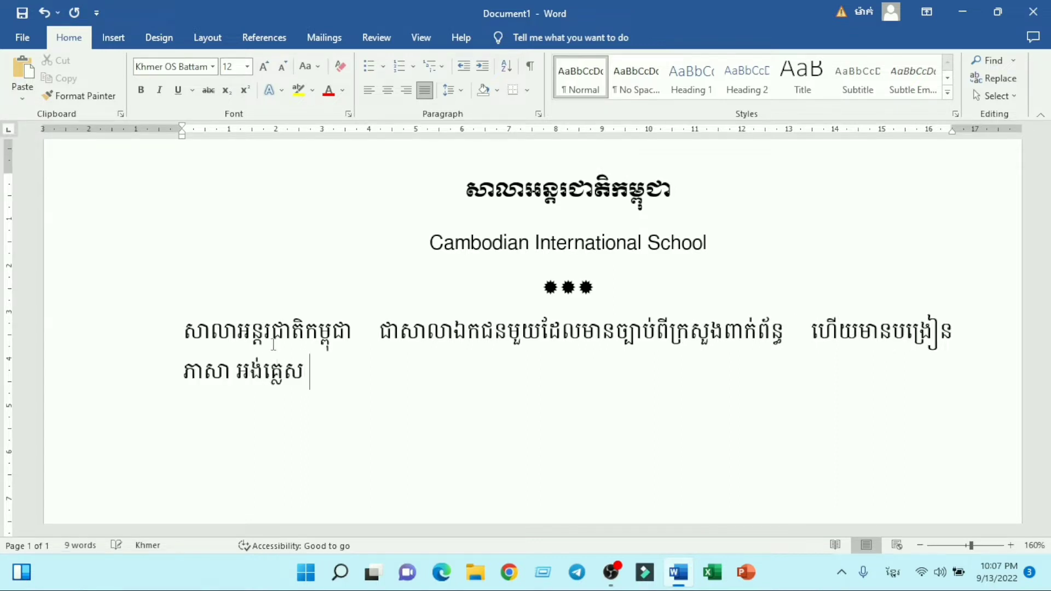
{"action": "type", "text": "កុំព្យូទ័រ និងវគ្គ"}
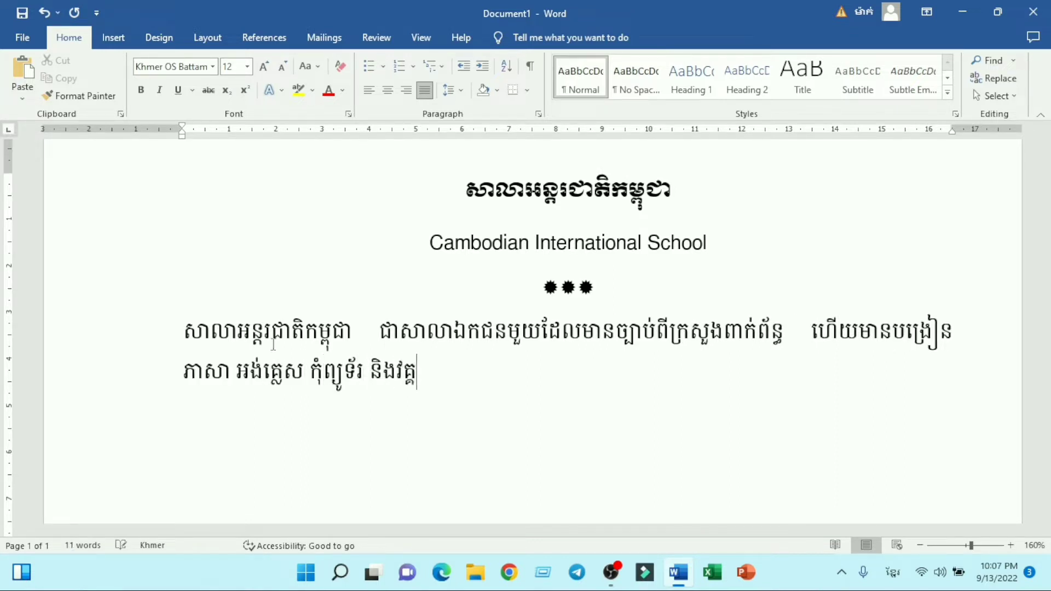
{"action": "type", "text": "ជំនាញខ្លីៗ"}
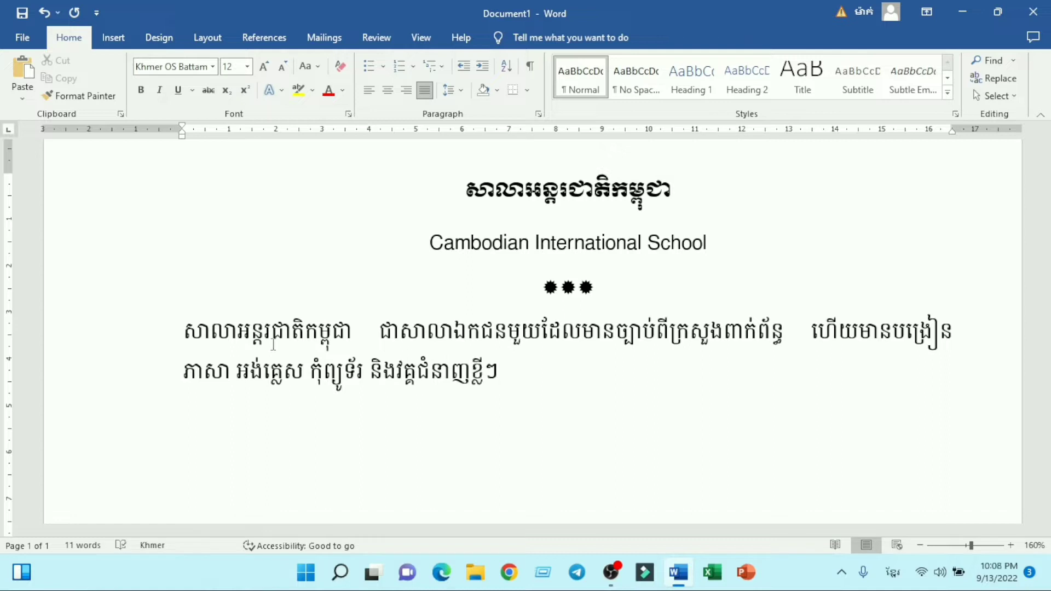
{"action": "type", "text": "ជាច្រើនឆ្នាំមកហើយ"}
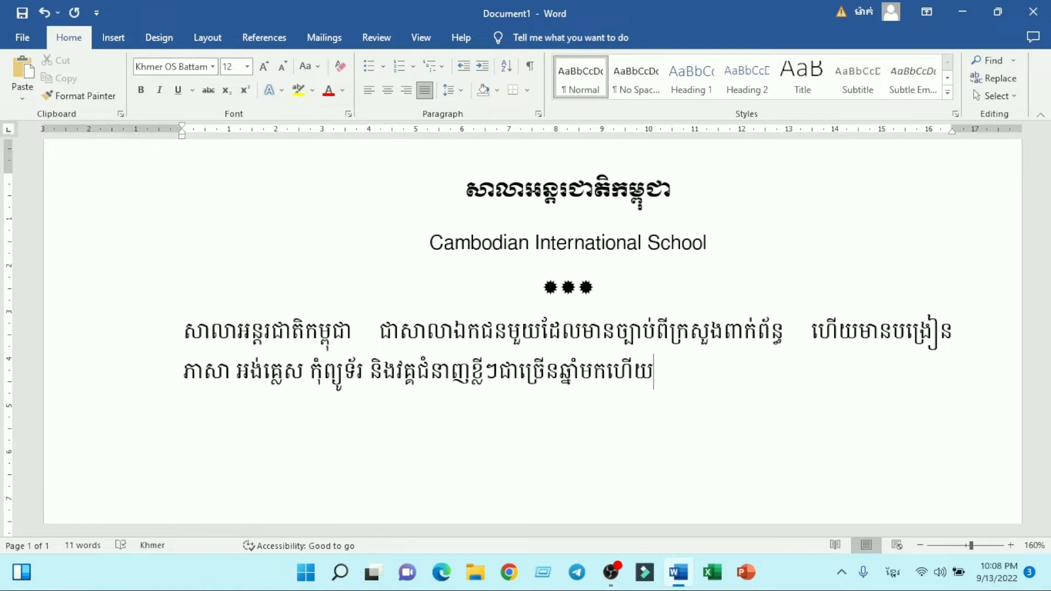
Add "សិក្សាជាមួយគ្រូមានបទពិសោធន៍ក្នុងការបង្រៀនជា១០ឆ្នាំ មានជំនាញច្បាស់លាស់ក្នុងការបង្រៀន" to the body paragraph.
{"action": "type", "text": " សិក្សា"}
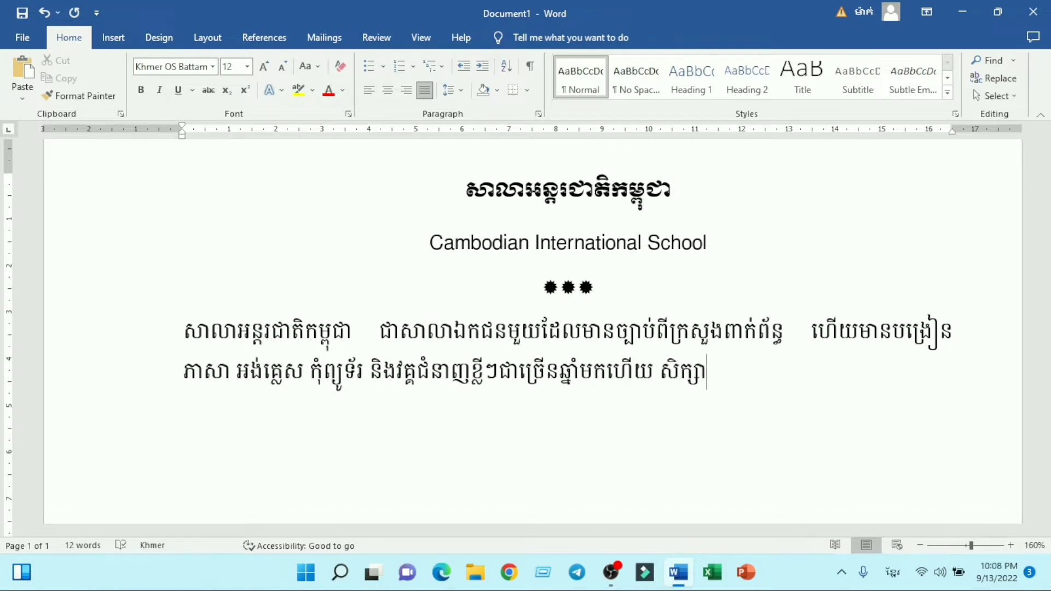
{"action": "type", "text": "ជាមួយគ្រូ"}
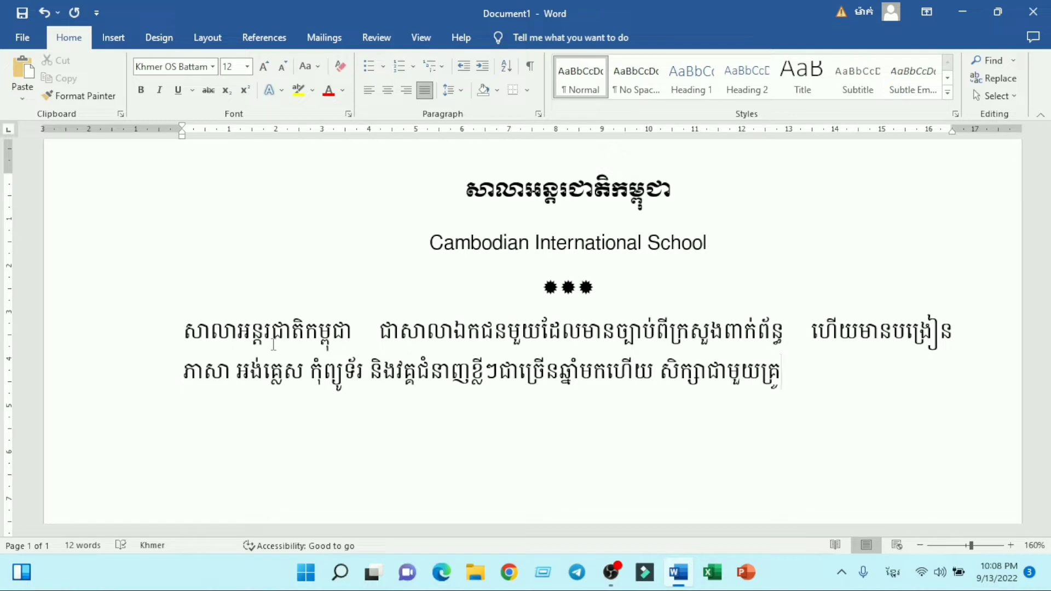
{"action": "type", "text": "មានបទពិសោធន៍"}
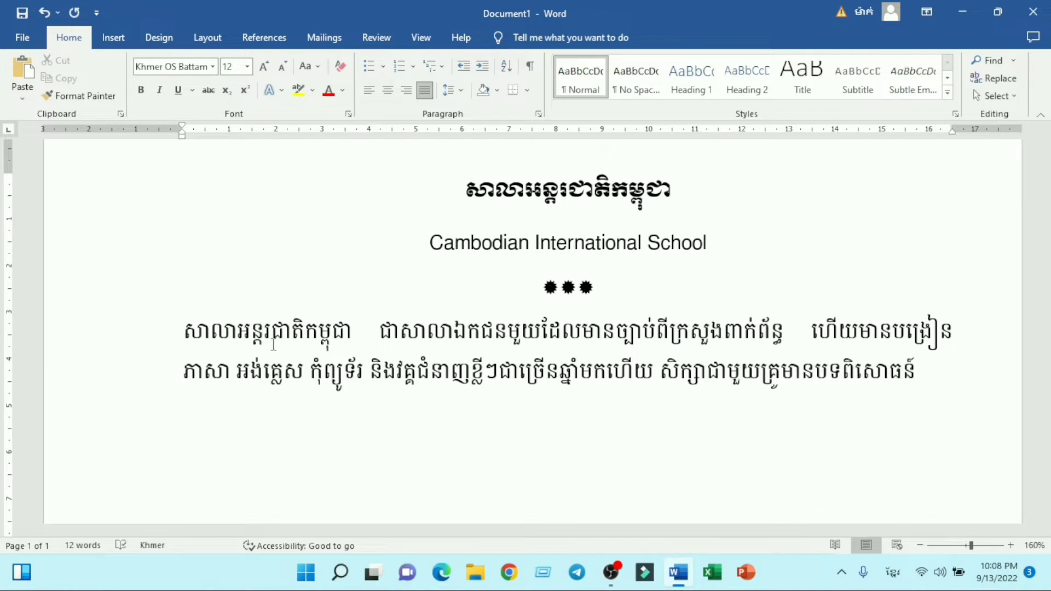
{"action": "type", "text": "ក្នុងការបង្រៀនជា១"}
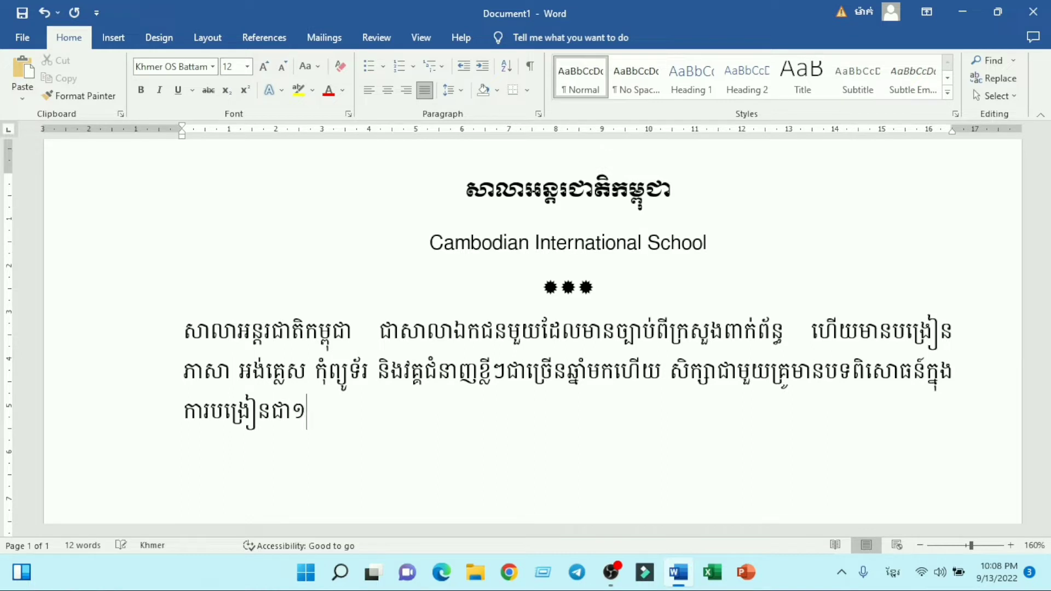
{"action": "type", "text": "០ឆ្នាំ មានជំនាញច"}
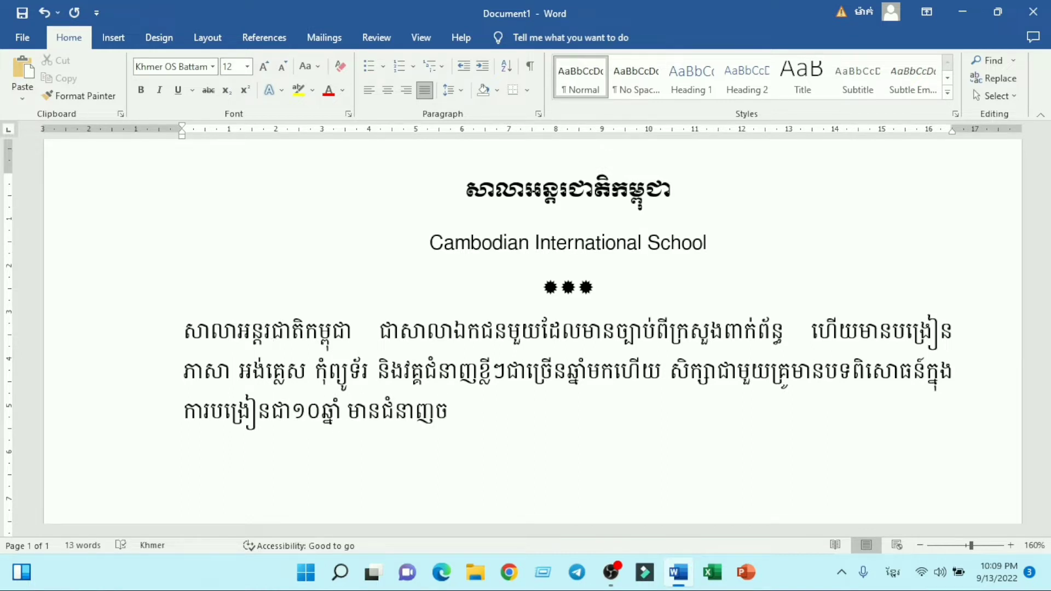
{"action": "type", "text": "្បាស់លាស់ក្នុងការបង្រៀន"}
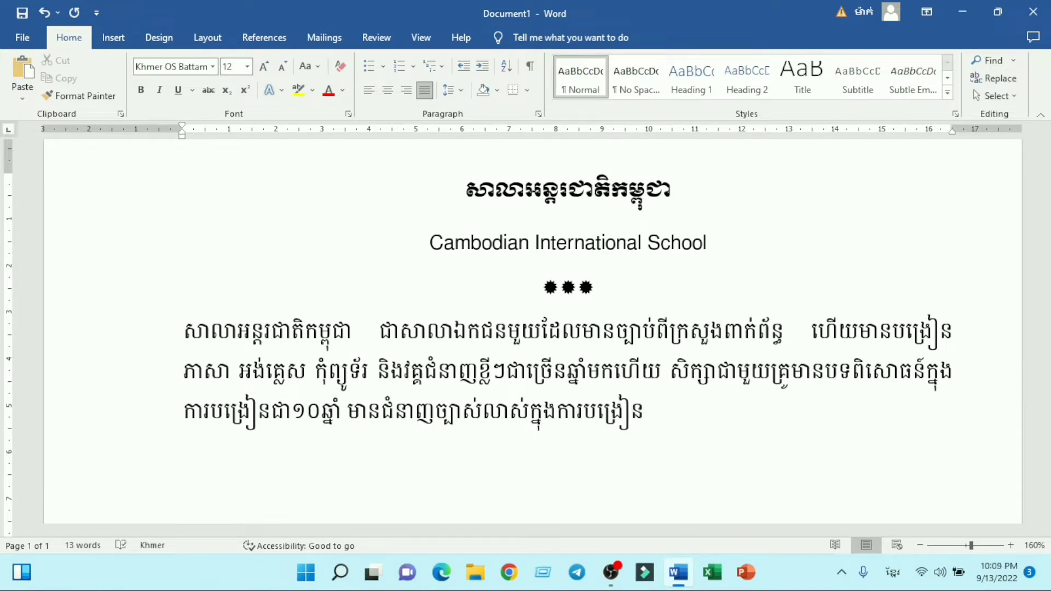
Finish the body paragraph with "ងាយយល់ ឆាប់ចេះ ទទួលបានចំណេះដឹងពិតប្រាកដ ឥឡូវនេះមានបើកថ្នាក់ថ្មីដូចខាងក្រោម៖" and start a new paragraph.
{"action": "type", "text": " ងាយយល់ ឆាប់ចេះ"}
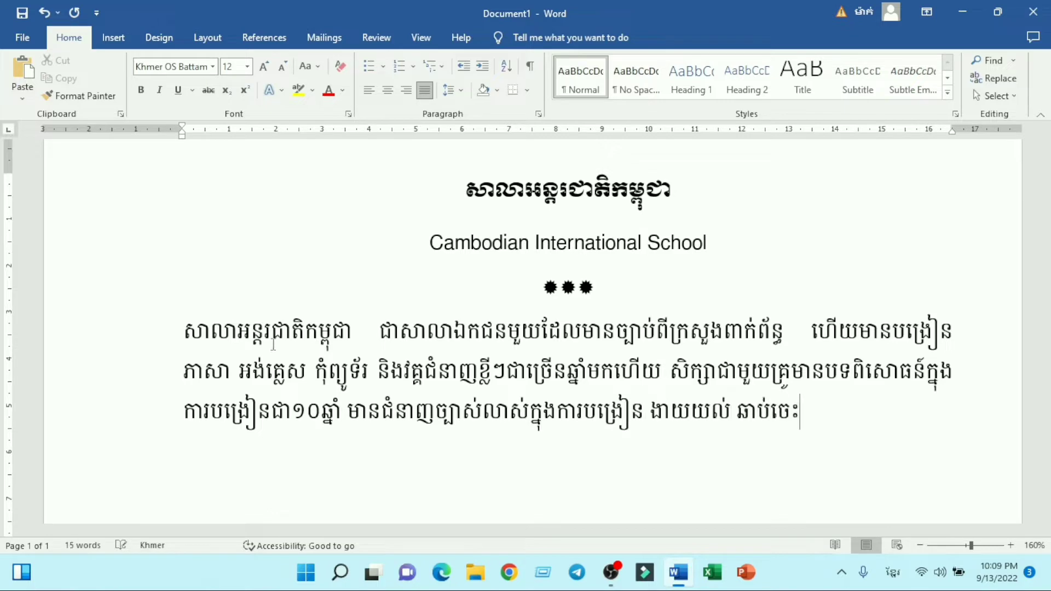
{"action": "type", "text": " ទទួលបានចំណេះដ"}
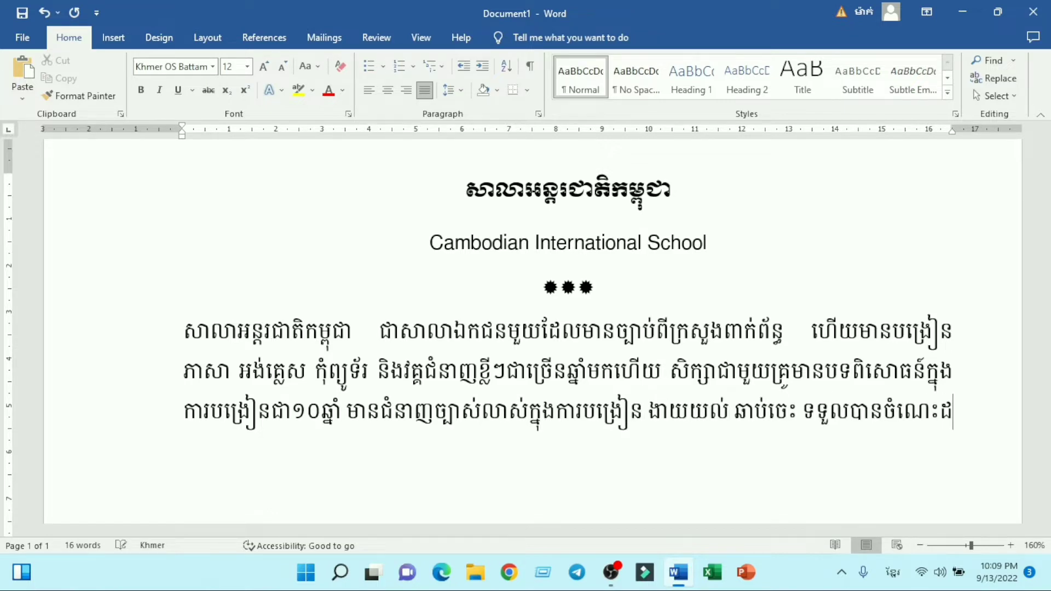
{"action": "type", "text": "ឹងពិតប្រាកដ ឥឡ"}
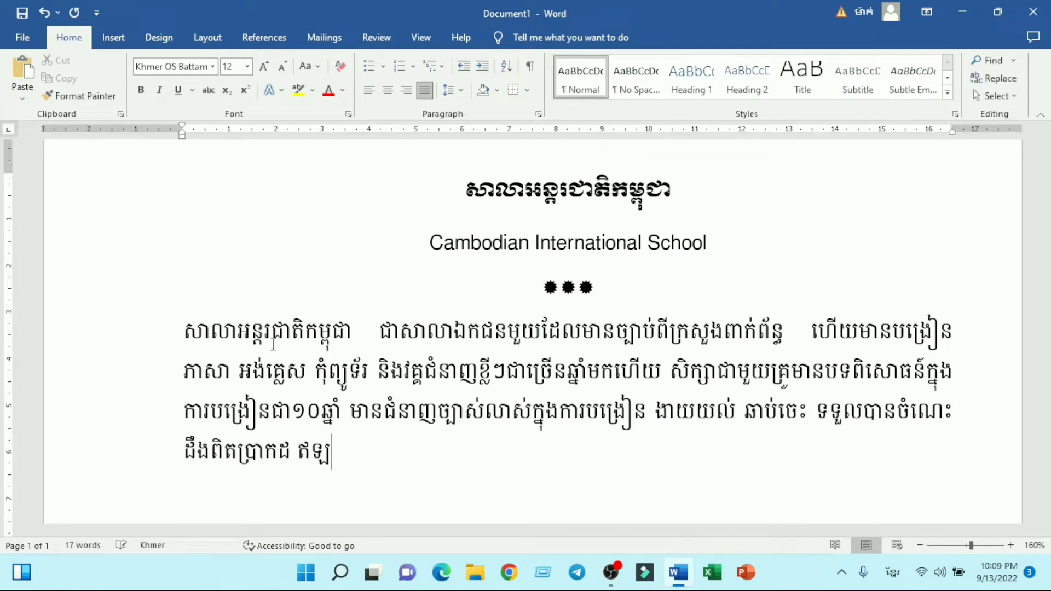
{"action": "type", "text": "ូវនេះមានបើកថ្នាក់ថ្មី"}
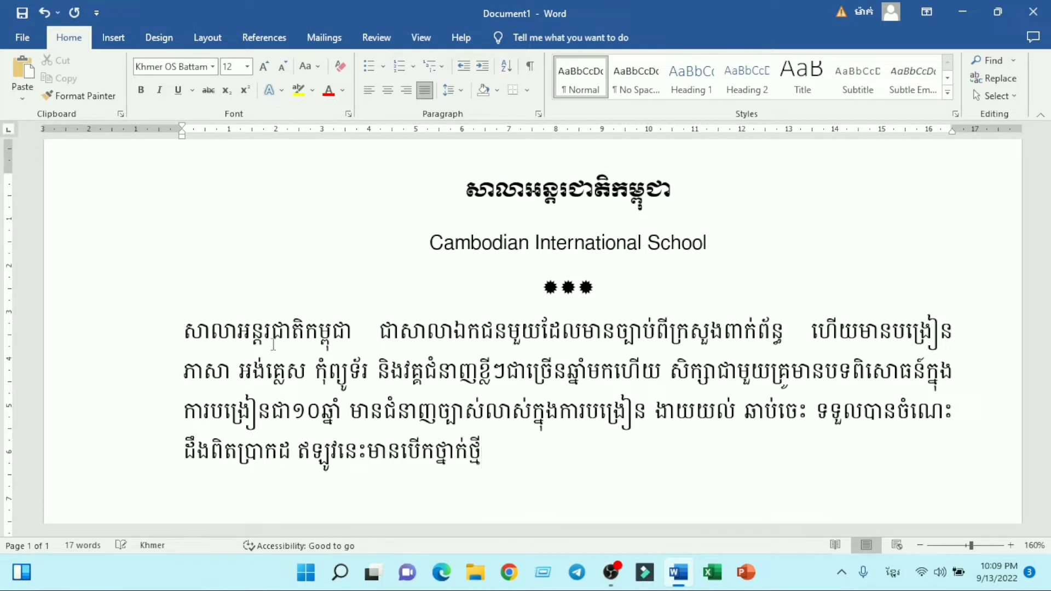
{"action": "type", "text": "ដូចខាងក្រោម"}
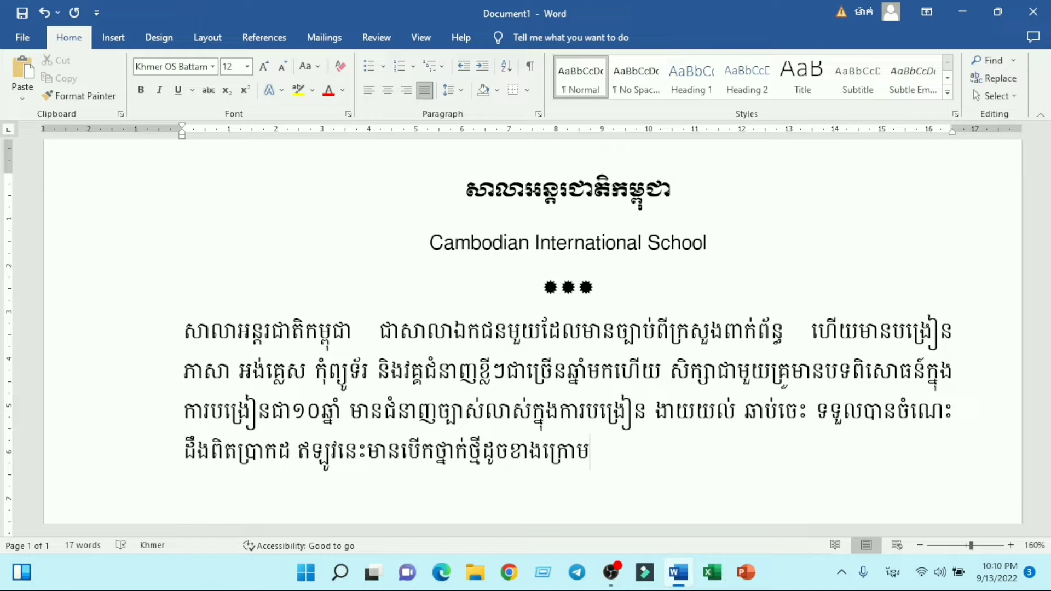
{"action": "type", "text": "៖"}
{"action": "key", "text": "Return"}
Insert the Wingdings curved arrow symbol, character code 196, at the start of the new paragraph and close the symbol list.
{"action": "scroll", "coordinate": [305, 320], "scroll_direction": "down", "scroll_amount": 3}
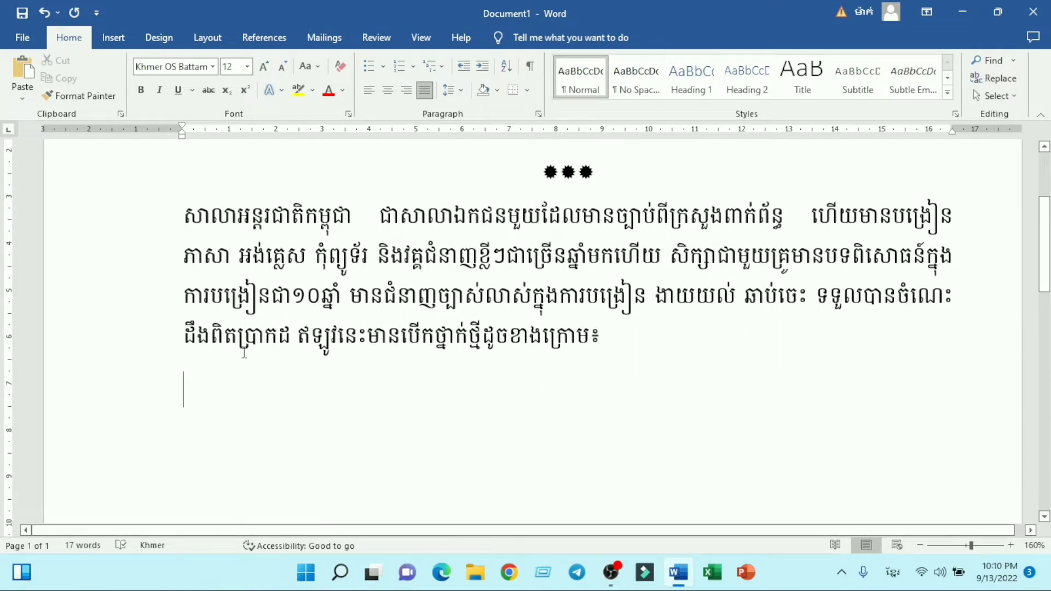
{"action": "left_click", "coordinate": [112, 41]}
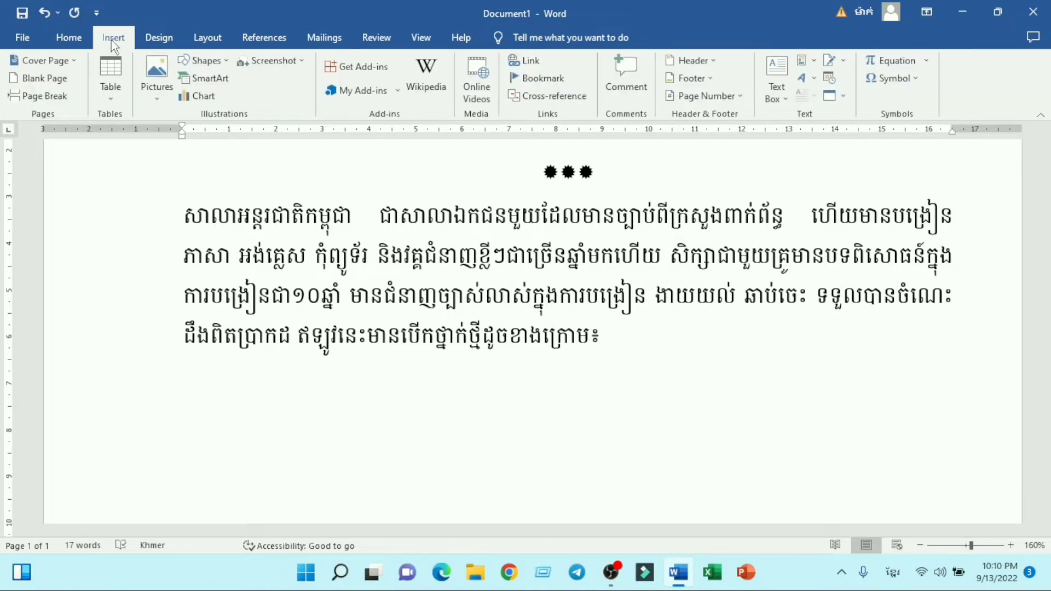
{"action": "left_click", "coordinate": [898, 77]}
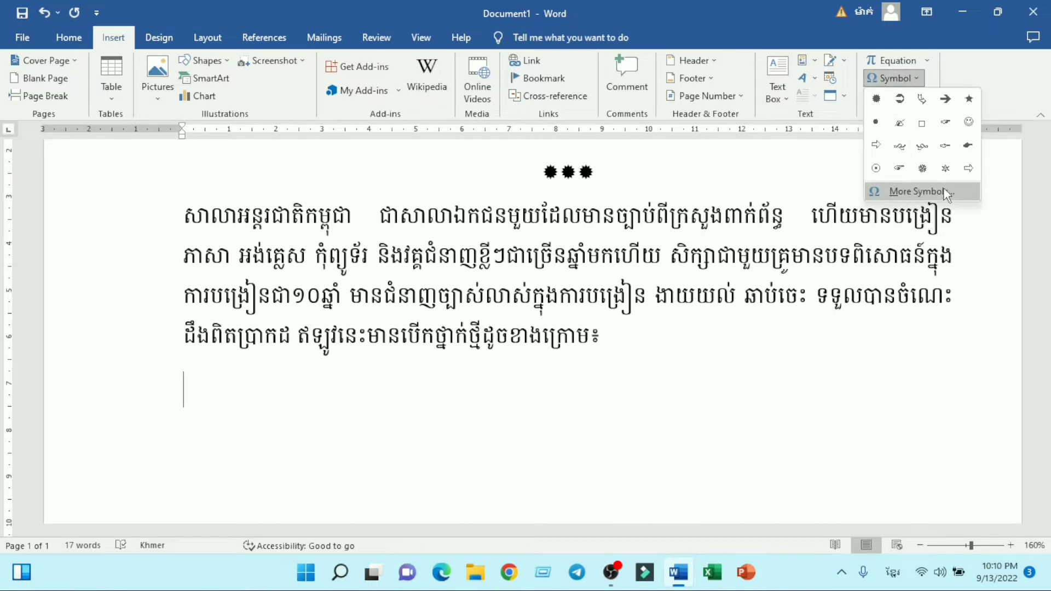
{"action": "left_click", "coordinate": [901, 191]}
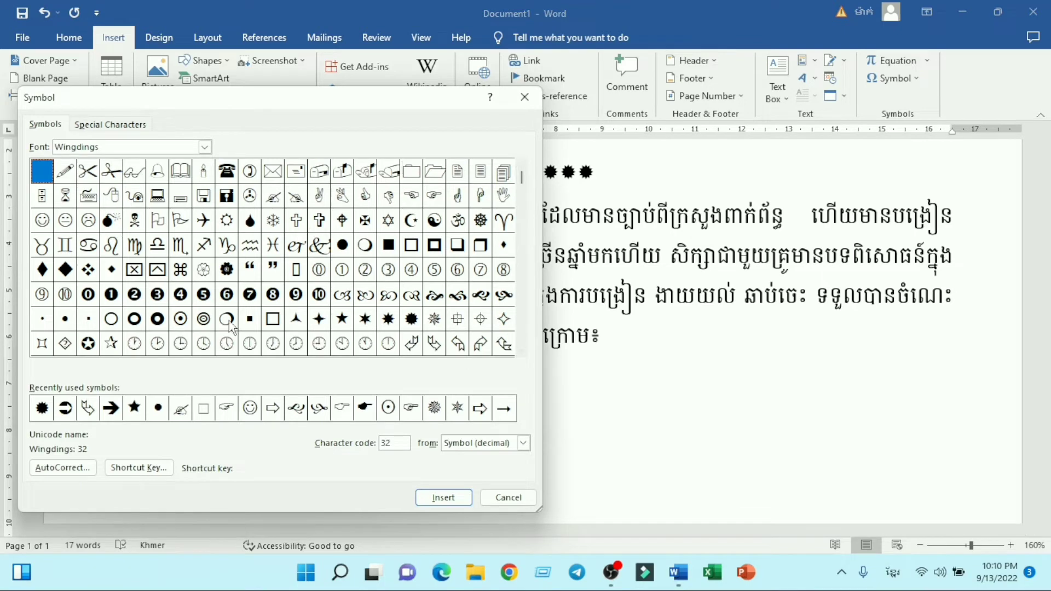
{"action": "left_click", "coordinate": [205, 148]}
{"action": "scroll", "coordinate": [109, 197], "scroll_direction": "down", "scroll_amount": 2}
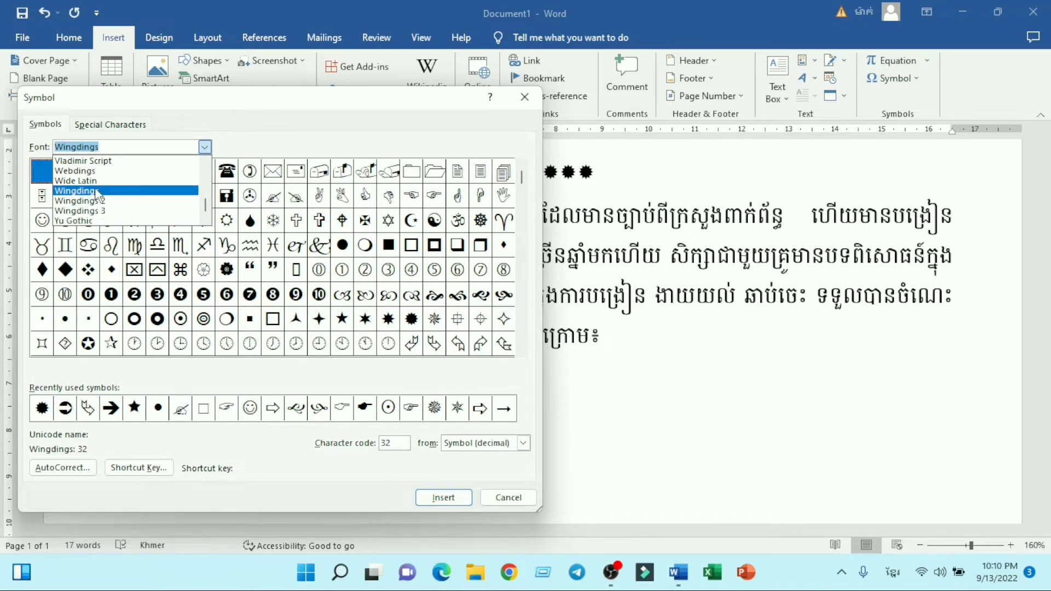
{"action": "left_click", "coordinate": [97, 192]}
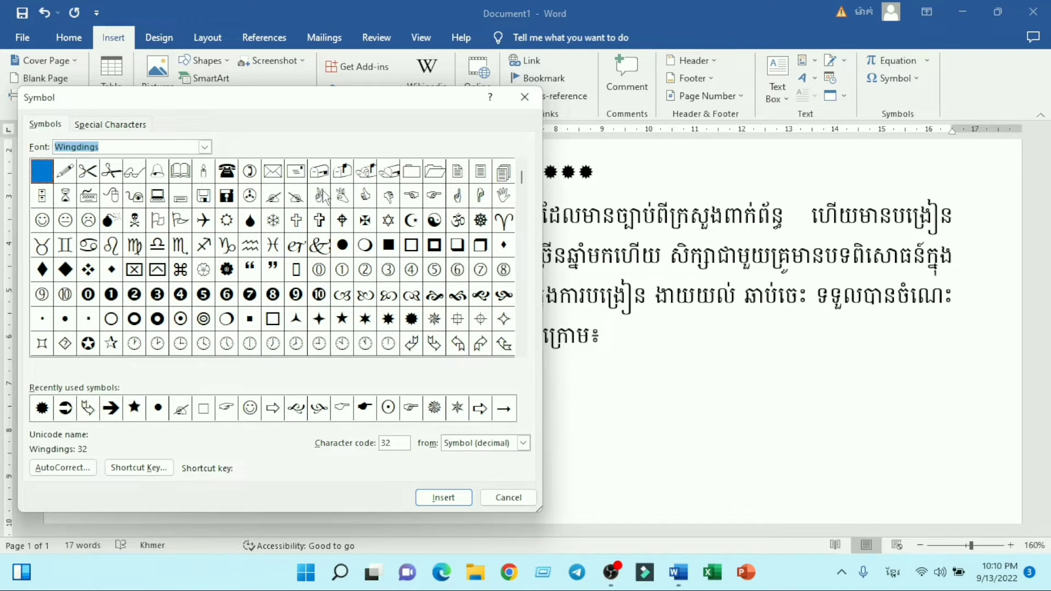
{"action": "left_click", "coordinate": [435, 342]}
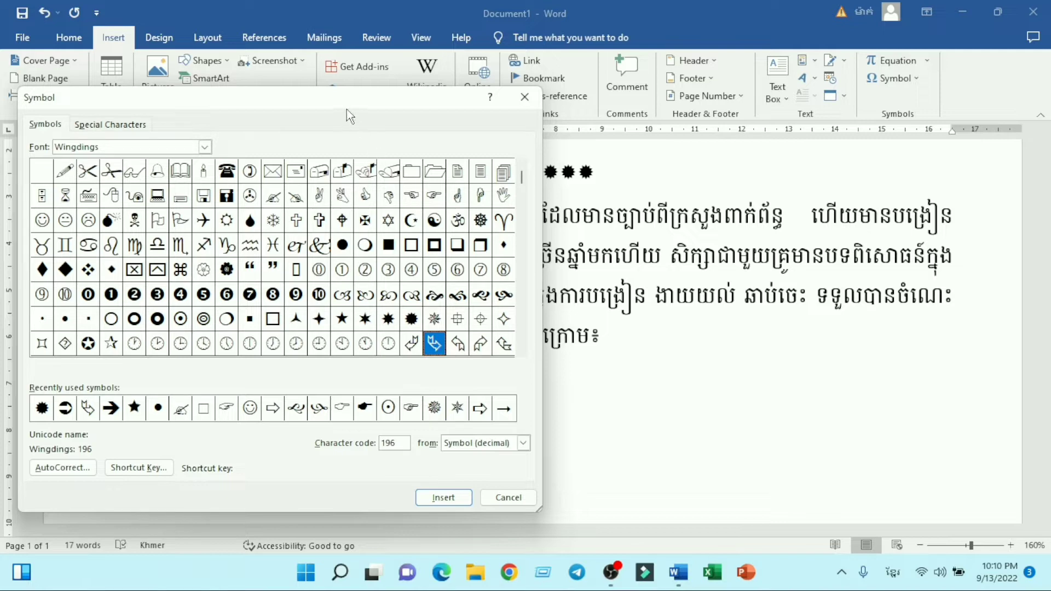
{"action": "left_click_drag", "start_coordinate": [336, 107], "coordinate": [584, 111]}
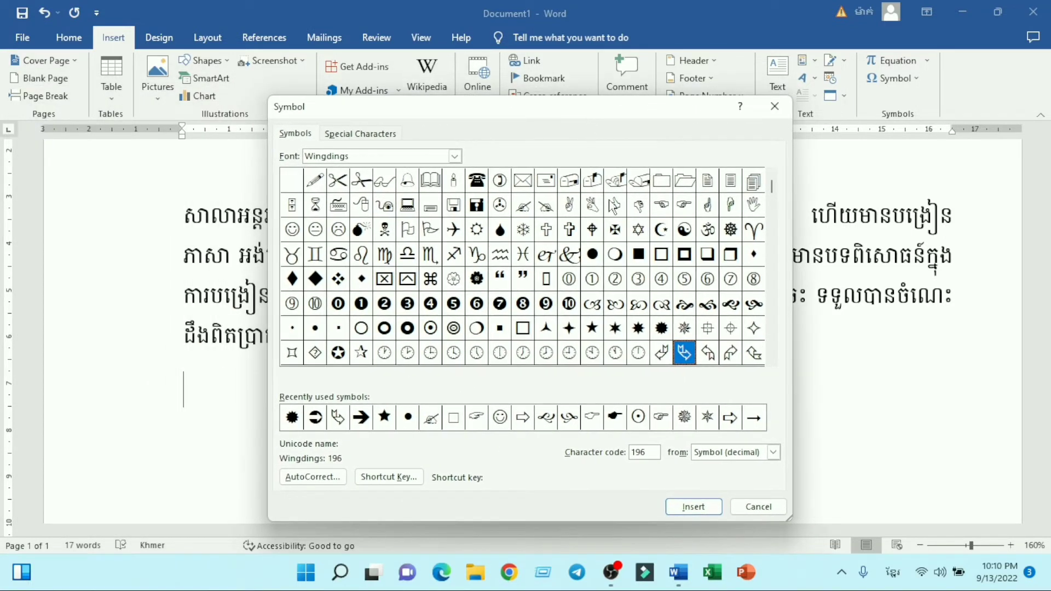
{"action": "left_click", "coordinate": [691, 507]}
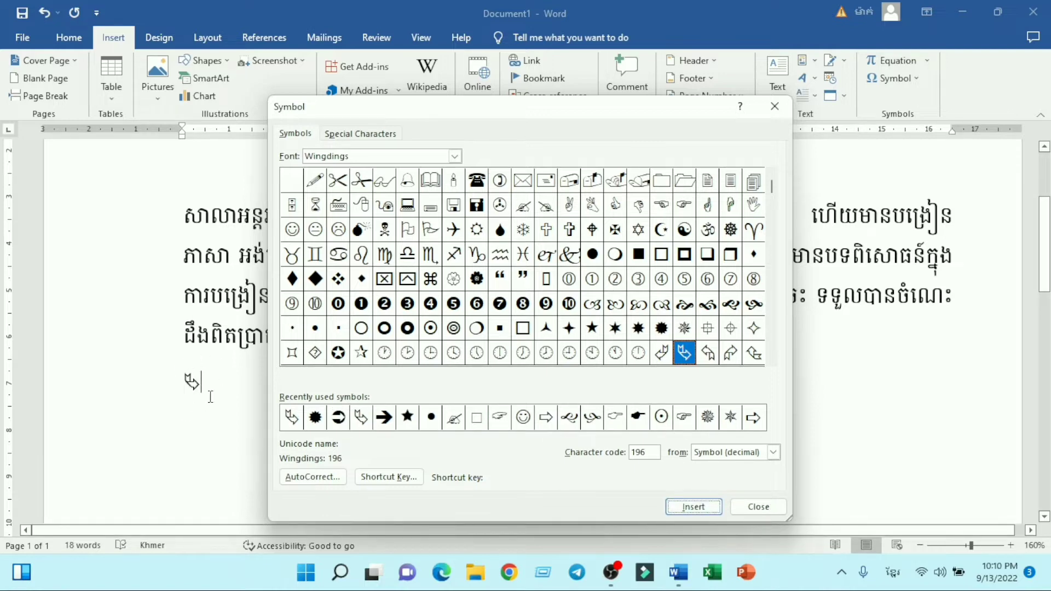
{"action": "left_click", "coordinate": [759, 508]}
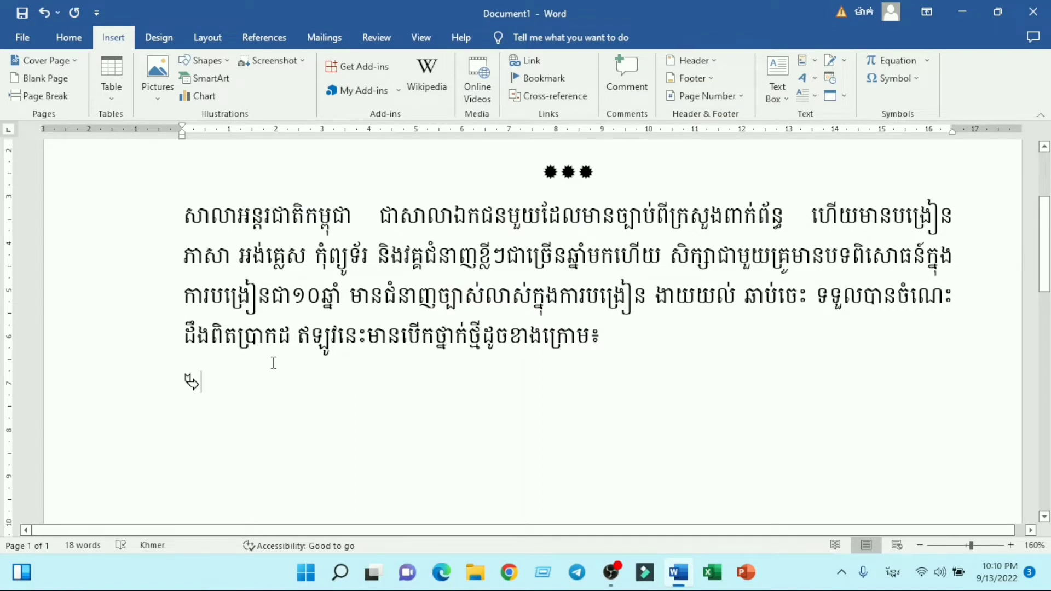
After the arrow symbol write "ថ្នាក់បើកថ្មី ភាសាអង់គ្លេស សិក្សាតាមសៀវភៅ New Headway 4", switching the input language to English for the book title.
{"action": "type", "text": "ថ្នាក់បើកថ្មី ភា"}
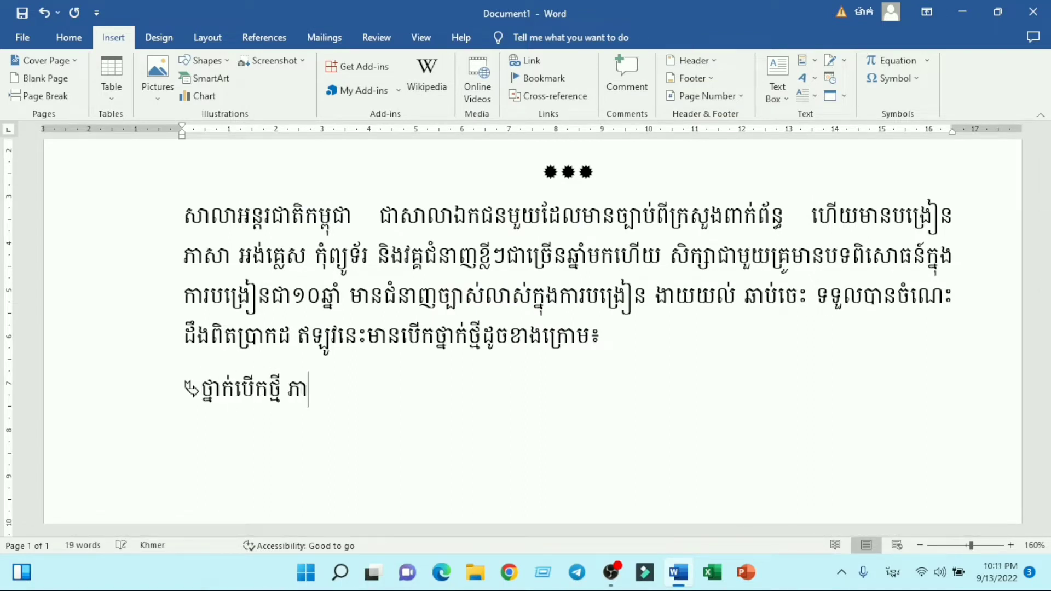
{"action": "type", "text": "សាអង់គ្លេស សិក្សាតាមសៀ"}
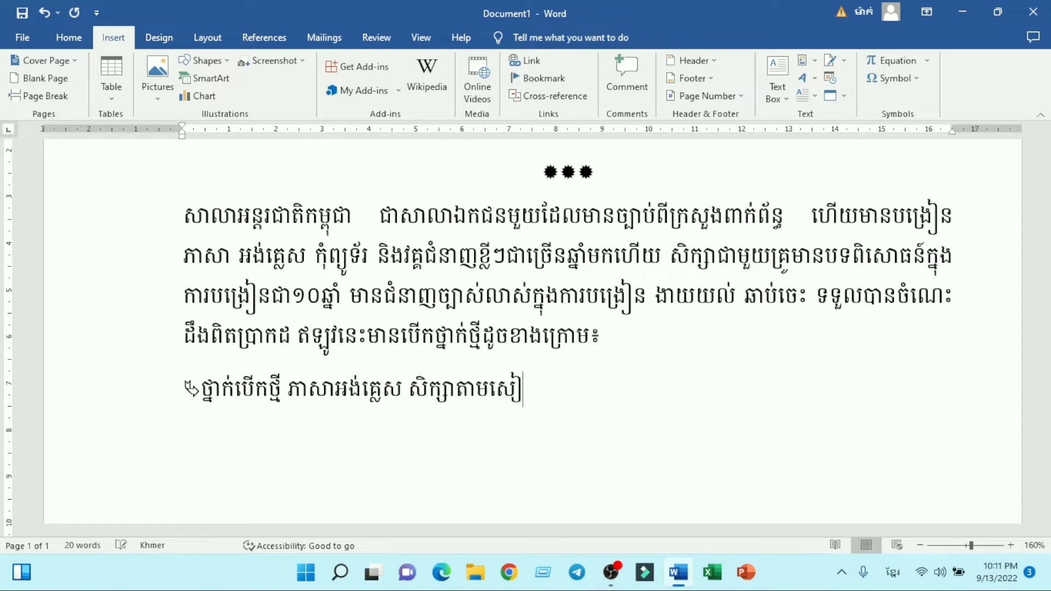
{"action": "type", "text": "វភៅ"}
{"action": "key", "text": "alt+shift"}
{"action": "type", "text": "New "}
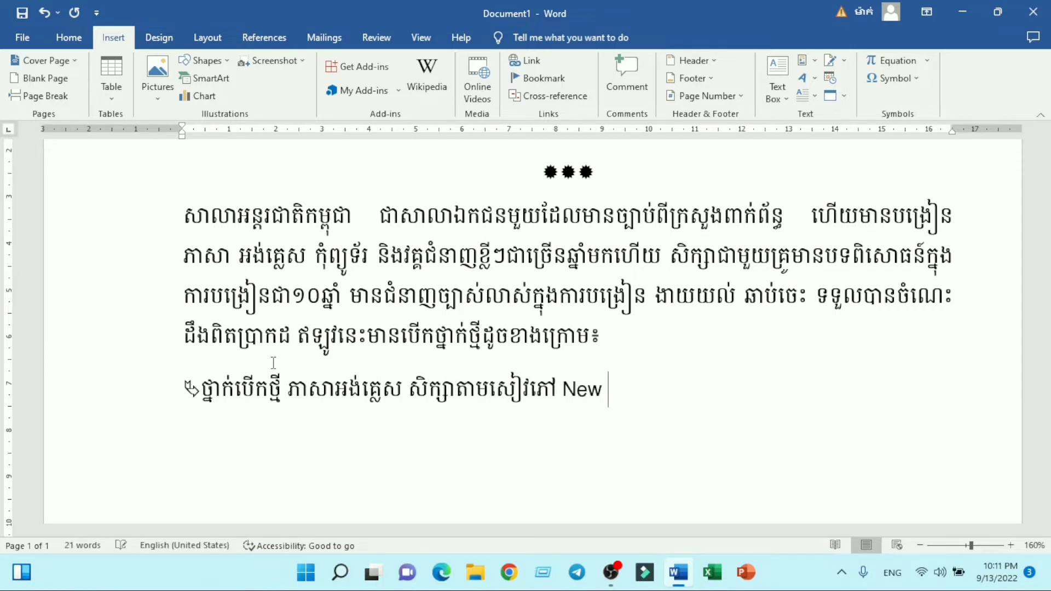
{"action": "type", "text": "Headway 4"}
Add "th" in superscript after the 4 and continue with "Edition" in normal text.
{"action": "left_click", "coordinate": [69, 37]}
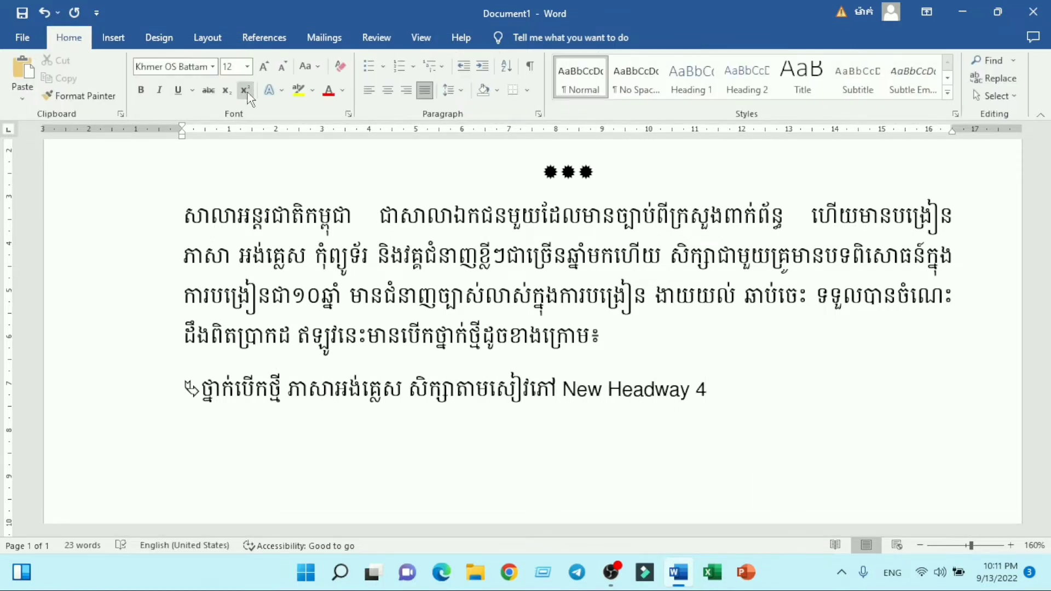
{"action": "left_click", "coordinate": [245, 89]}
{"action": "type", "text": "th"}
{"action": "left_click", "coordinate": [245, 90]}
{"action": "type", "text": "Ed"}
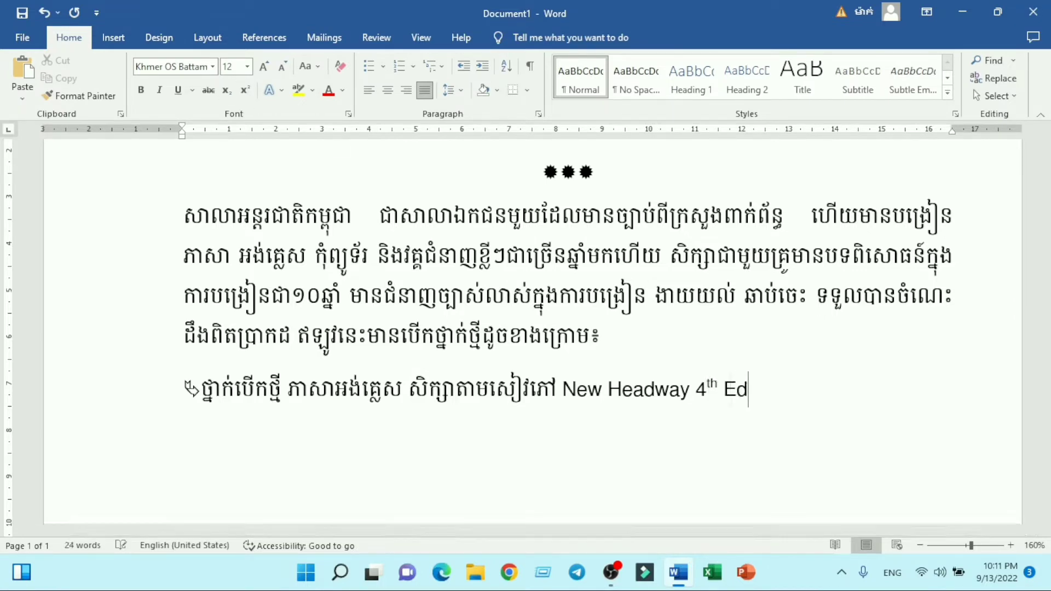
{"action": "type", "text": "ition"}
Switch the input language back to Khmer, end the line with "មានដូចជា៖" and start a new paragraph.
{"action": "key", "text": "alt+shift"}
{"action": "type", "text": "មានដូចជា៖"}
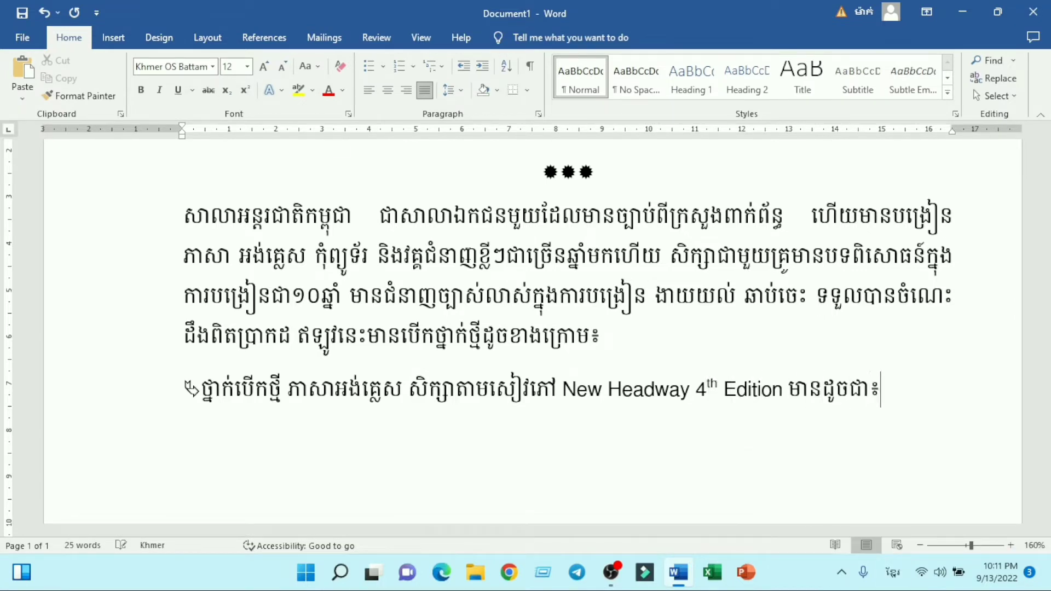
{"action": "key", "text": "Return"}
Insert a table with 3 columns and 4 rows below the New Headway line.
{"action": "scroll", "coordinate": [531, 258], "scroll_direction": "down", "scroll_amount": 3}
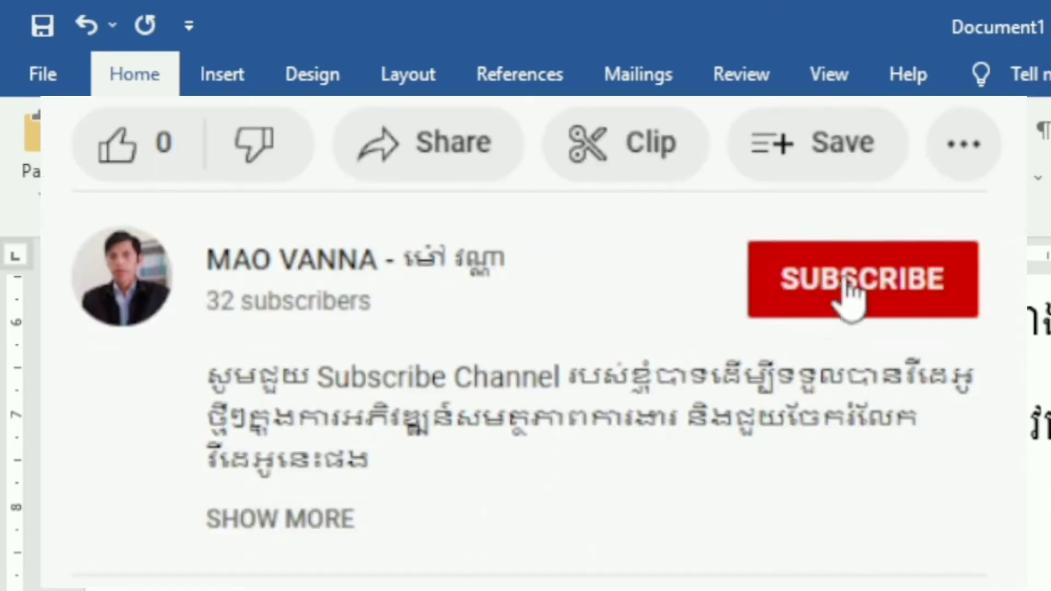
{"action": "left_click", "coordinate": [230, 78]}
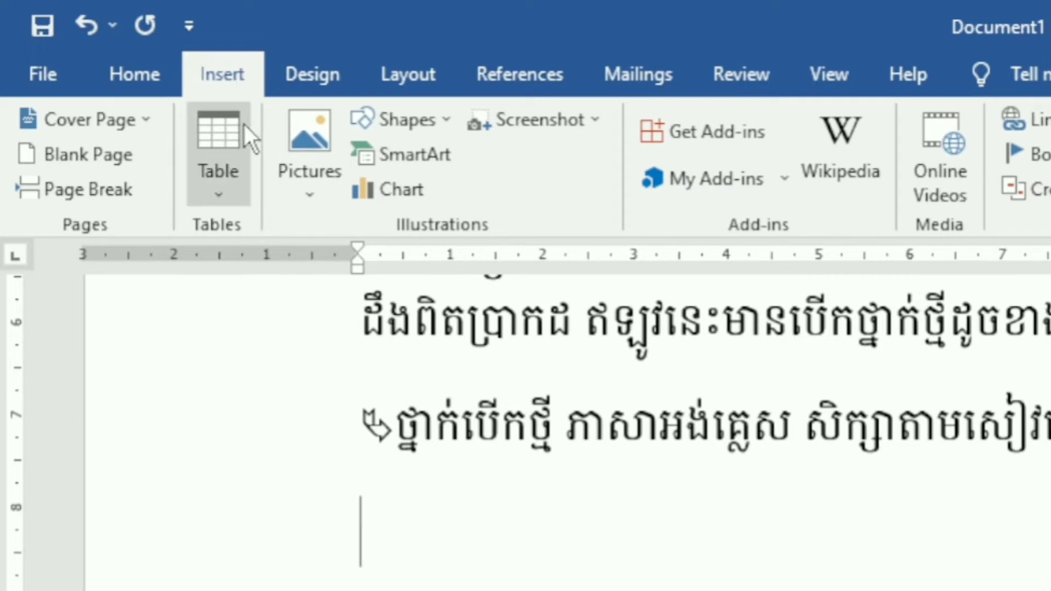
{"action": "left_click", "coordinate": [203, 176]}
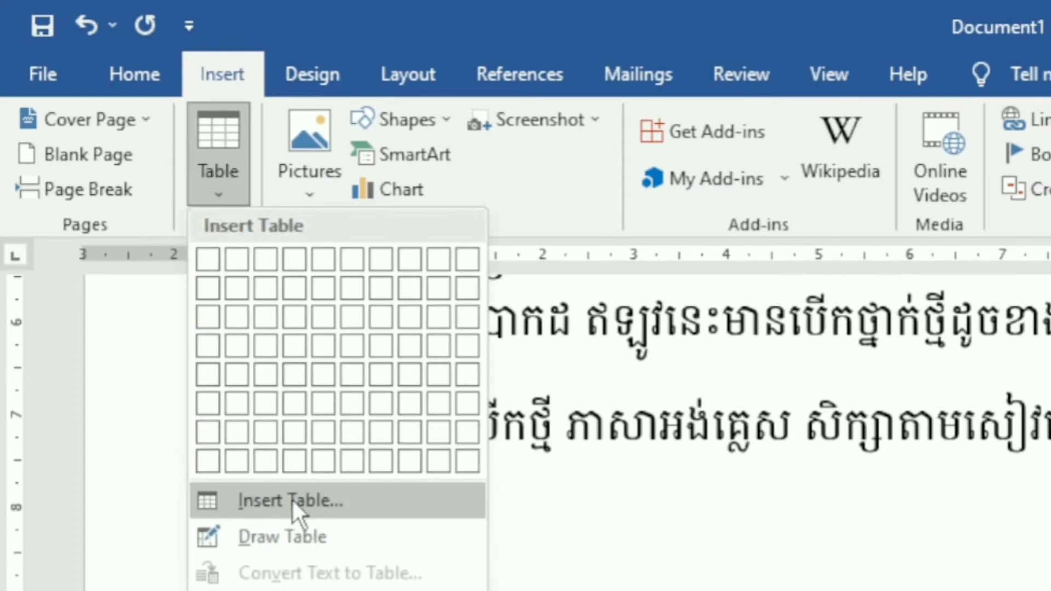
{"action": "left_click", "coordinate": [240, 503]}
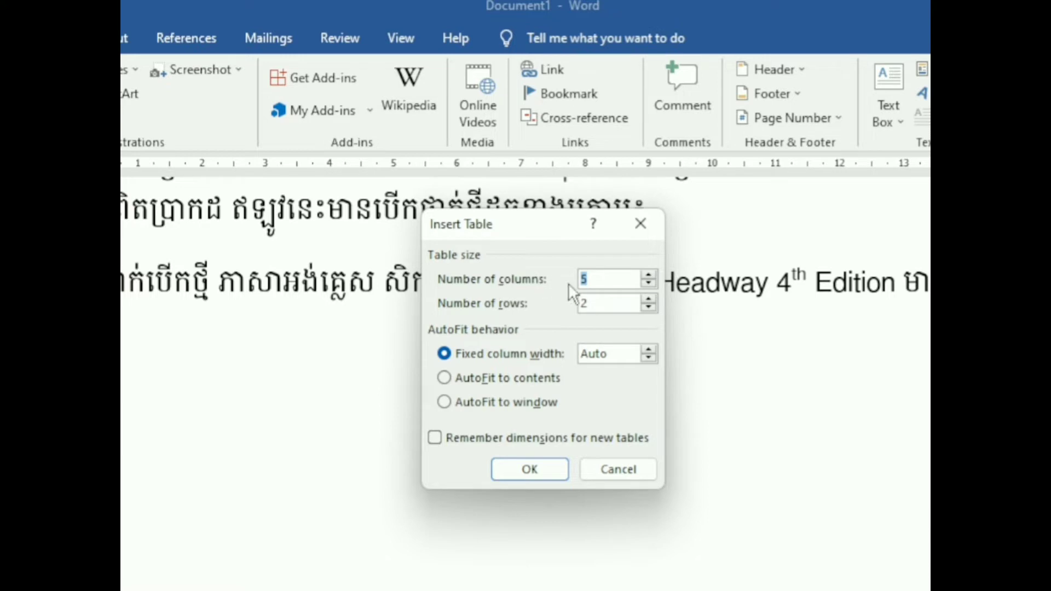
{"action": "left_click", "coordinate": [650, 283]}
{"action": "left_click", "coordinate": [649, 283]}
{"action": "left_click", "coordinate": [650, 298]}
{"action": "left_click", "coordinate": [649, 298]}
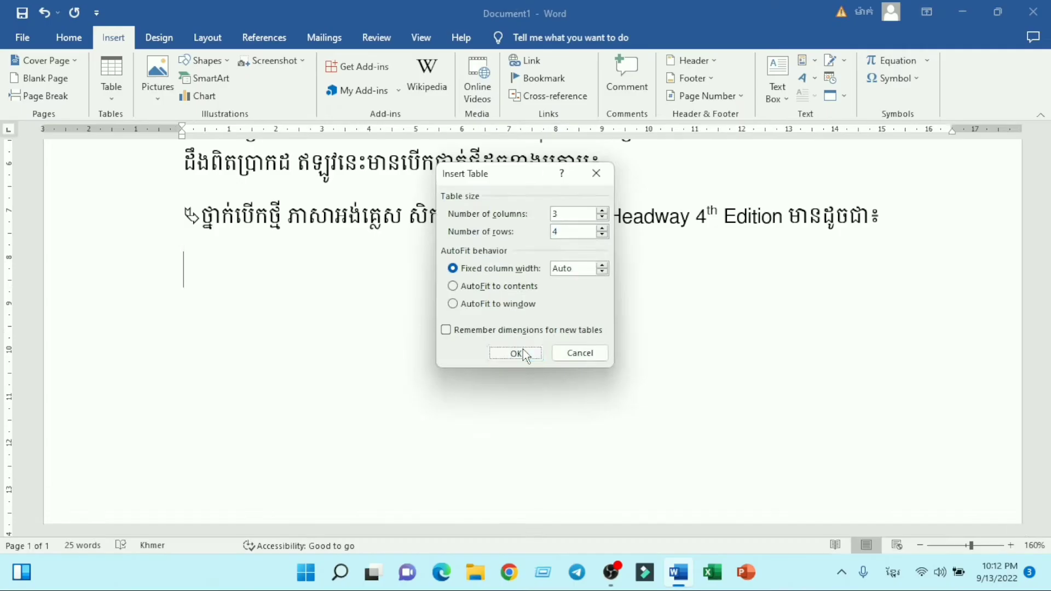
{"action": "left_click", "coordinate": [539, 463]}
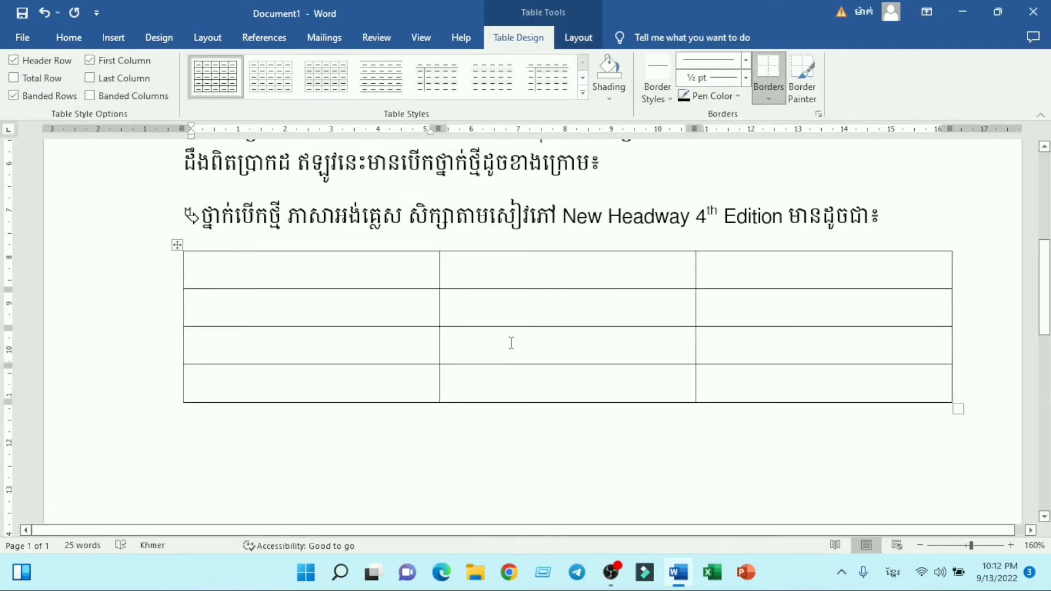
Resize the table columns to about 6.5 cm each for the first two and about 3.5 cm for the third.
{"action": "scroll", "coordinate": [511, 342], "scroll_direction": "down", "scroll_amount": 1}
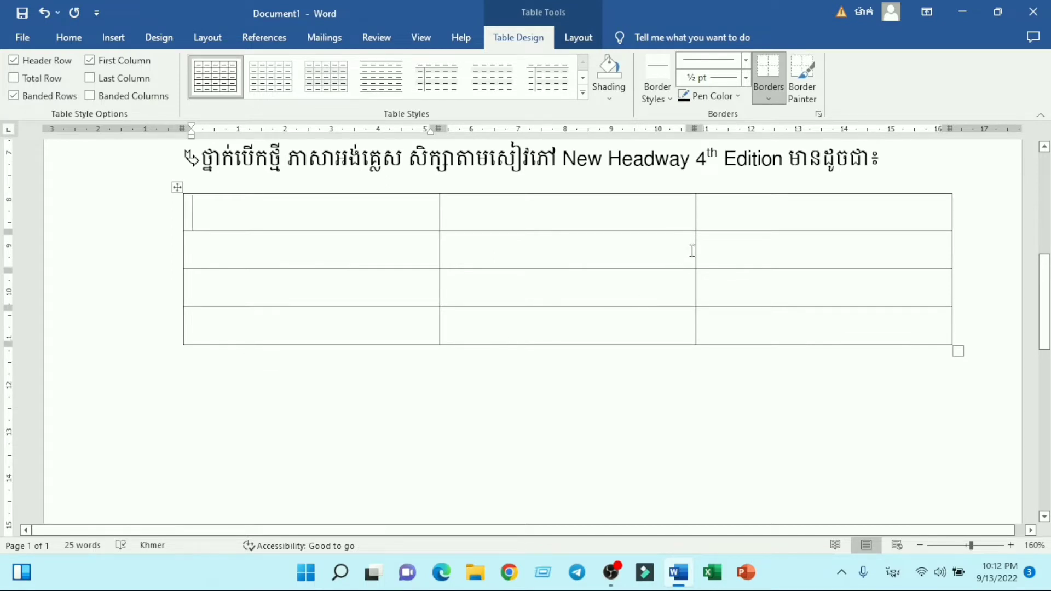
{"action": "left_click", "coordinate": [655, 251]}
{"action": "left_click_drag", "start_coordinate": [694, 246], "coordinate": [796, 250]}
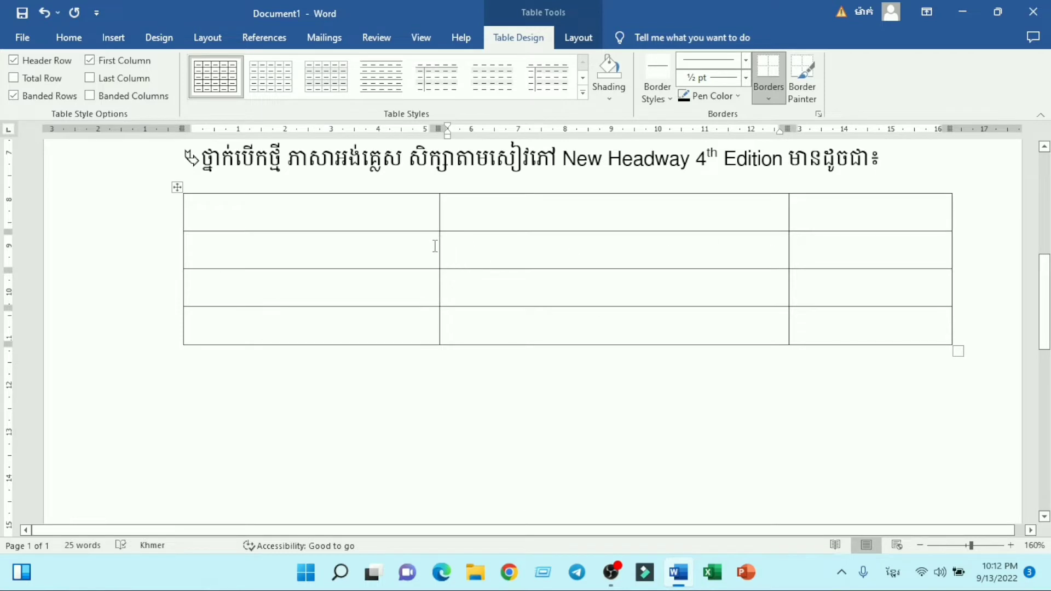
{"action": "left_click_drag", "start_coordinate": [437, 245], "coordinate": [492, 257]}
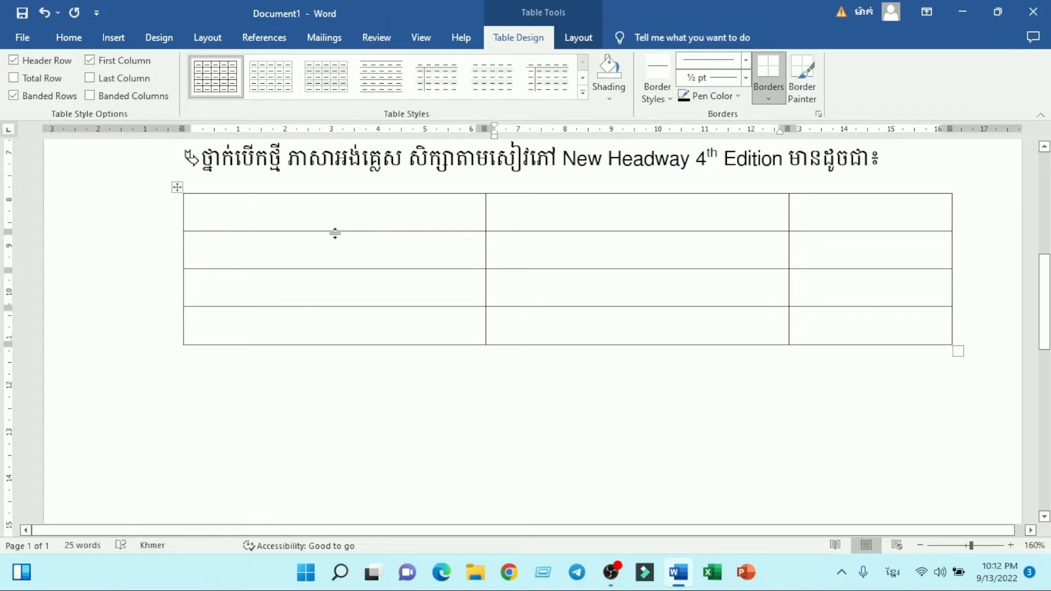
Merge the first two cells of the table's top row.
{"action": "left_click_drag", "start_coordinate": [248, 212], "coordinate": [558, 205]}
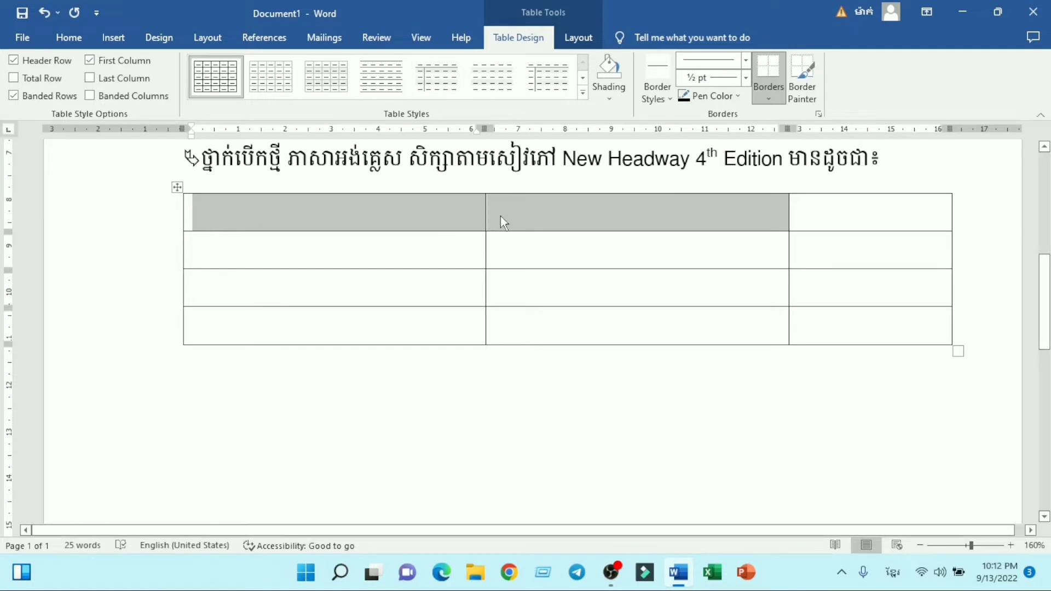
{"action": "left_click", "coordinate": [576, 38]}
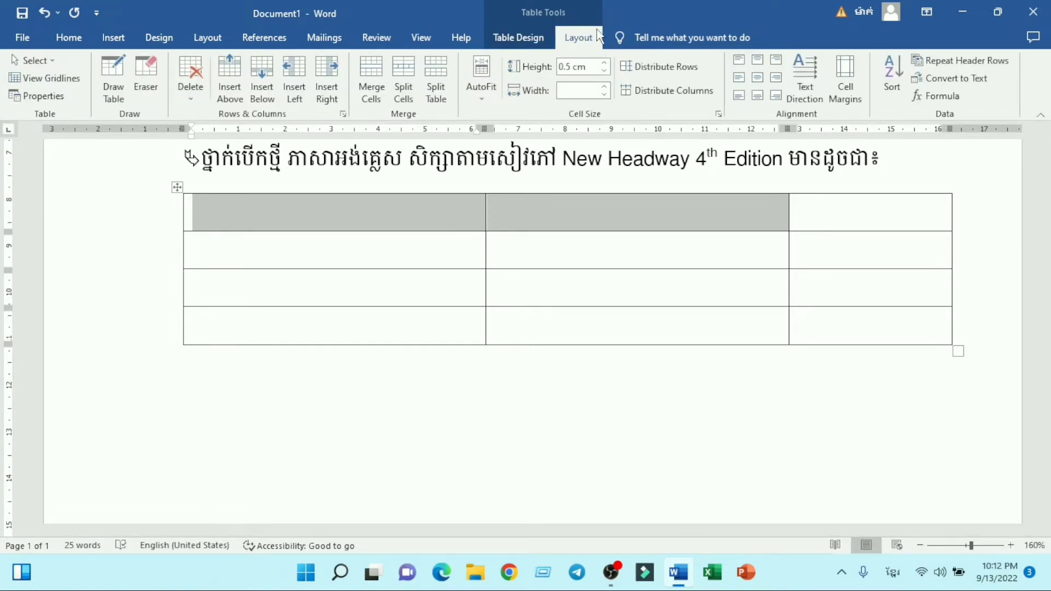
{"action": "left_click", "coordinate": [375, 76]}
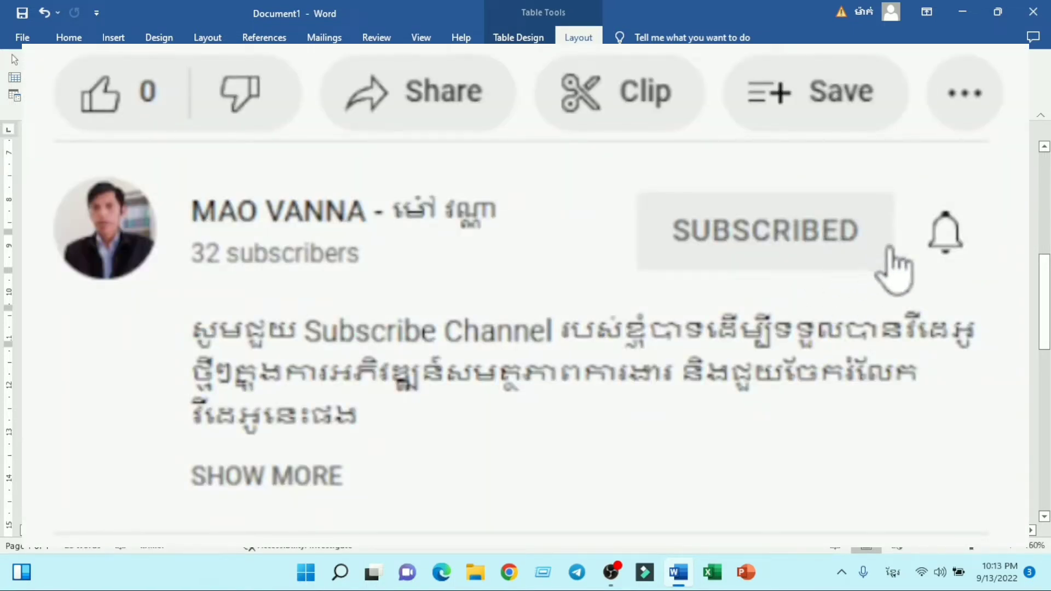
Write "សៀវភៅសិក្សា" centred in the merged header cell and "តម្លៃសិក្សា" in the header cell of the third column.
{"action": "left_click", "coordinate": [69, 39]}
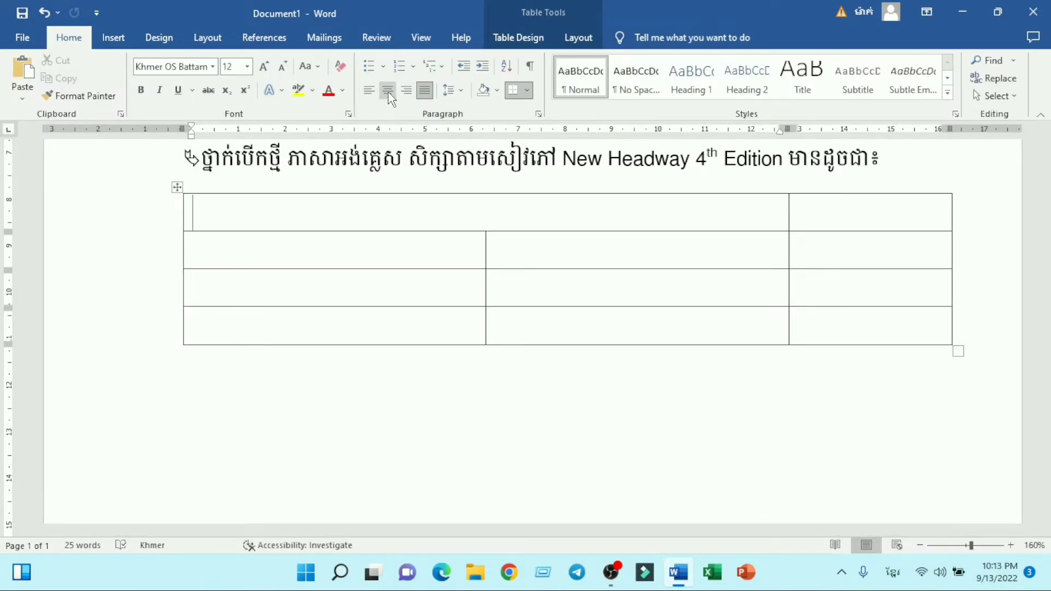
{"action": "left_click", "coordinate": [388, 91]}
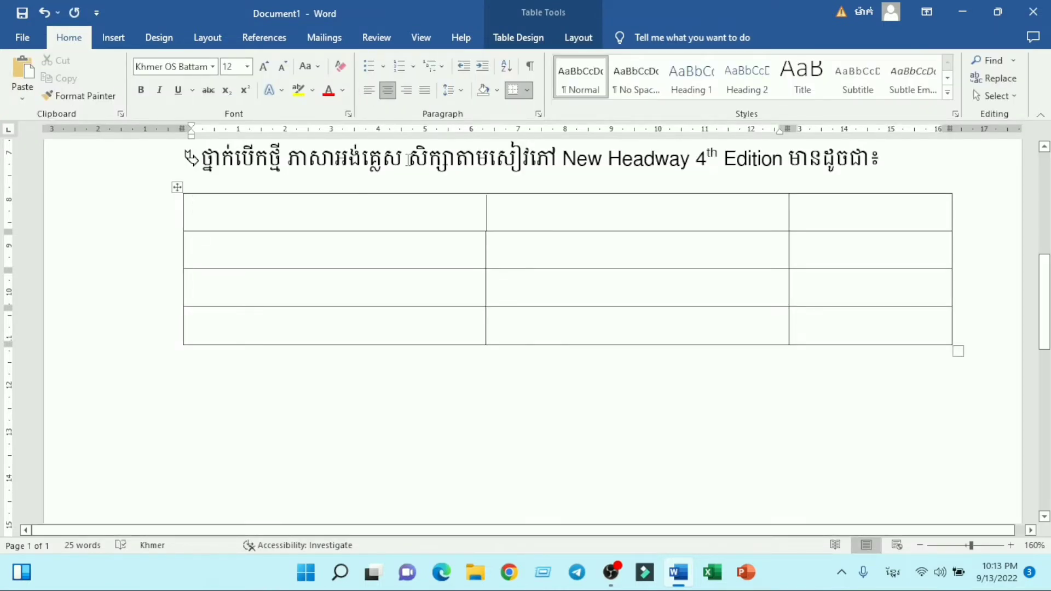
{"action": "type", "text": "សៀវភៅសិក្សា"}
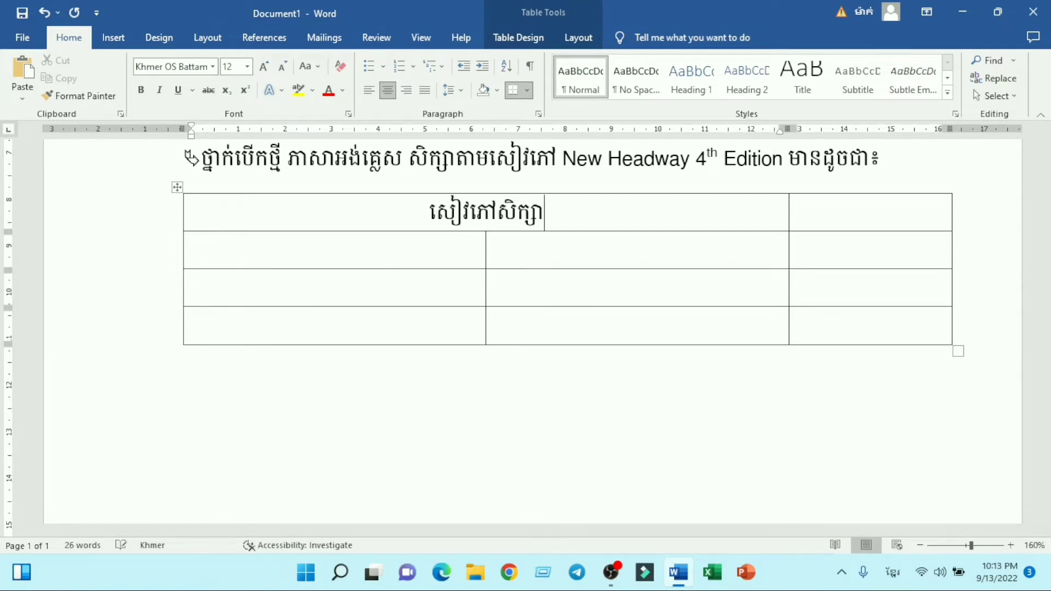
{"action": "left_click", "coordinate": [832, 207]}
{"action": "type", "text": "តម្លៃសិក្ស"}
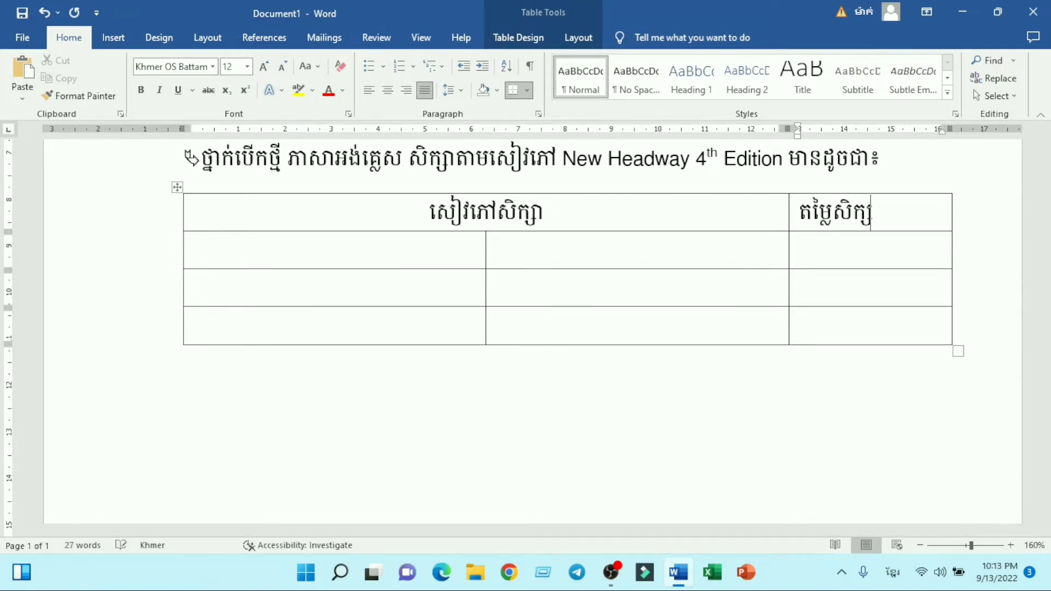
{"action": "type", "text": "ា"}
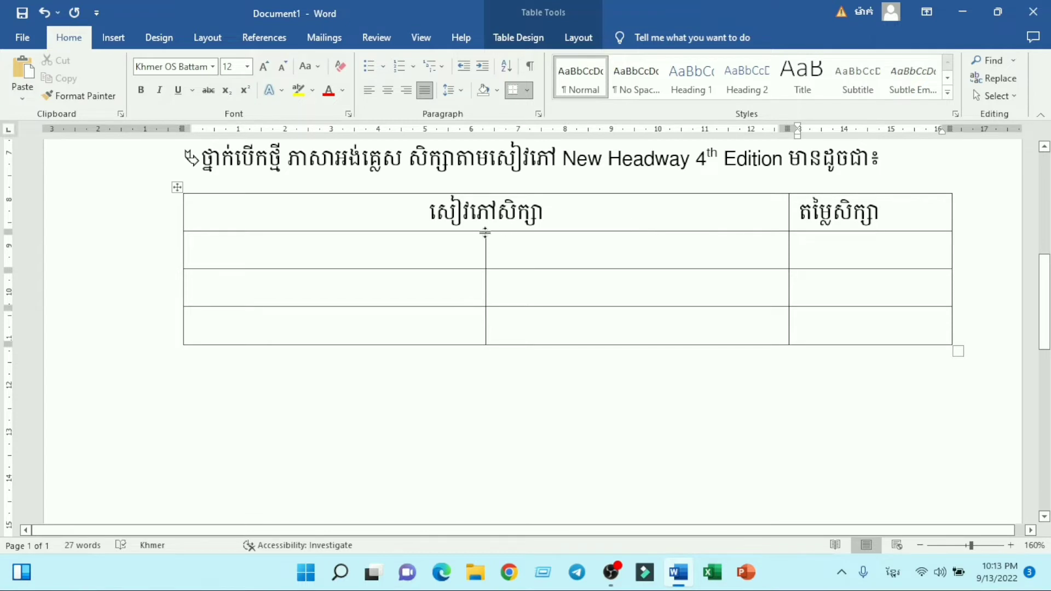
Start a numbered list in the 1-, 2-, 3- format in the second row's first cell, with its indent moved to the cell's left edge.
{"action": "left_click", "coordinate": [250, 246]}
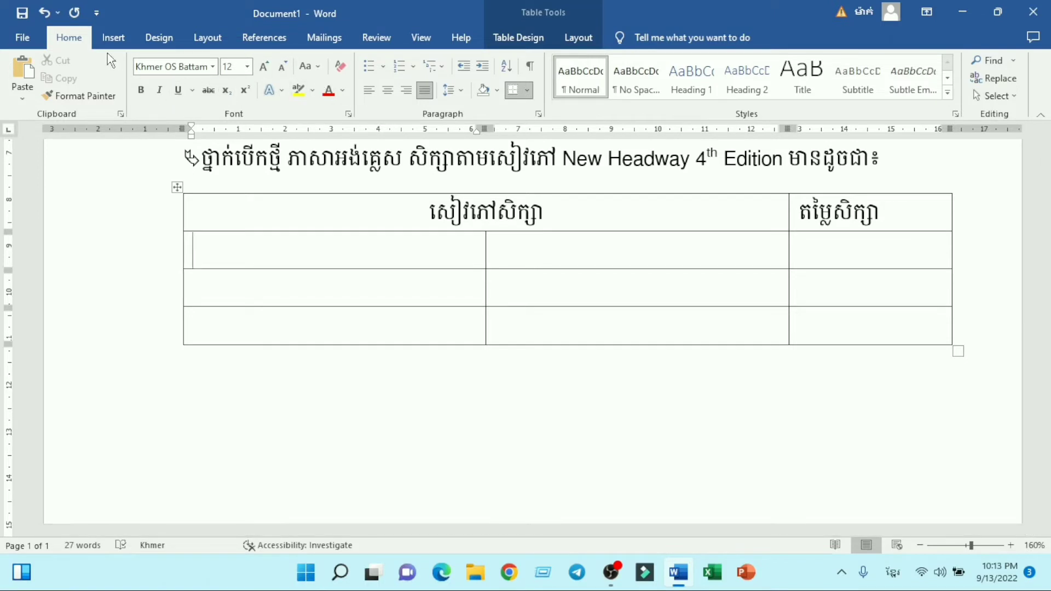
{"action": "left_click", "coordinate": [414, 66]}
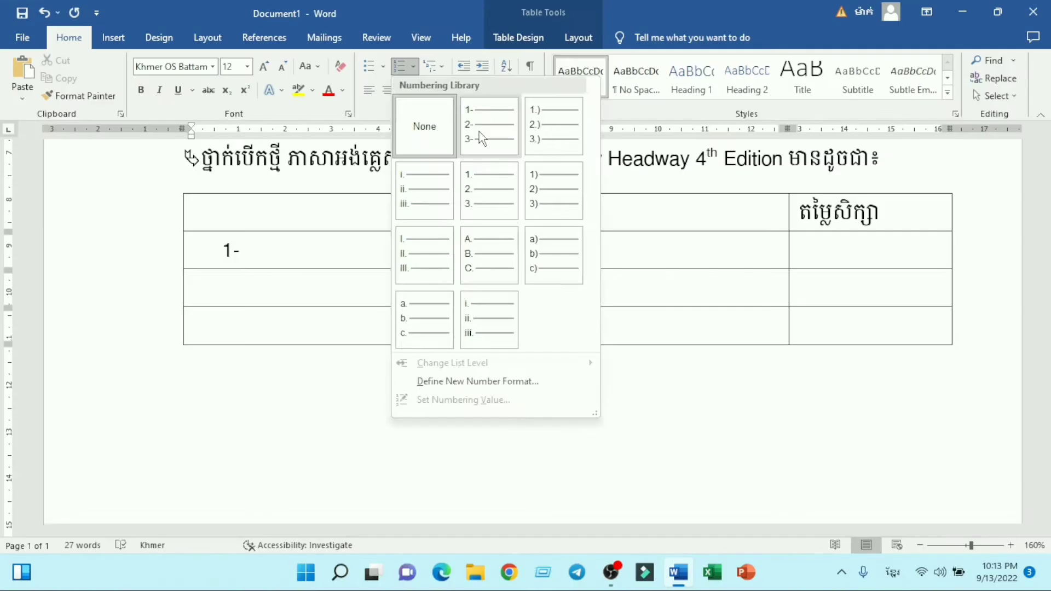
{"action": "left_click", "coordinate": [517, 279]}
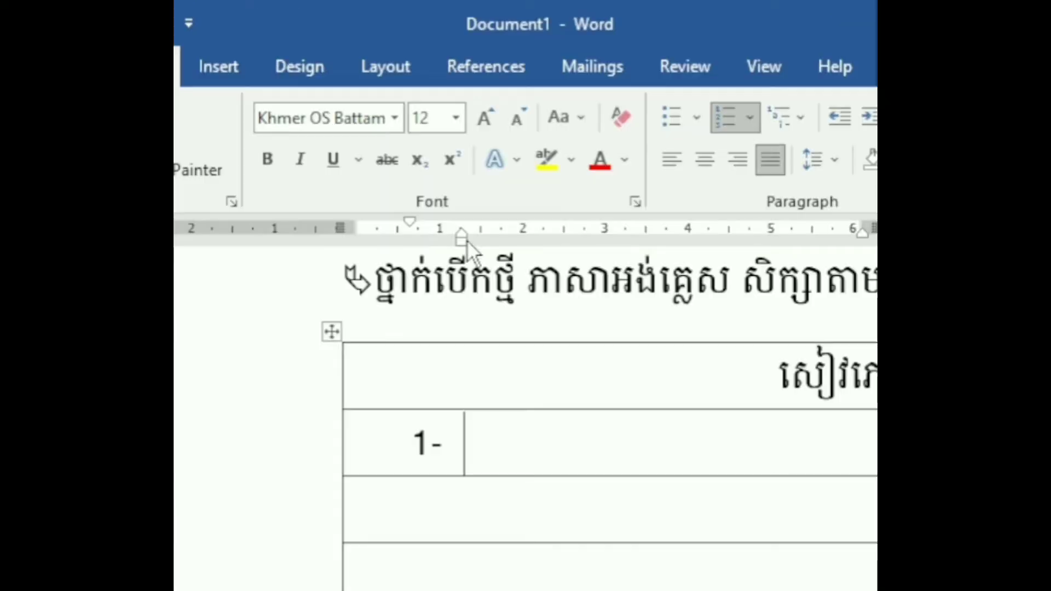
{"action": "left_click_drag", "start_coordinate": [461, 239], "coordinate": [410, 239]}
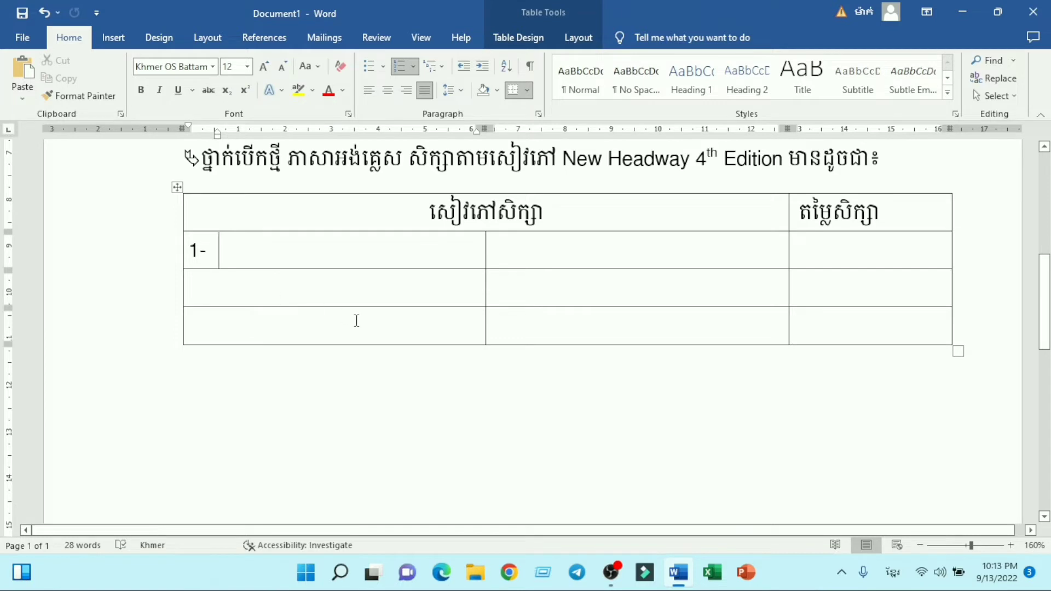
Switch the input language to English and list "New Headway Beginner", "New Headway Elementary" and "New Headway Pre-Intermediate" as items 1 to 3.
{"action": "key", "text": "super+space"}
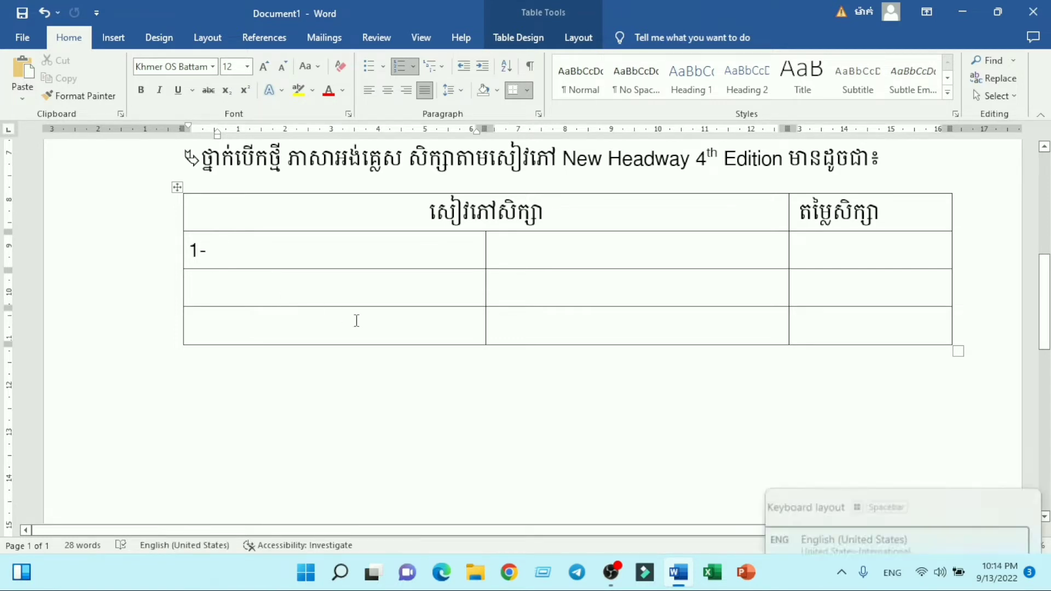
{"action": "type", "text": "New H"}
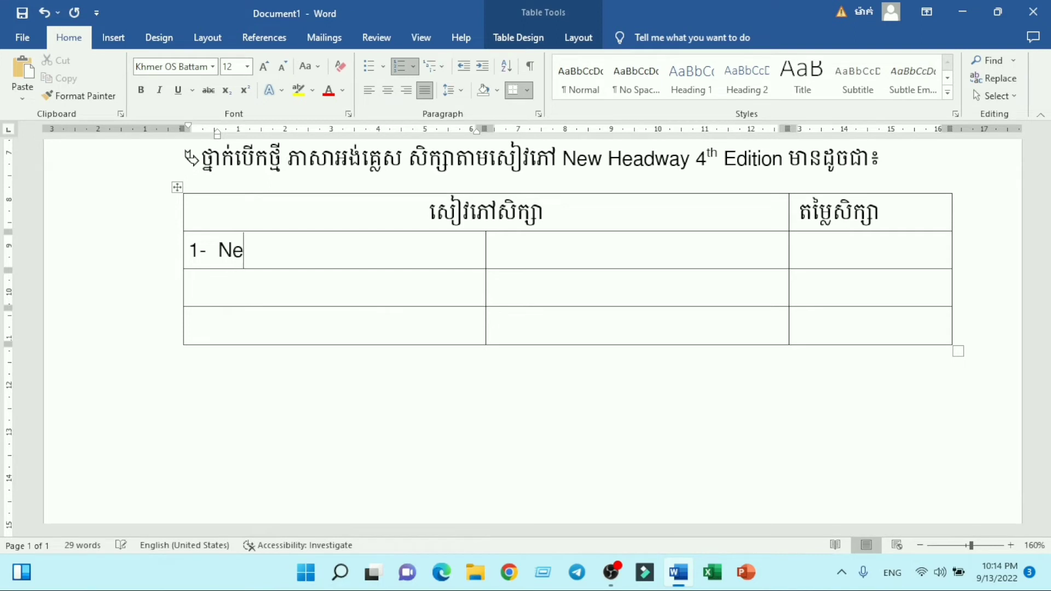
{"action": "type", "text": "eadway Beginner"}
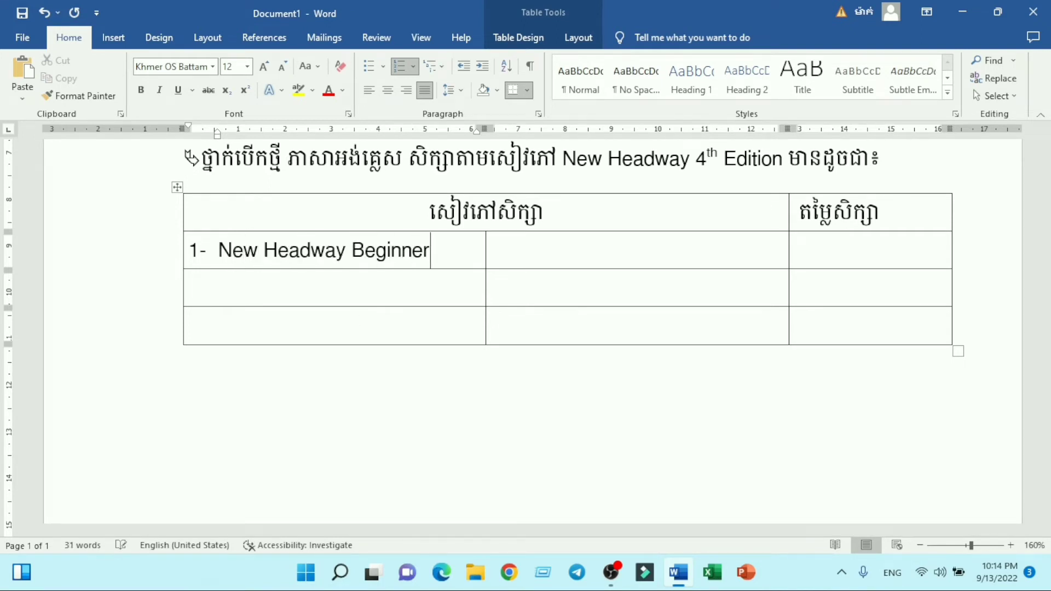
{"action": "key", "text": "Return"}
{"action": "type", "text": "New He"}
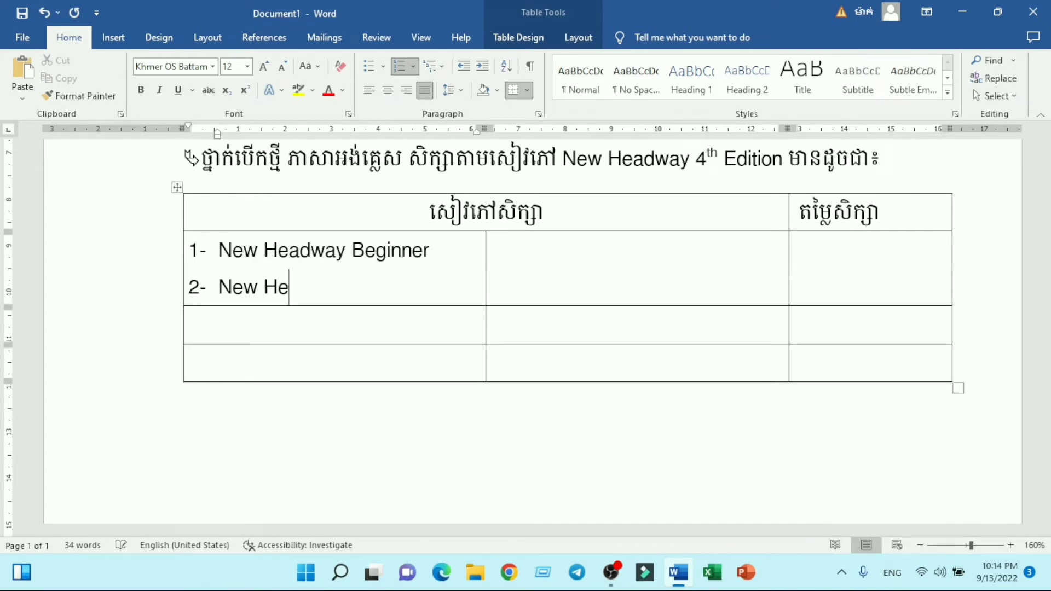
{"action": "type", "text": "adway Elementary"}
{"action": "key", "text": "Return"}
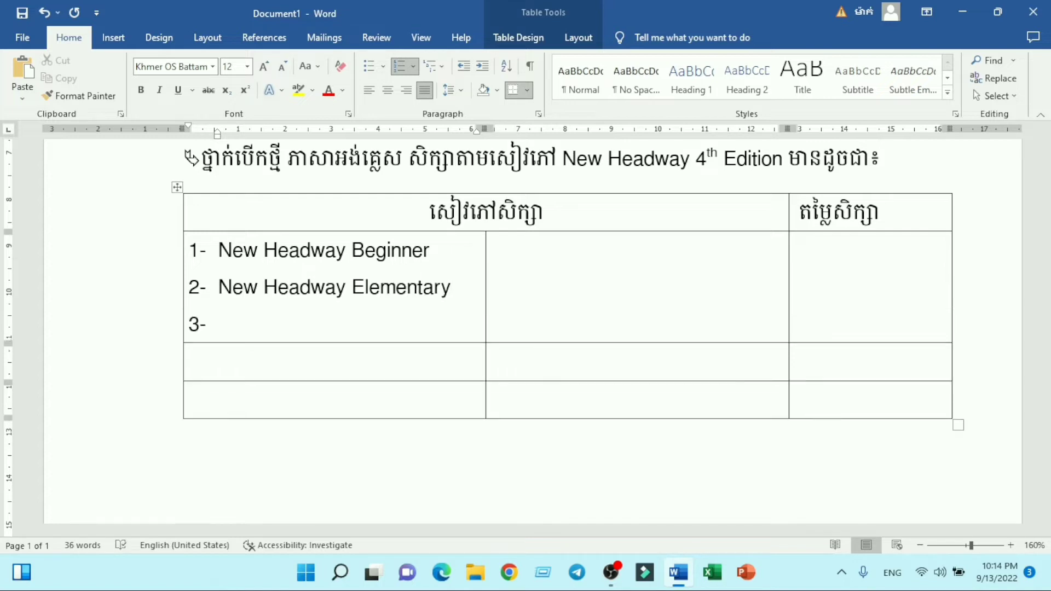
{"action": "type", "text": "New Headway Pre-Intermediate"}
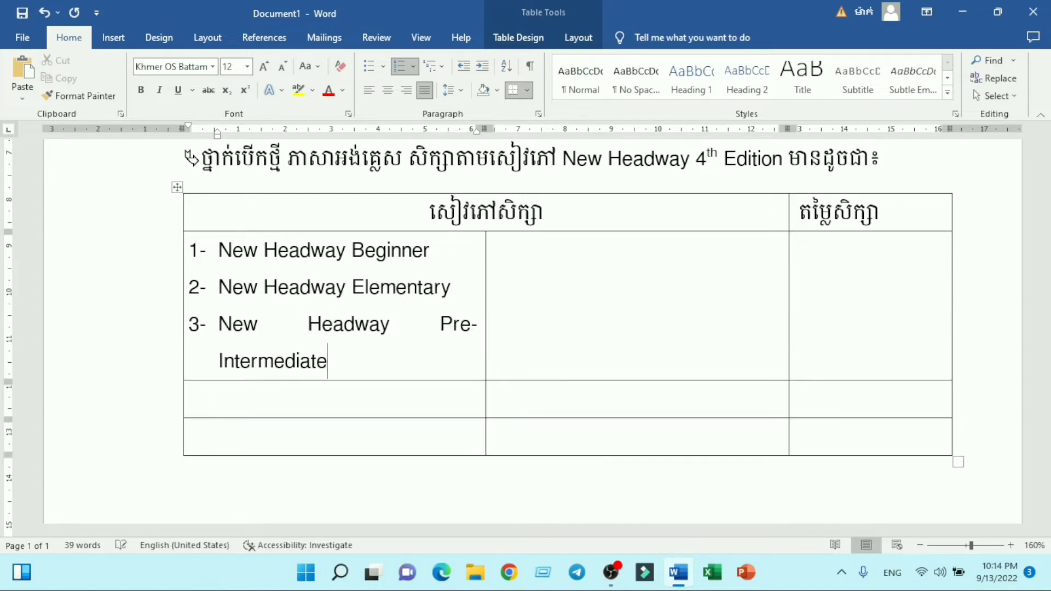
Reduce the font size of the "New Headway Pre-Intermediate" item to 11.
{"action": "key", "text": "ctrl+shift+Up"}
{"action": "key", "text": "alt+h"}
{"action": "type", "text": "fs"}
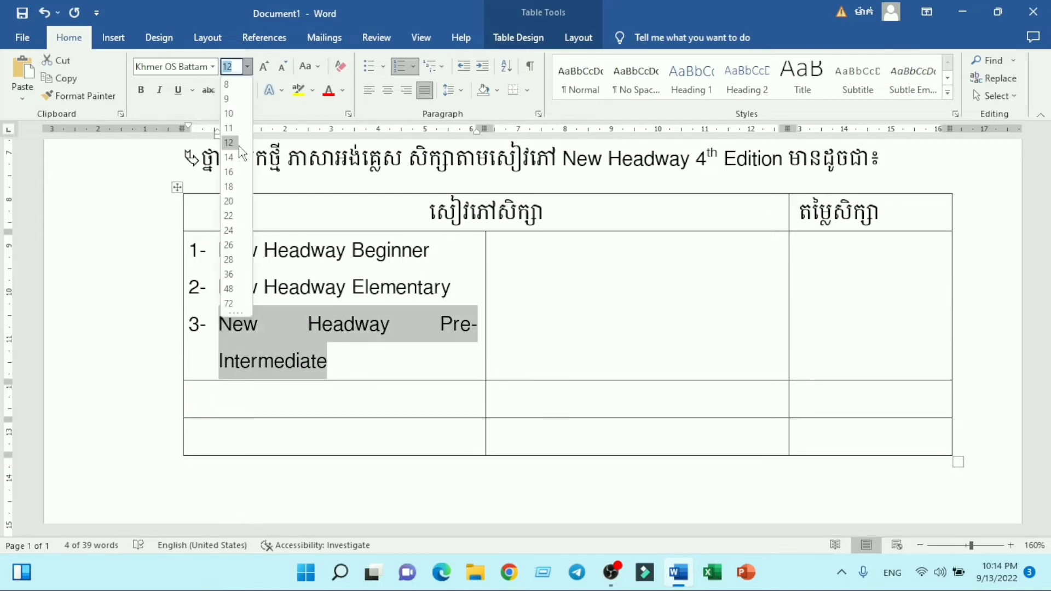
{"action": "type", "text": "11"}
{"action": "key", "text": "Return"}
Continue the dash numbering from 4 in the second row's middle cell, with its indent moved to the cell's left edge.
{"action": "left_click", "coordinate": [501, 244]}
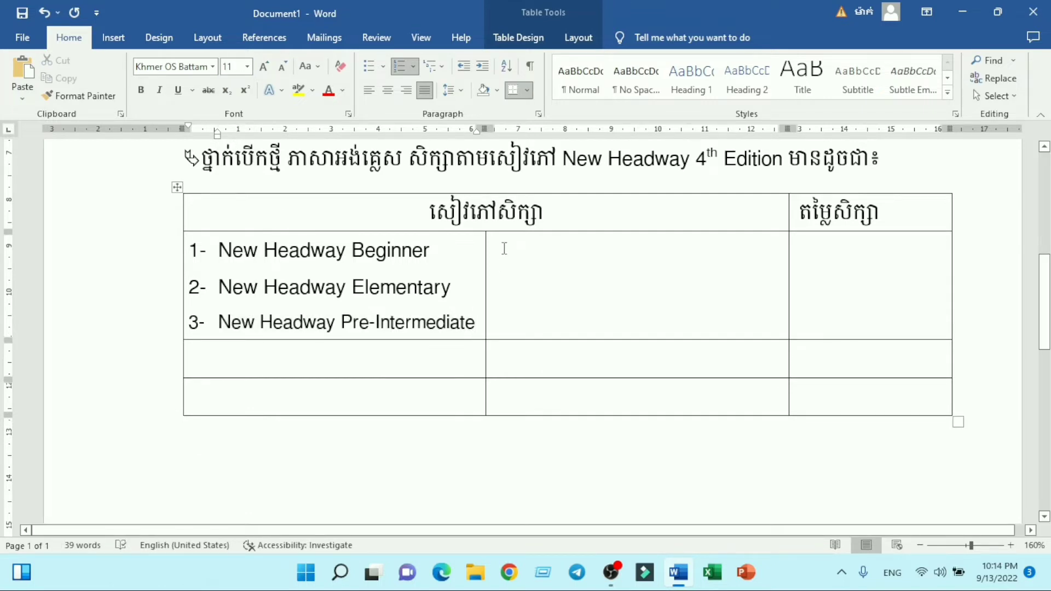
{"action": "left_click", "coordinate": [413, 66]}
{"action": "left_click", "coordinate": [426, 127]}
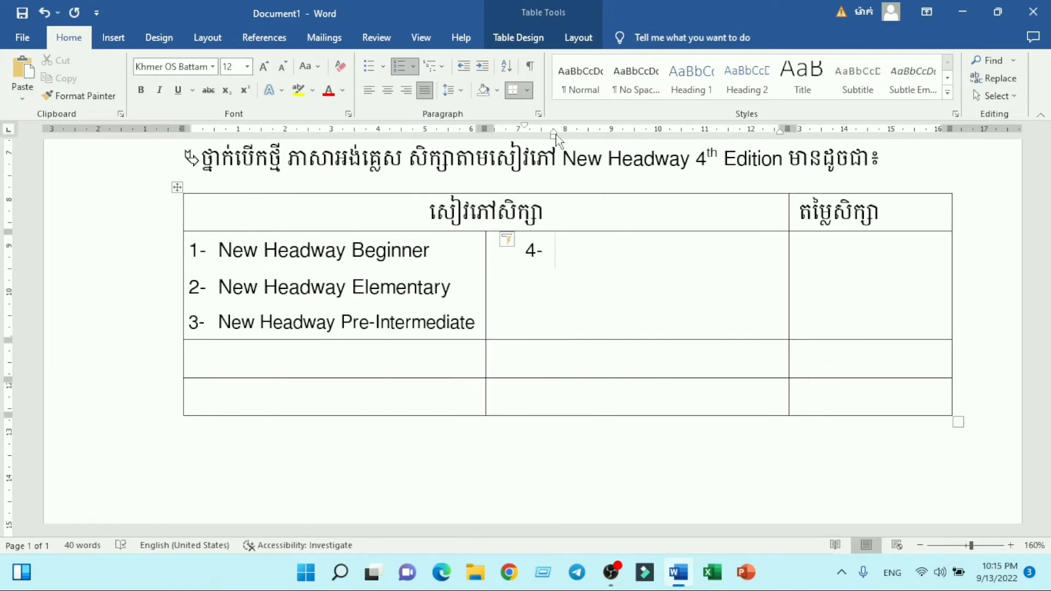
{"action": "left_click_drag", "start_coordinate": [554, 135], "coordinate": [520, 135]}
List "New Headway Intermediate", "ថ្នាក់វេយ្យាករណ៍សុទ្ធ" and "ថ្នាក់សន្ទនាភាសាអង់គ្លេសសុទ្ធ" as items 4 to 6, switching the input language to Khmer after item 4.
{"action": "type", "text": "New He"}
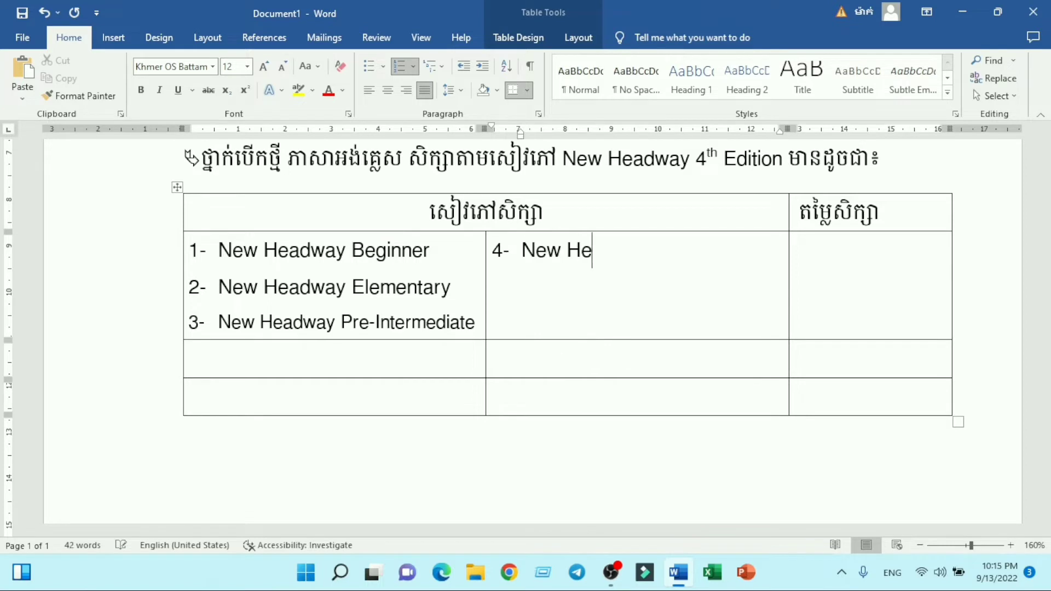
{"action": "type", "text": "adway Intermedia"}
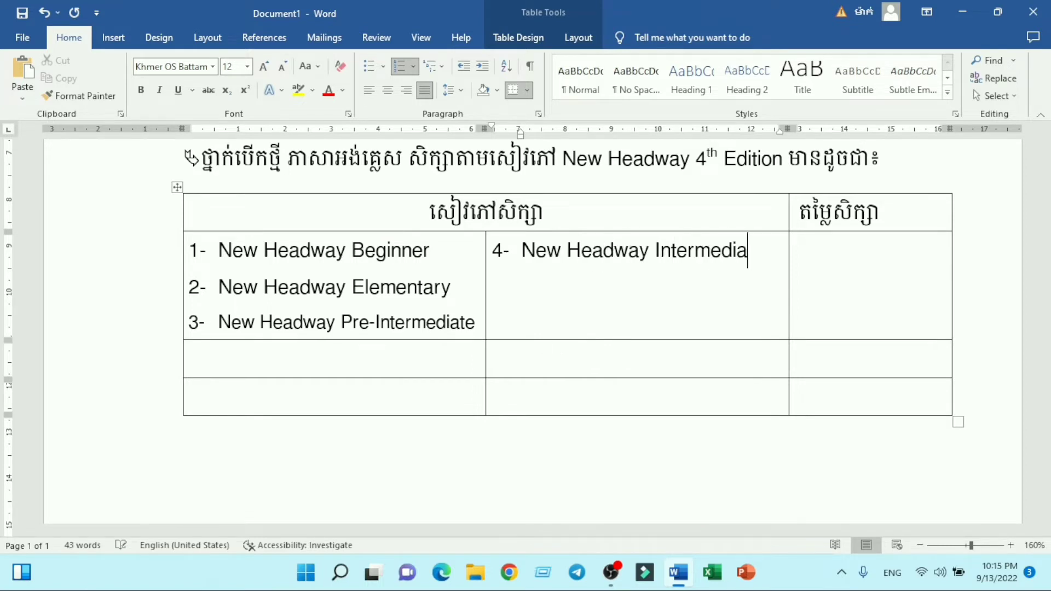
{"action": "type", "text": "te"}
{"action": "key", "text": "Return"}
{"action": "key", "text": "super+space"}
{"action": "type", "text": "ថ្នាក់វេយ្យាក"}
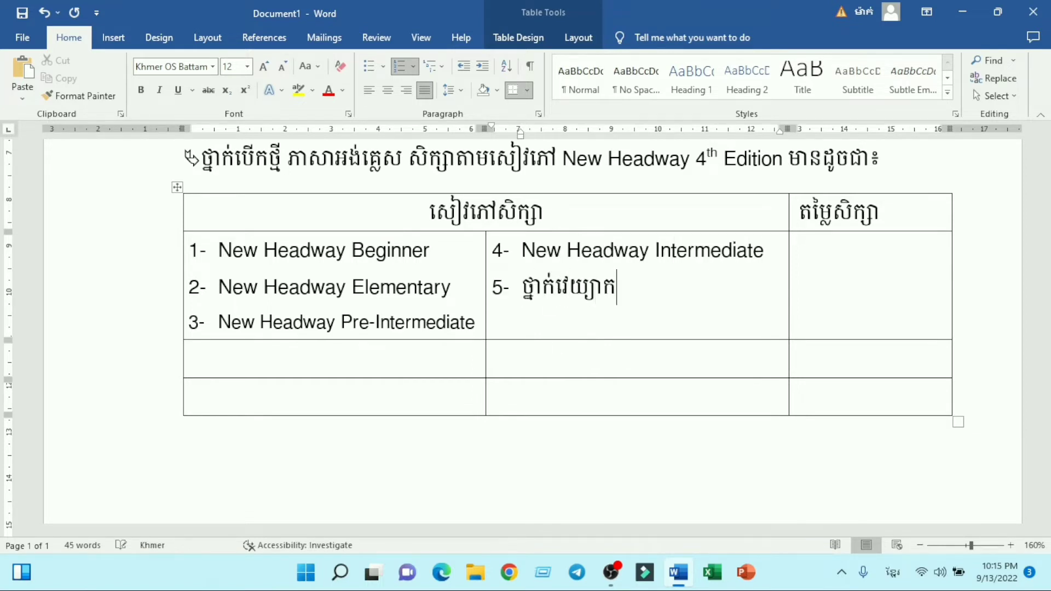
{"action": "type", "text": "រណ៍សុទ្ធ"}
{"action": "key", "text": "Return"}
{"action": "type", "text": "ថ្នាក់សន្ទ"}
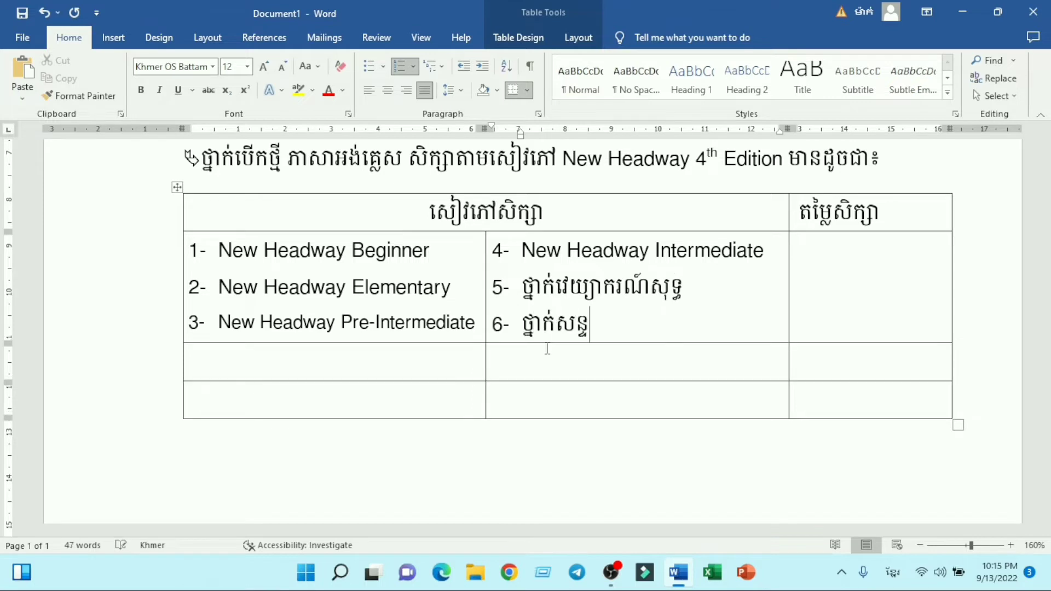
{"action": "type", "text": "នាភាសាអង់គ្លេសសុទ្ធ"}
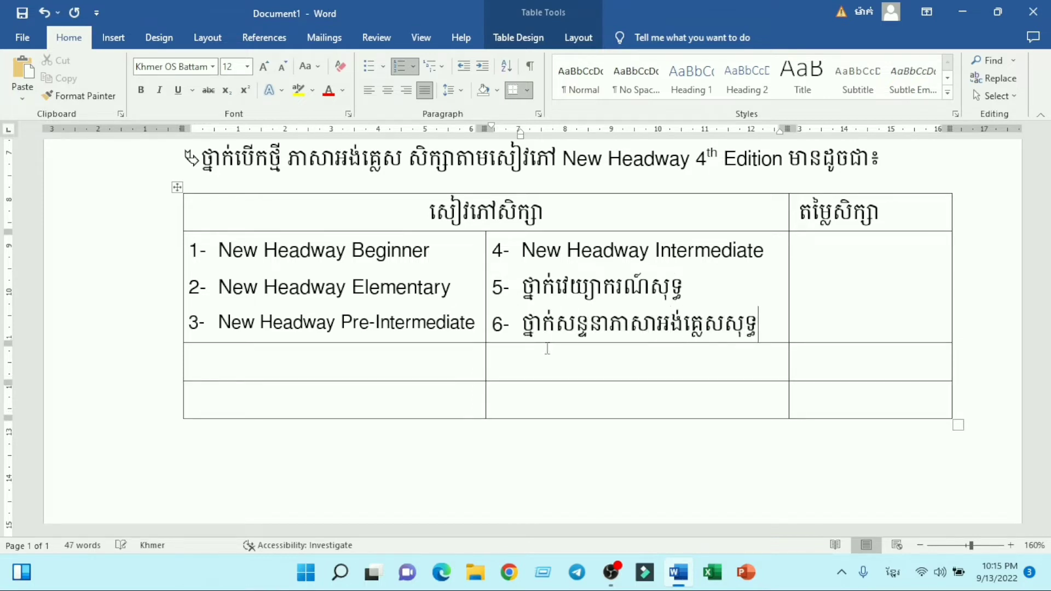
Enter "តាមកម្រិតសិក្សានីមួយៗ" in the second row's cell of the price column.
{"action": "left_click", "coordinate": [803, 279]}
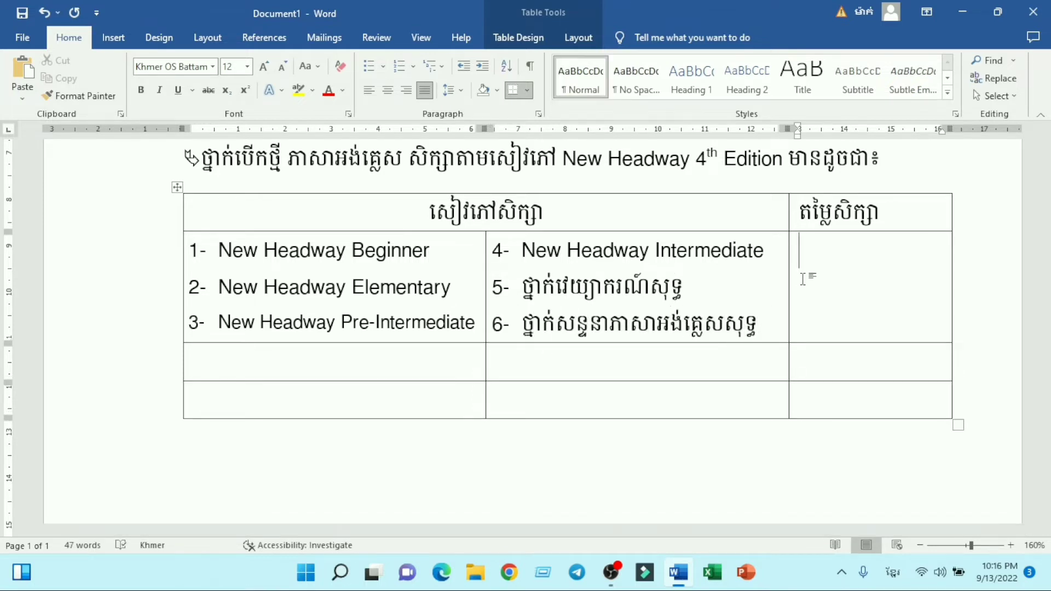
{"action": "type", "text": "តាមកម្រិតសិក្សានីមួយៗ"}
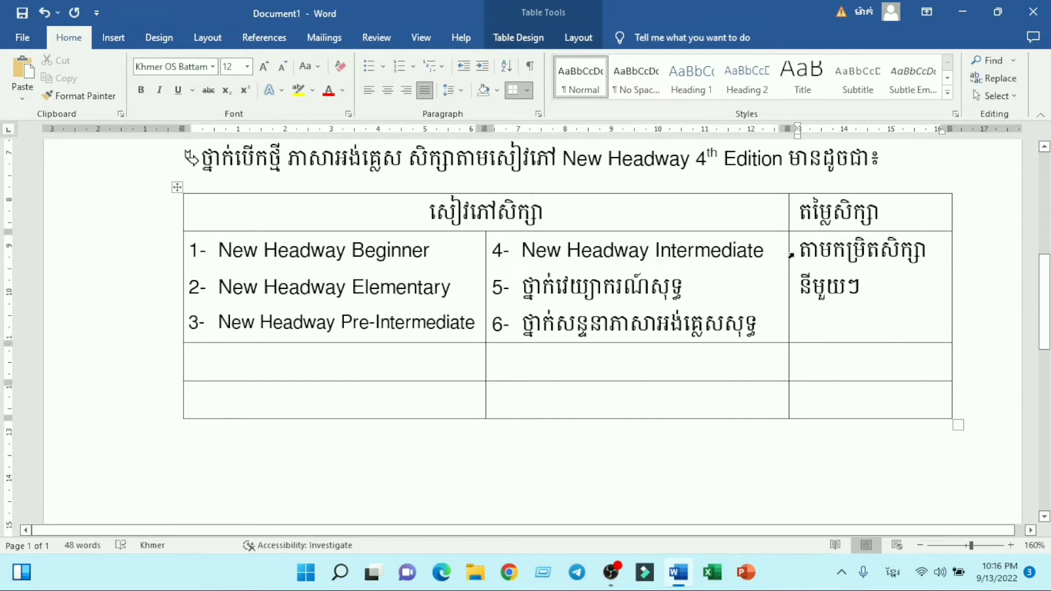
Rotate the price cell's text to read from bottom to top and centre it both ways in the cell.
{"action": "left_click_drag", "start_coordinate": [799, 246], "coordinate": [829, 305]}
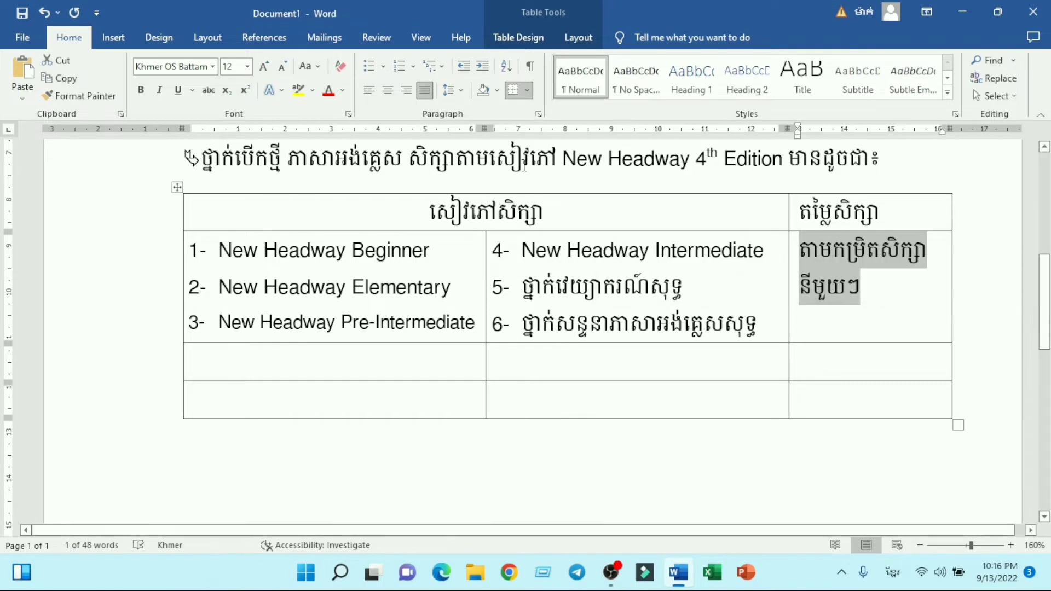
{"action": "left_click", "coordinate": [586, 30]}
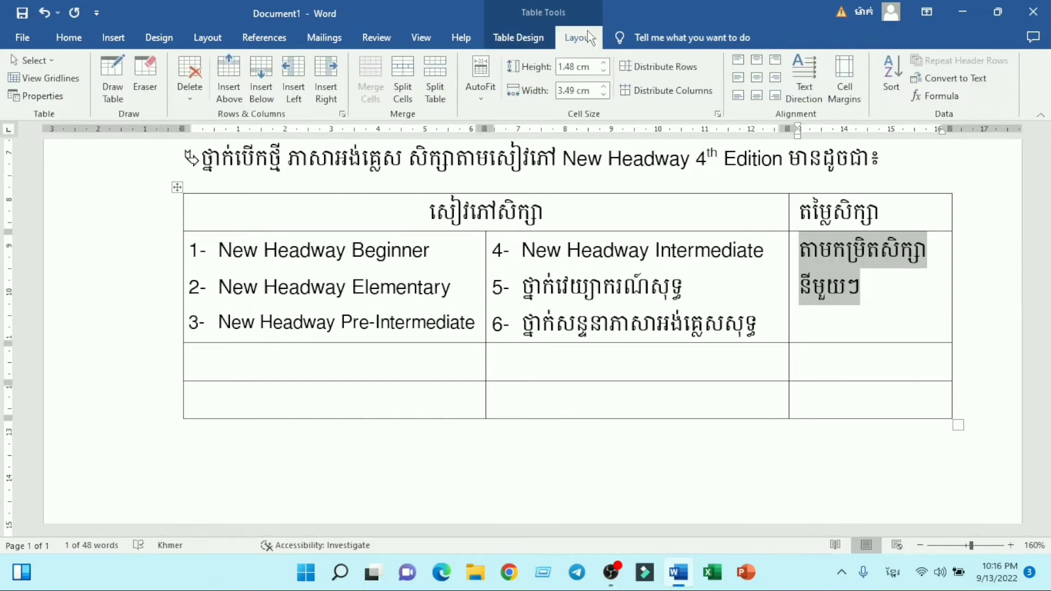
{"action": "left_click", "coordinate": [816, 89]}
{"action": "left_click", "coordinate": [816, 97]}
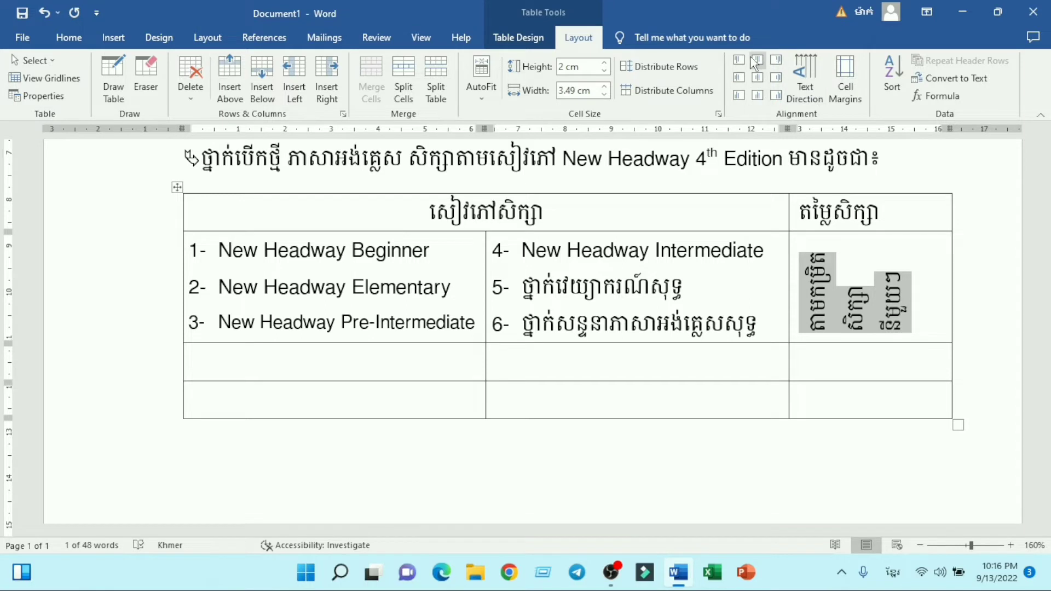
{"action": "left_click", "coordinate": [757, 79]}
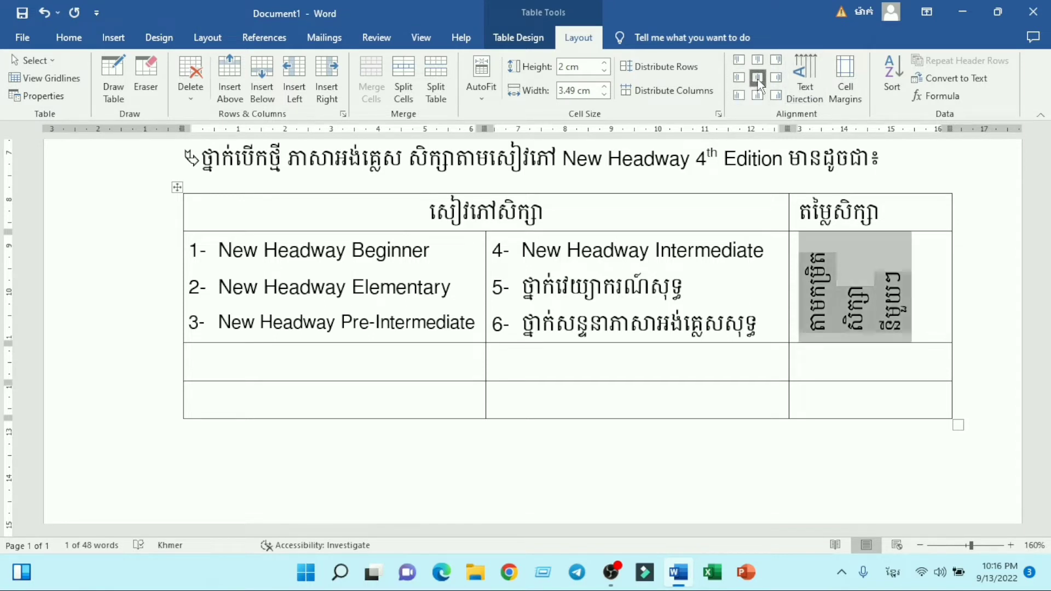
{"action": "left_click", "coordinate": [861, 301]}
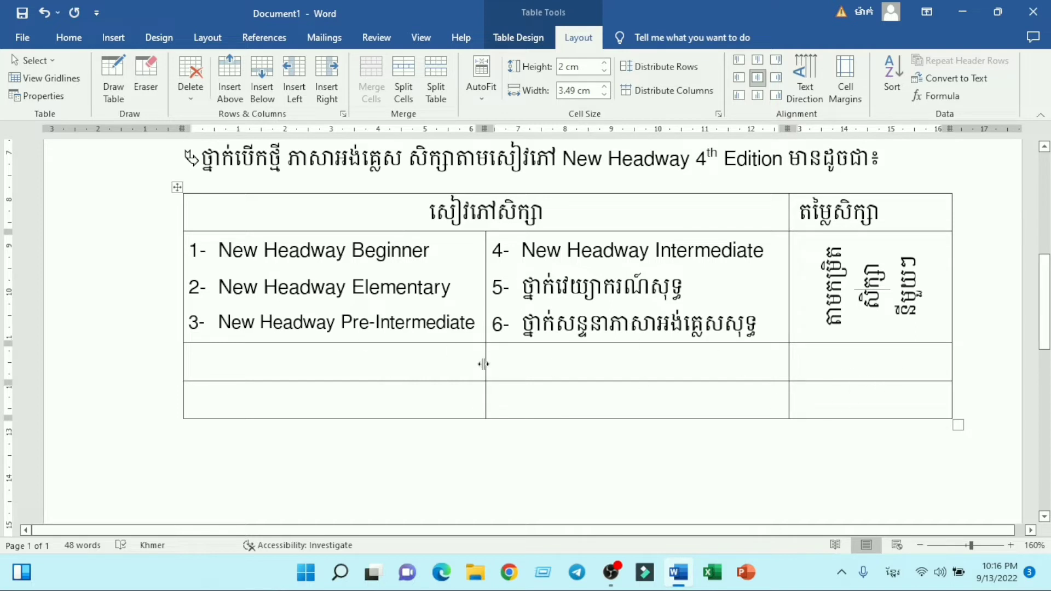
Add both diagonal borders to every cell in the table's last two rows, forming an X in each cell.
{"action": "left_click_drag", "start_coordinate": [405, 364], "coordinate": [829, 397]}
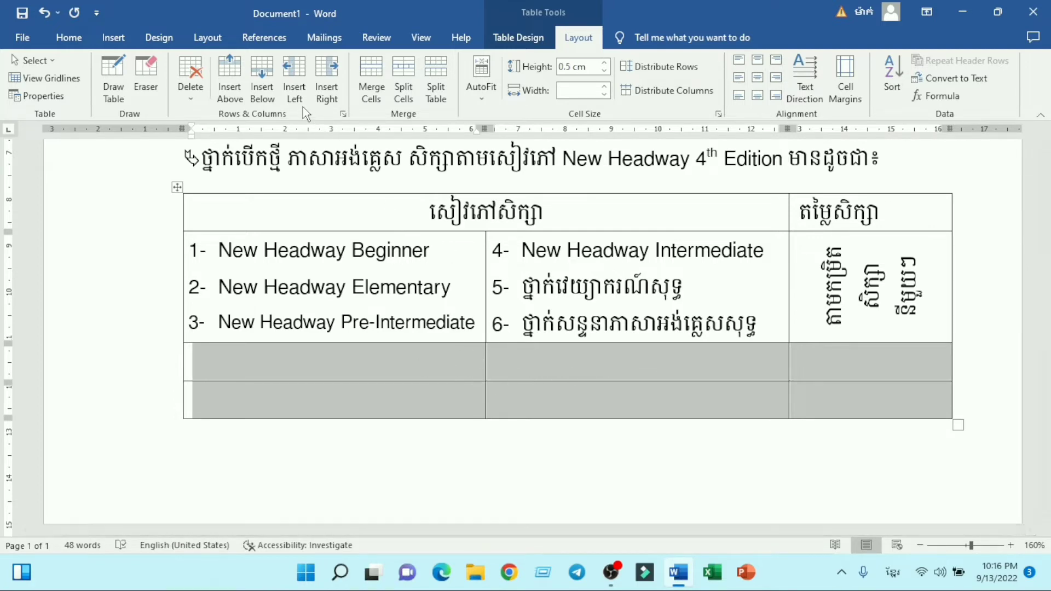
{"action": "left_click", "coordinate": [531, 41]}
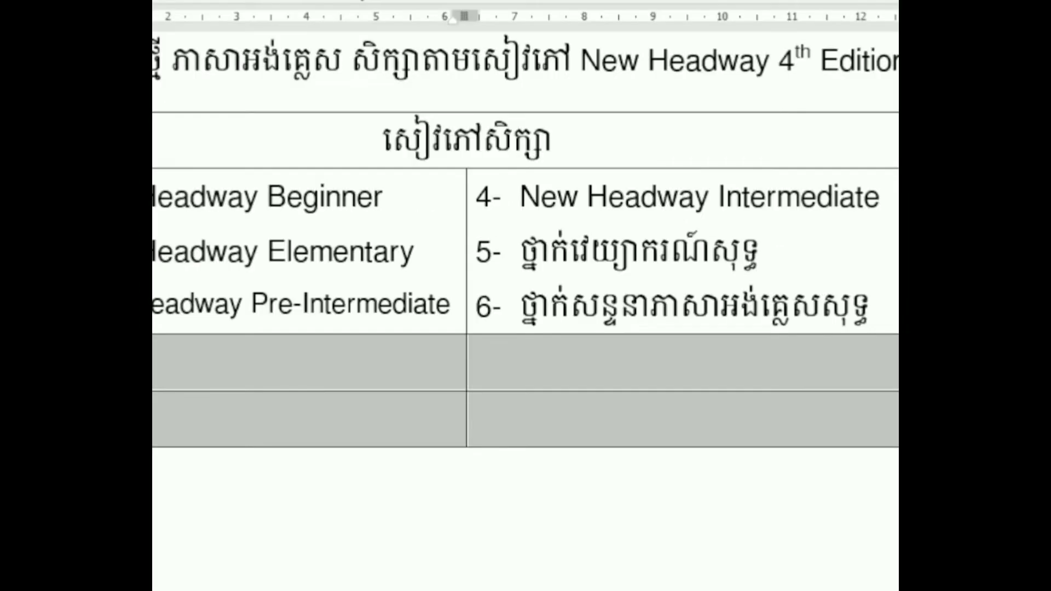
{"action": "left_click", "coordinate": [665, 143]}
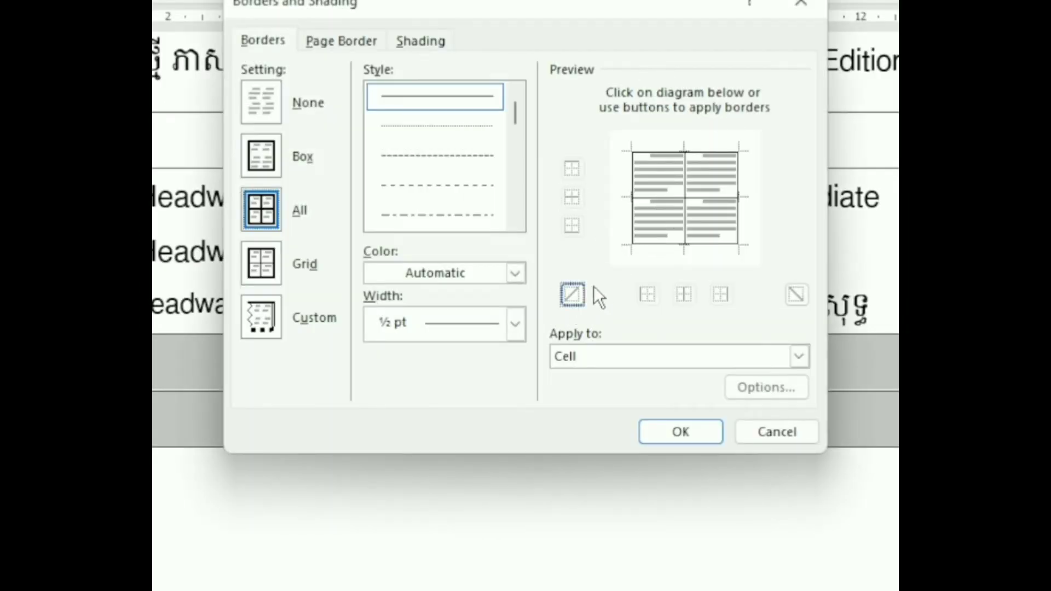
{"action": "left_click", "coordinate": [574, 297]}
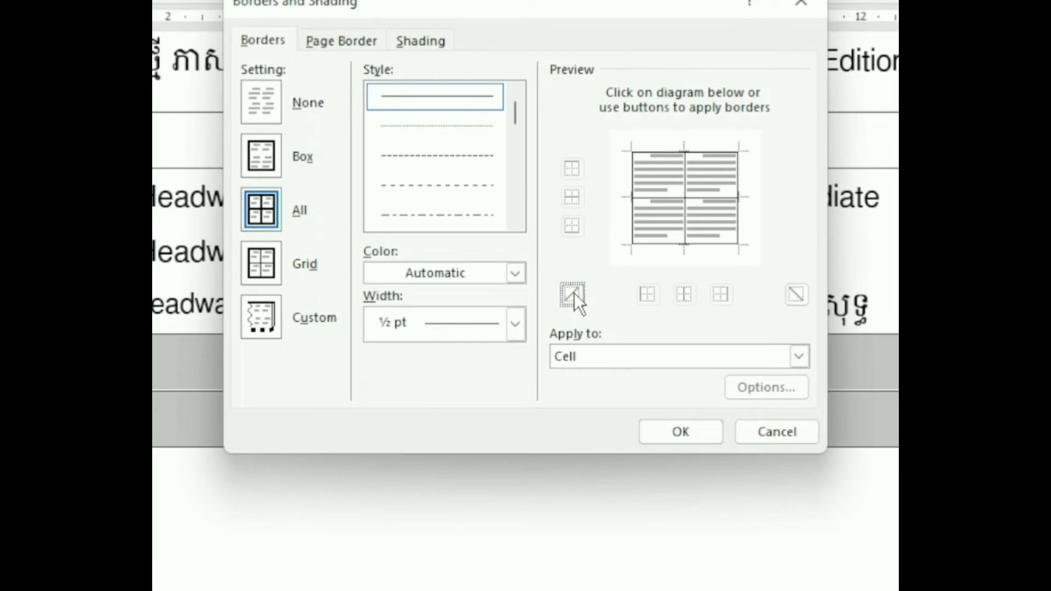
{"action": "left_click", "coordinate": [799, 294]}
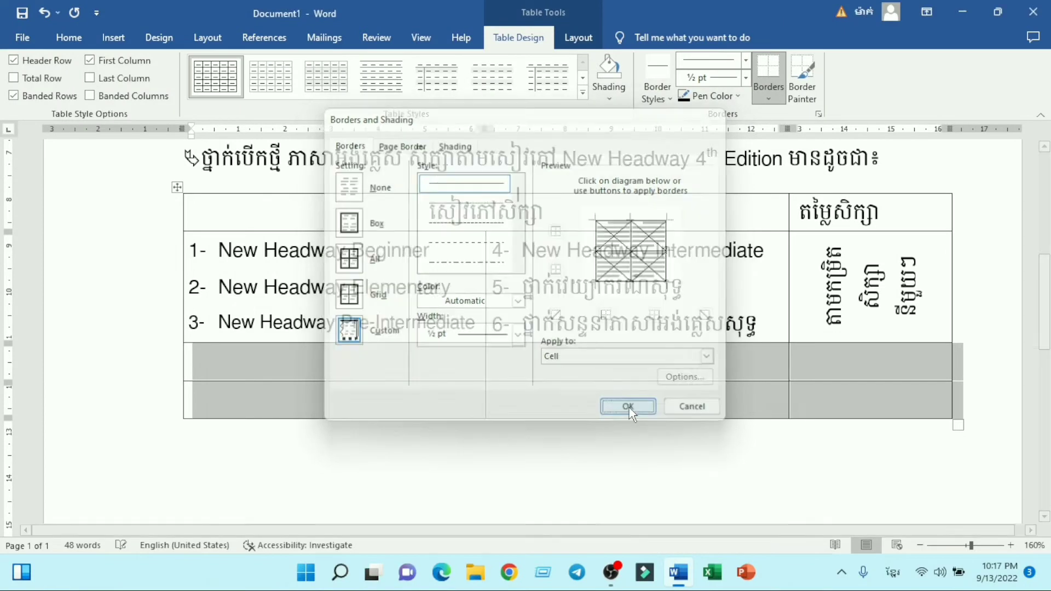
{"action": "left_click", "coordinate": [678, 431]}
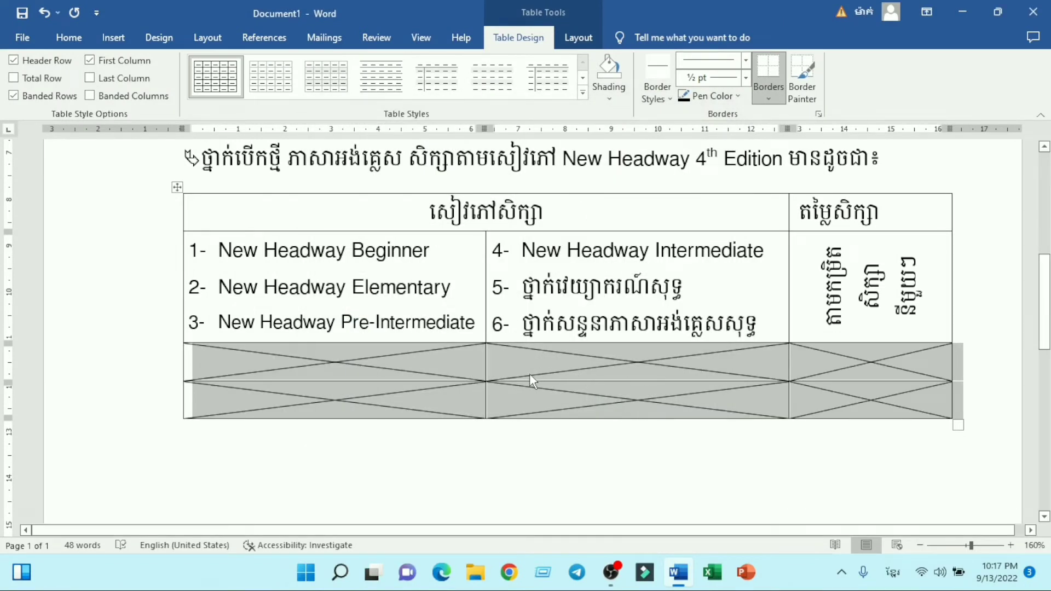
{"action": "left_click", "coordinate": [540, 363]}
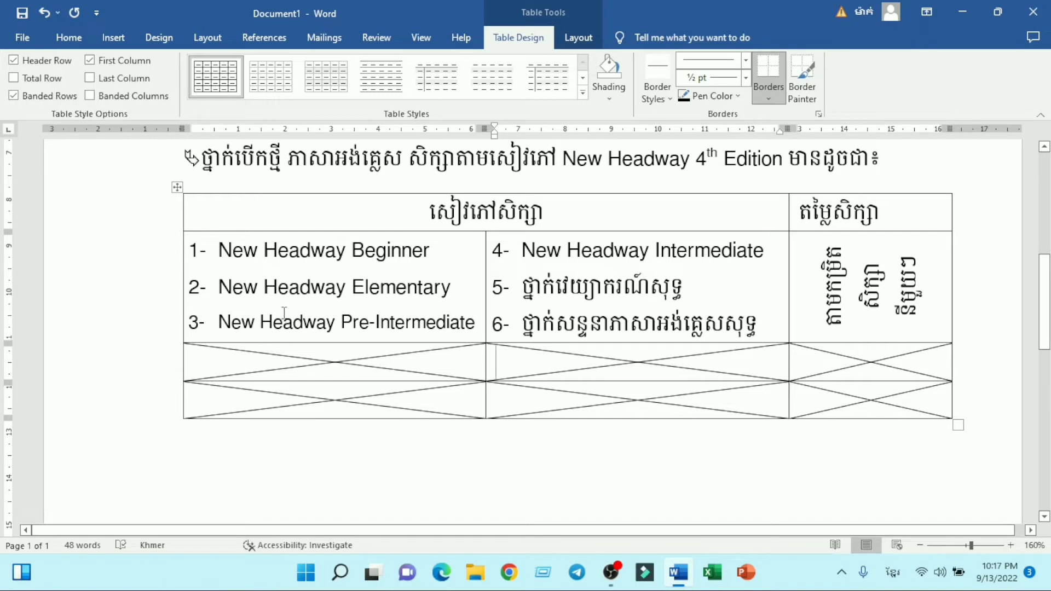
Shade the table's header row with the theme's green accent color.
{"action": "left_click_drag", "start_coordinate": [340, 217], "coordinate": [562, 213]}
{"action": "left_click", "coordinate": [593, 214]}
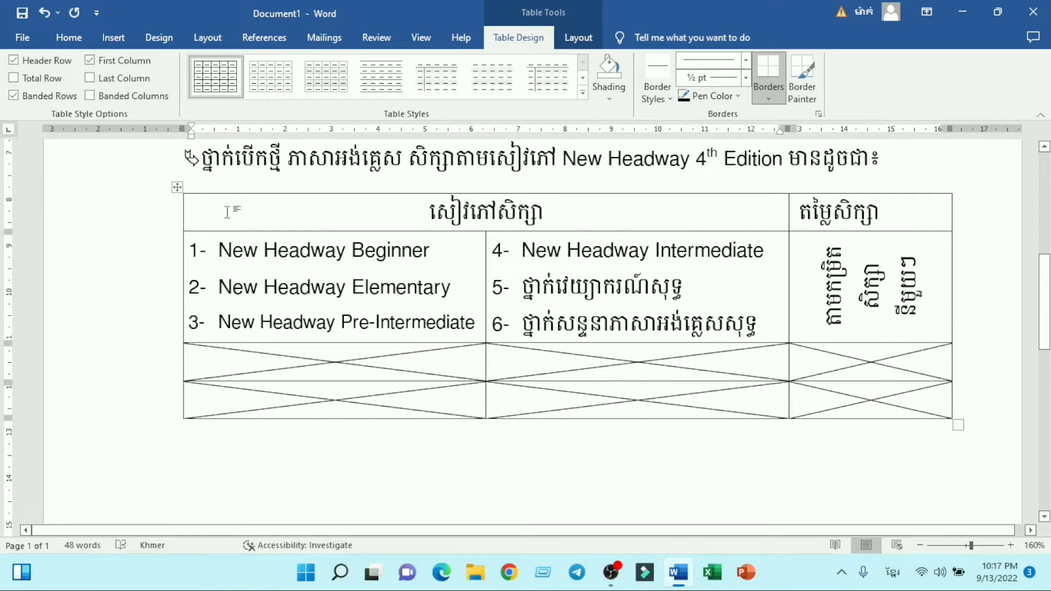
{"action": "left_click_drag", "start_coordinate": [315, 213], "coordinate": [887, 214]}
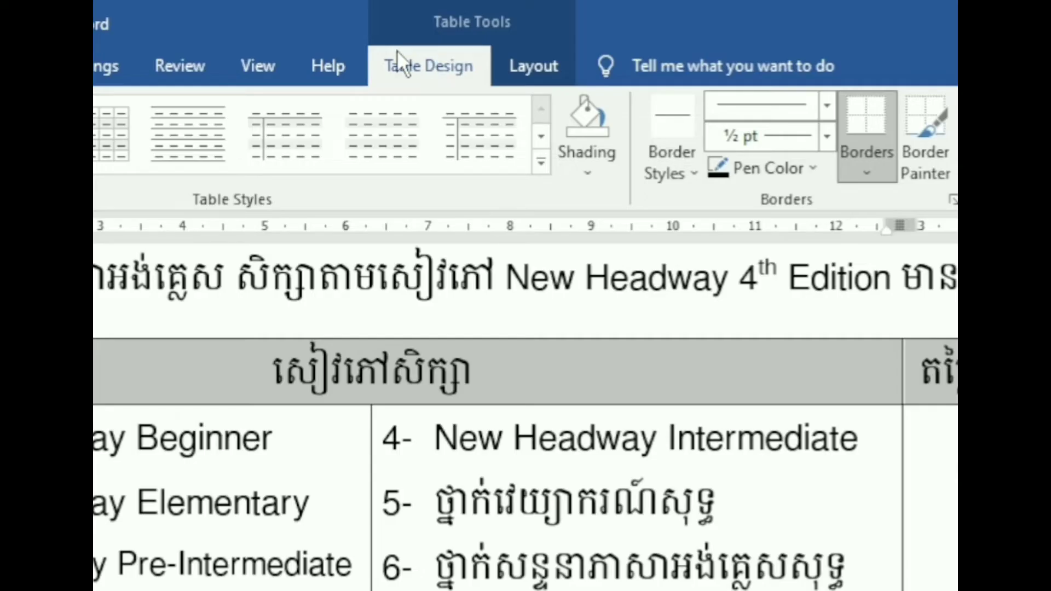
{"action": "left_click", "coordinate": [587, 169]}
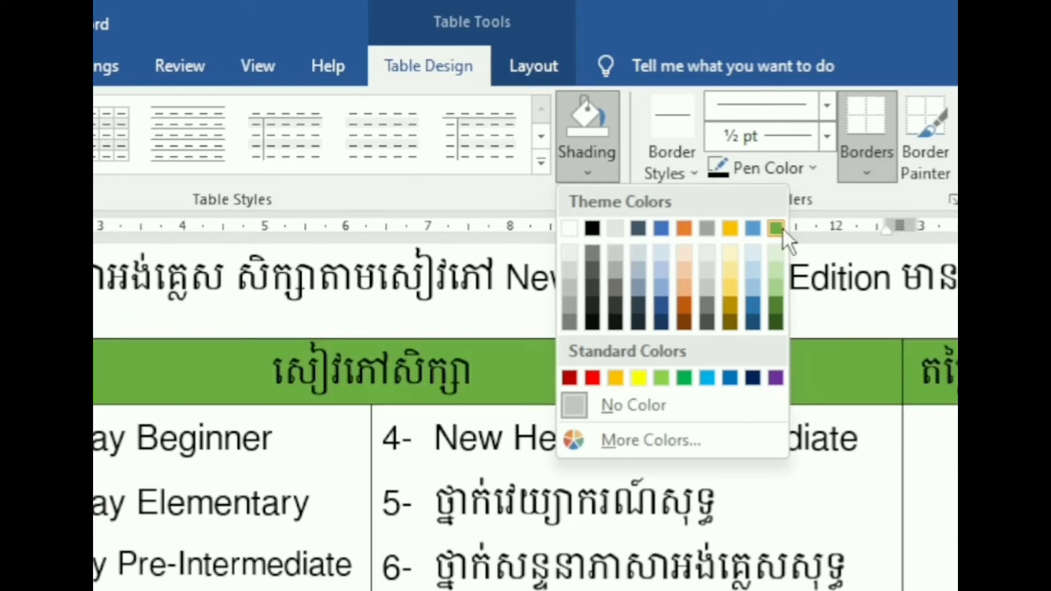
{"action": "left_click", "coordinate": [783, 228]}
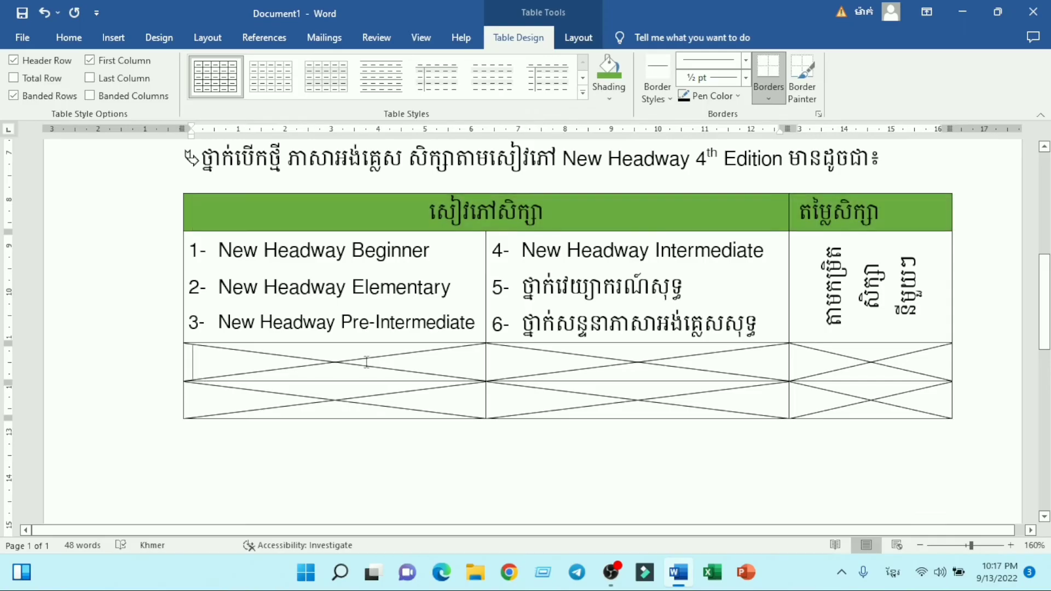
Shade the two crossed-out rows at the end of the table in standard yellow.
{"action": "mouse_move", "coordinate": [367, 362]}
{"action": "left_mouse_down"}
{"action": "mouse_move", "coordinate": [553, 362]}
{"action": "mouse_move", "coordinate": [683, 386]}
{"action": "mouse_move", "coordinate": [808, 390]}
{"action": "left_mouse_up"}
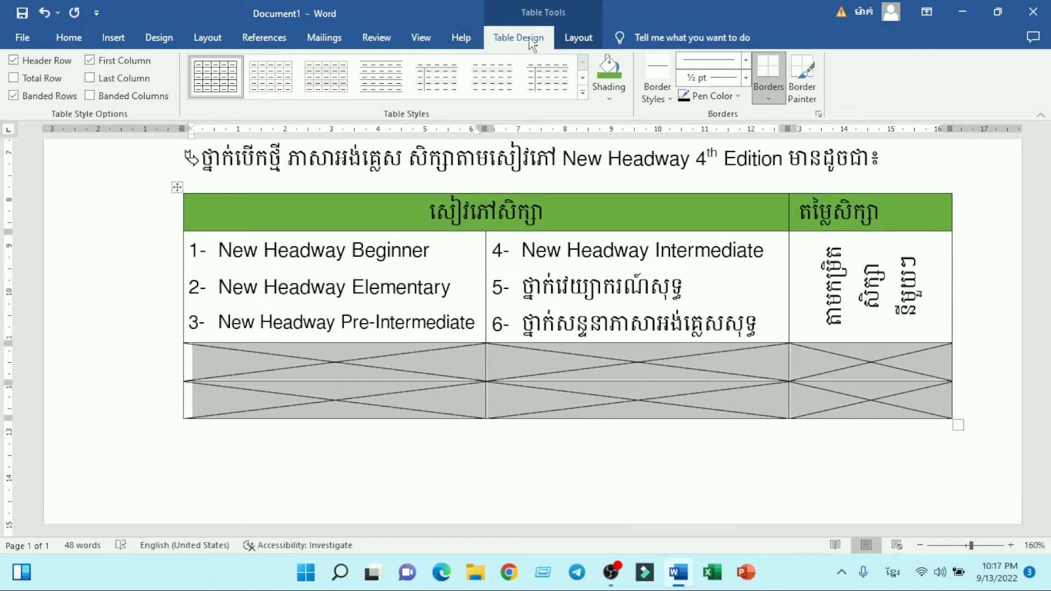
{"action": "left_click", "coordinate": [610, 100]}
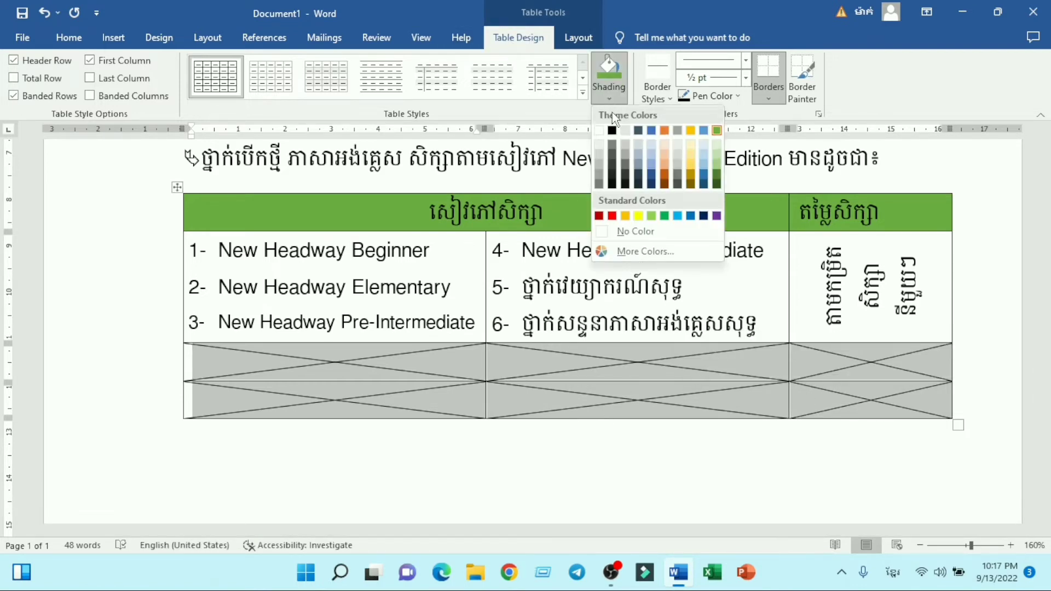
{"action": "left_click", "coordinate": [641, 218]}
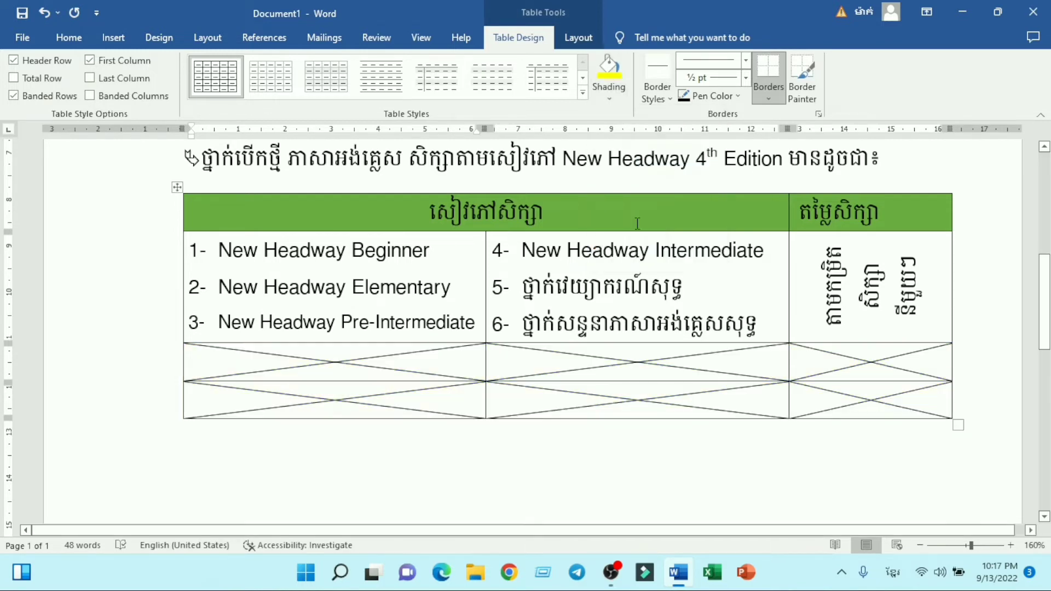
{"action": "left_click", "coordinate": [583, 350]}
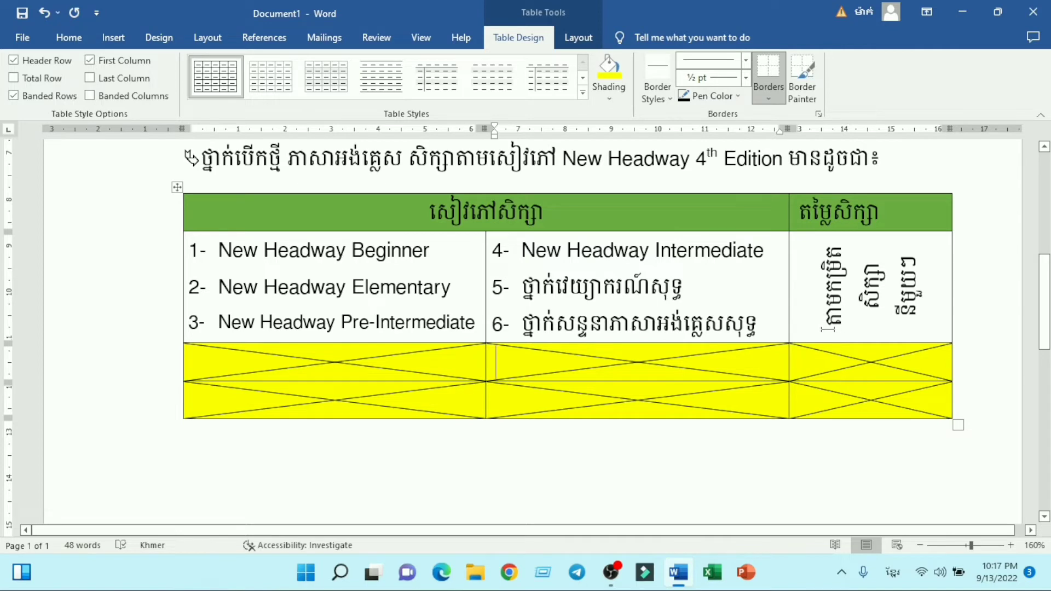
Shade the price cell containing the rotated text in standard light blue.
{"action": "left_click_drag", "start_coordinate": [828, 331], "coordinate": [912, 247]}
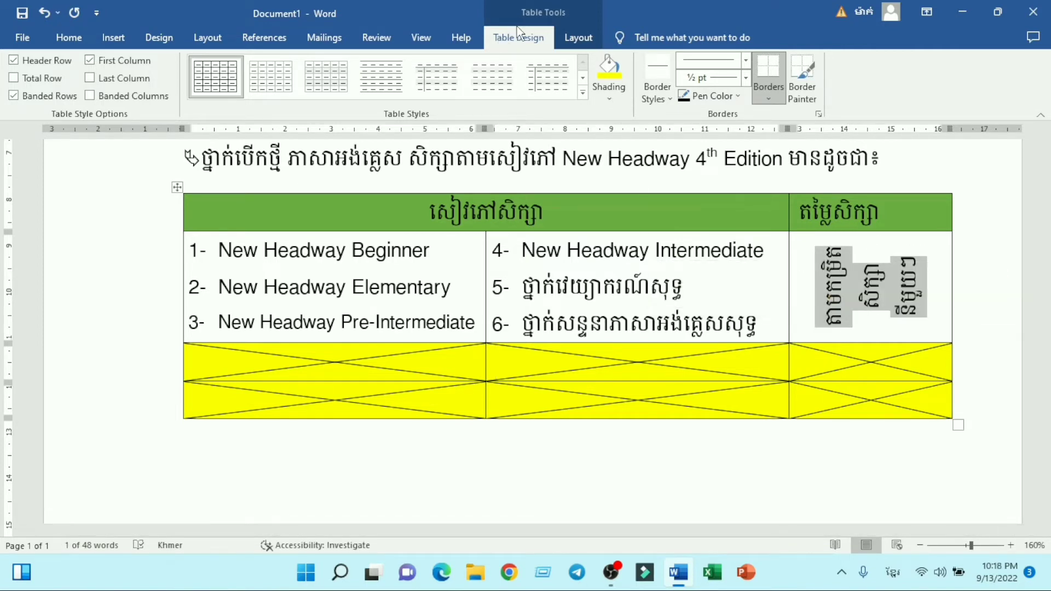
{"action": "left_click", "coordinate": [611, 91]}
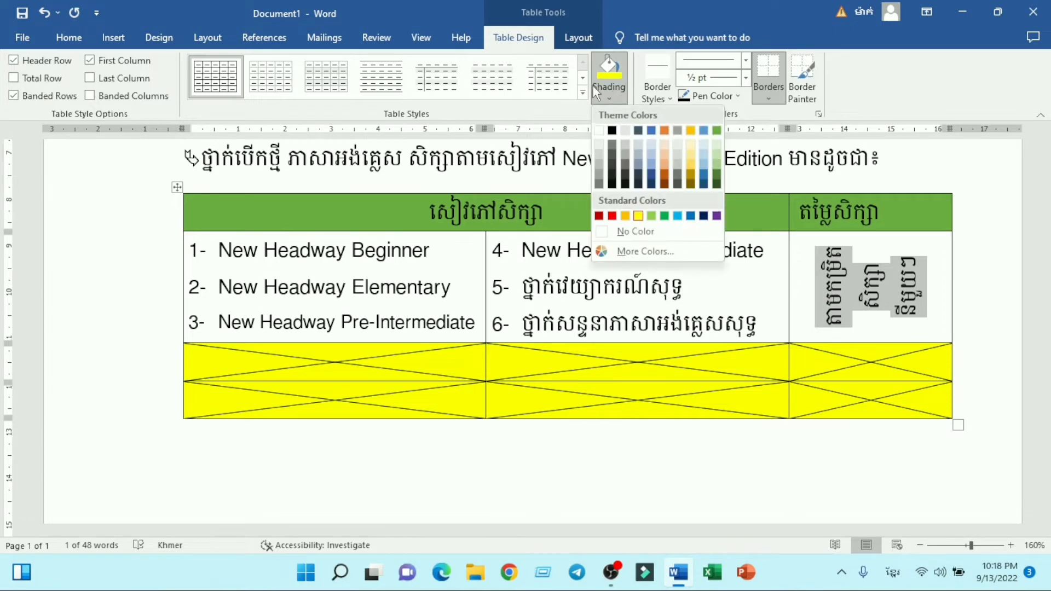
{"action": "left_click", "coordinate": [678, 216]}
{"action": "left_click", "coordinate": [803, 279]}
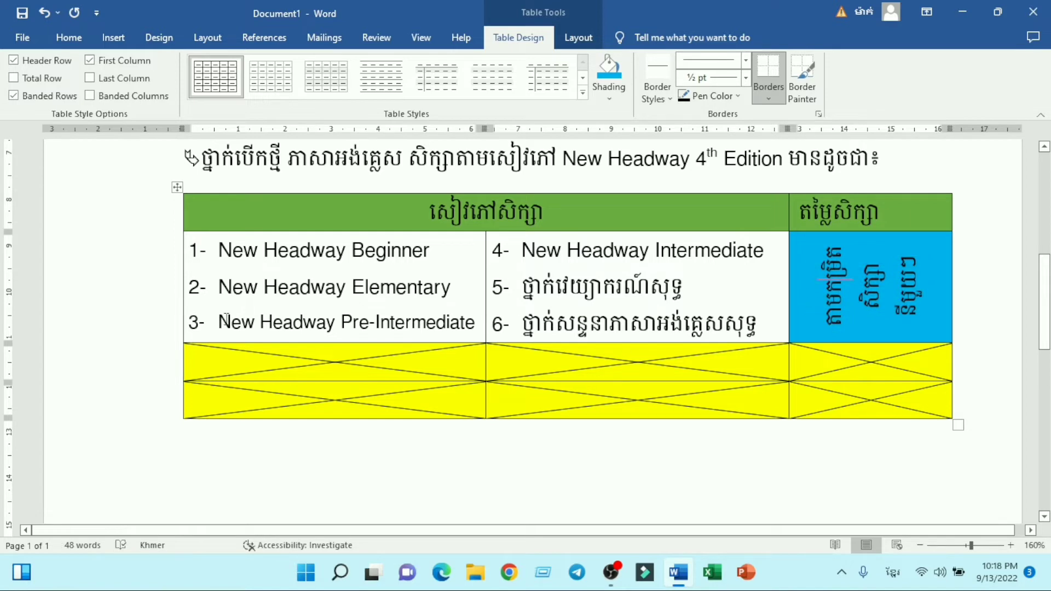
Set the font color of the New Headway Beginner, Elementary and Pre-Intermediate list items to dark red.
{"action": "left_click_drag", "start_coordinate": [217, 245], "coordinate": [437, 311]}
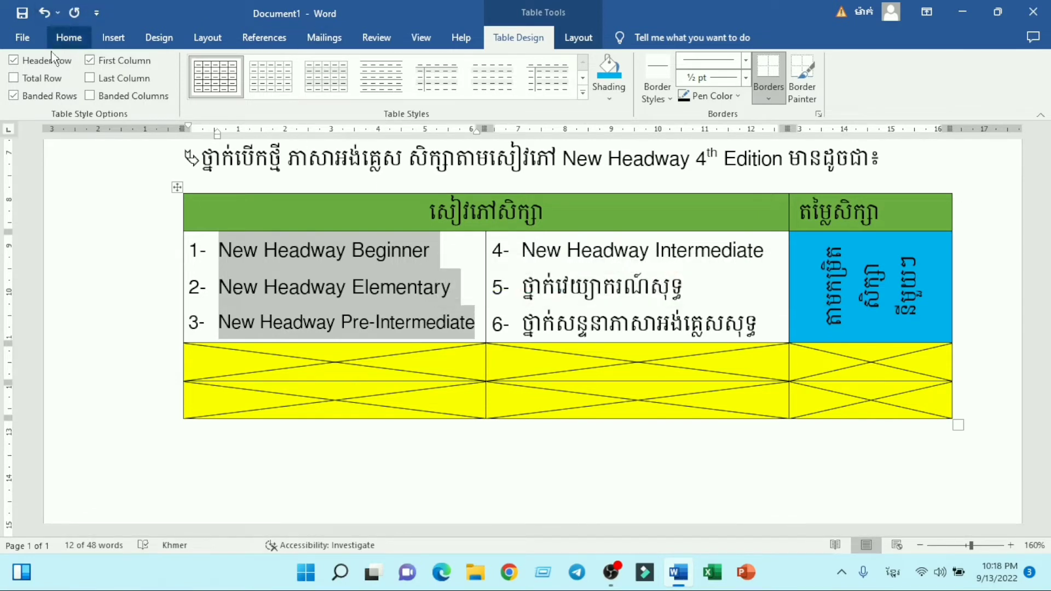
{"action": "left_click", "coordinate": [67, 37]}
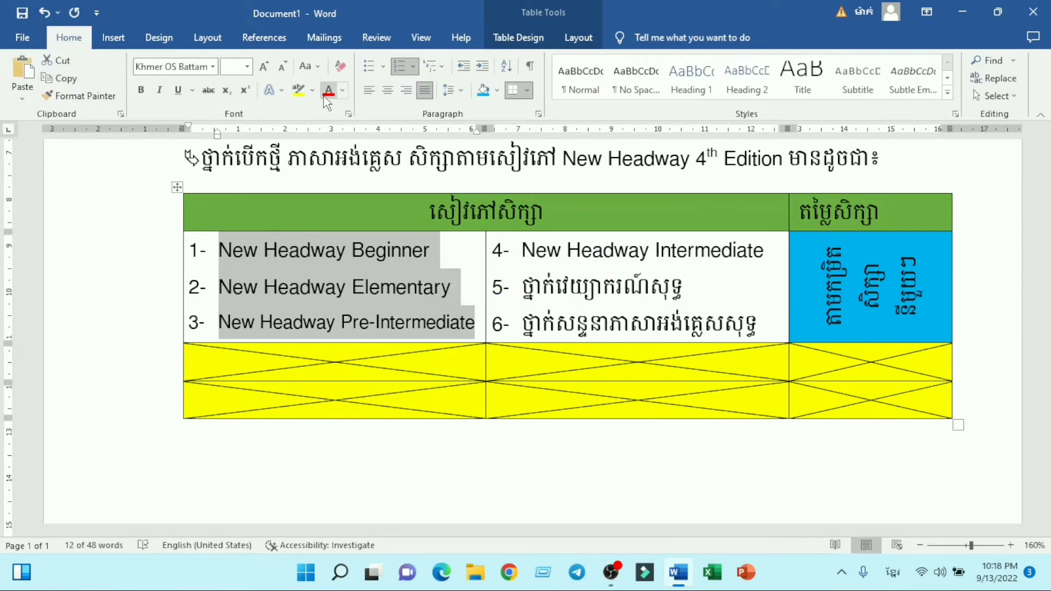
{"action": "left_click", "coordinate": [342, 91]}
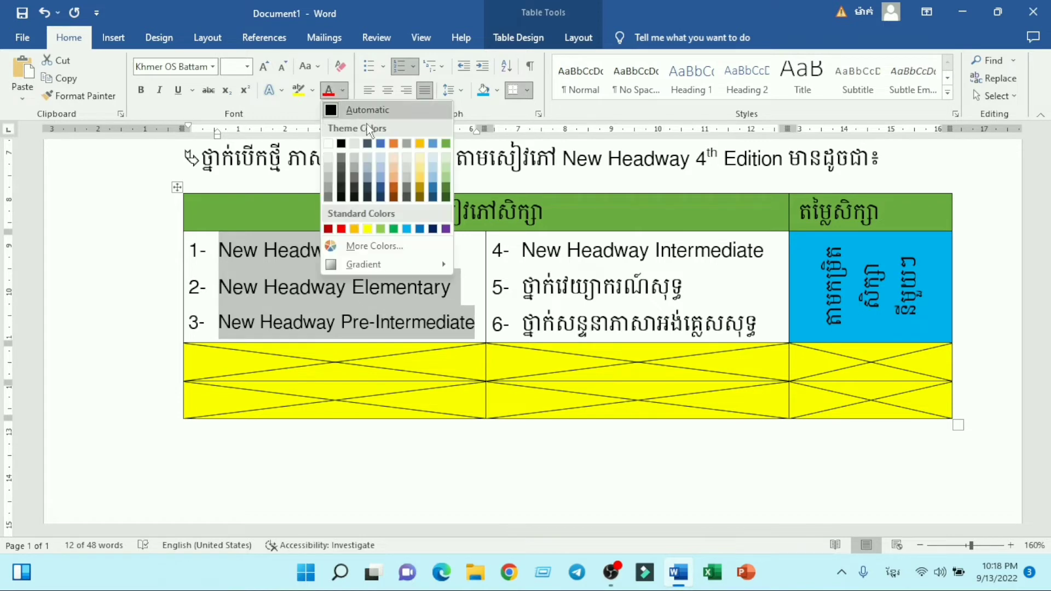
{"action": "left_click", "coordinate": [328, 229]}
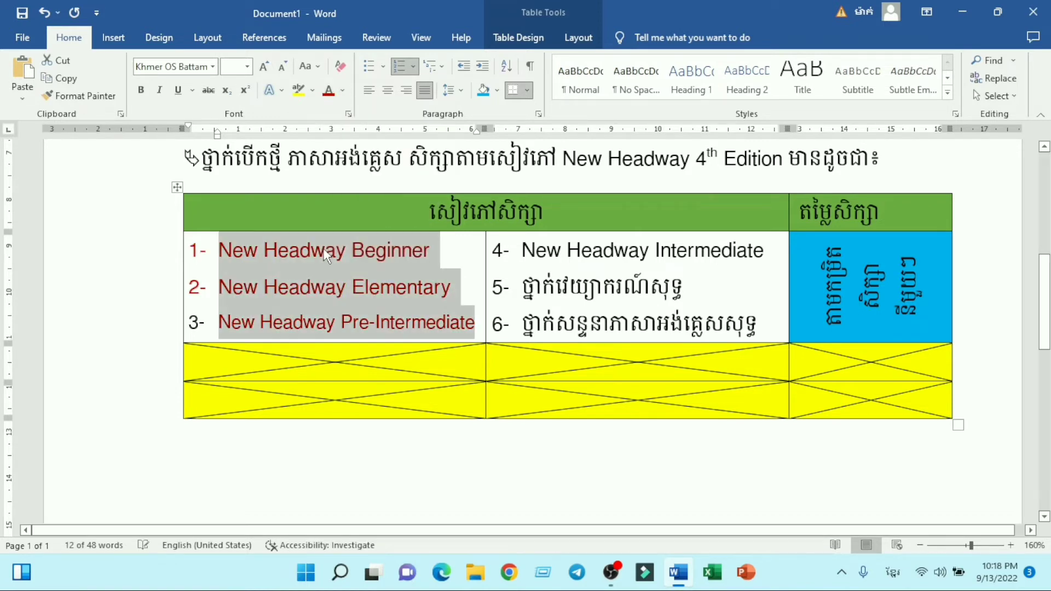
{"action": "left_click", "coordinate": [345, 284]}
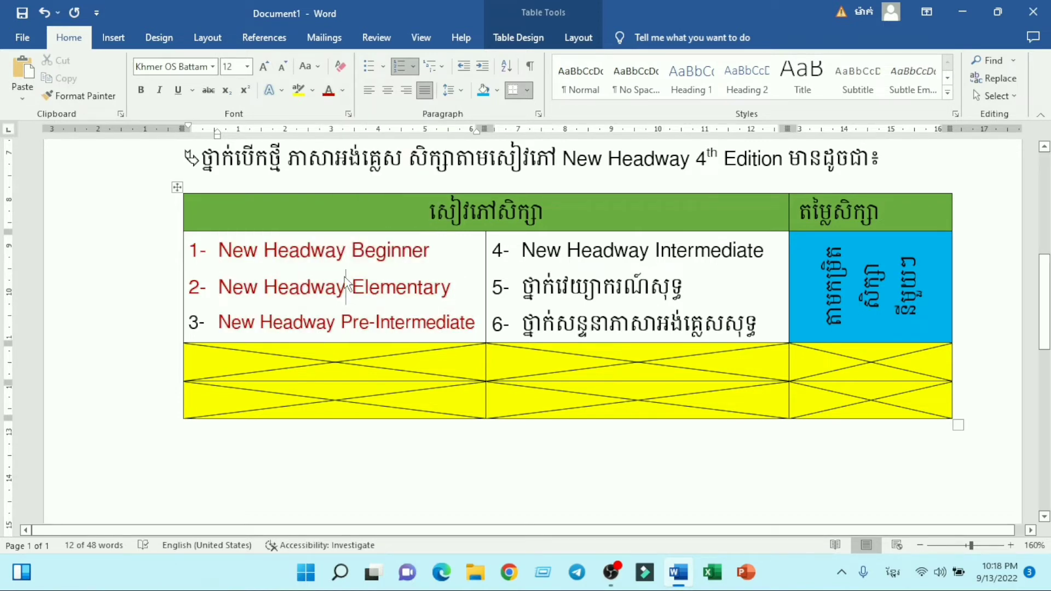
Set the font color of list items 4 to 6 and the remaining black list numbers to dark red.
{"action": "left_click", "coordinate": [504, 251]}
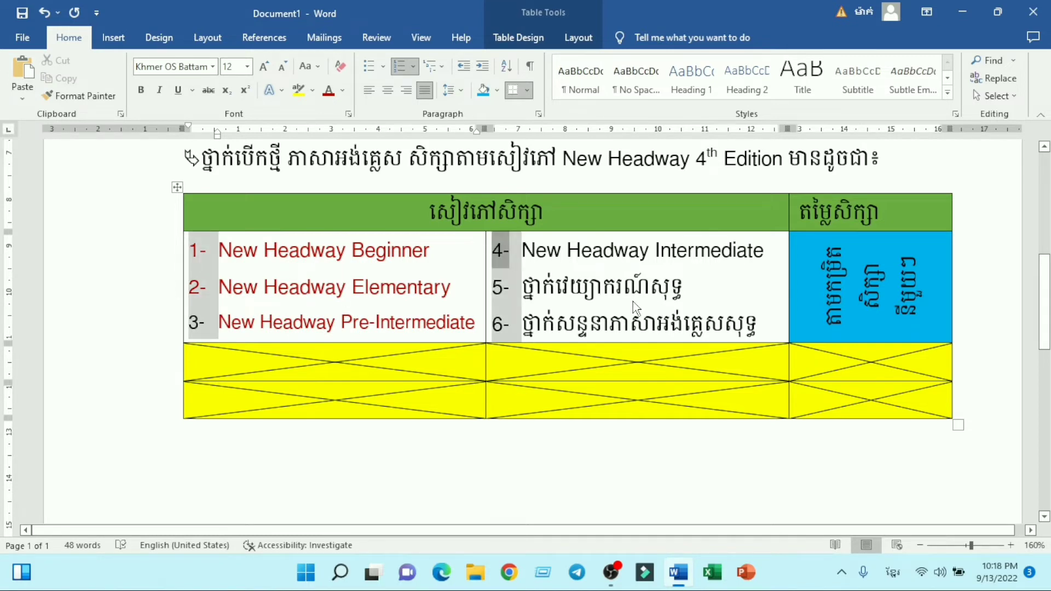
{"action": "mouse_move", "coordinate": [530, 250]}
{"action": "left_mouse_down"}
{"action": "mouse_move", "coordinate": [602, 288]}
{"action": "mouse_move", "coordinate": [760, 326]}
{"action": "left_mouse_up"}
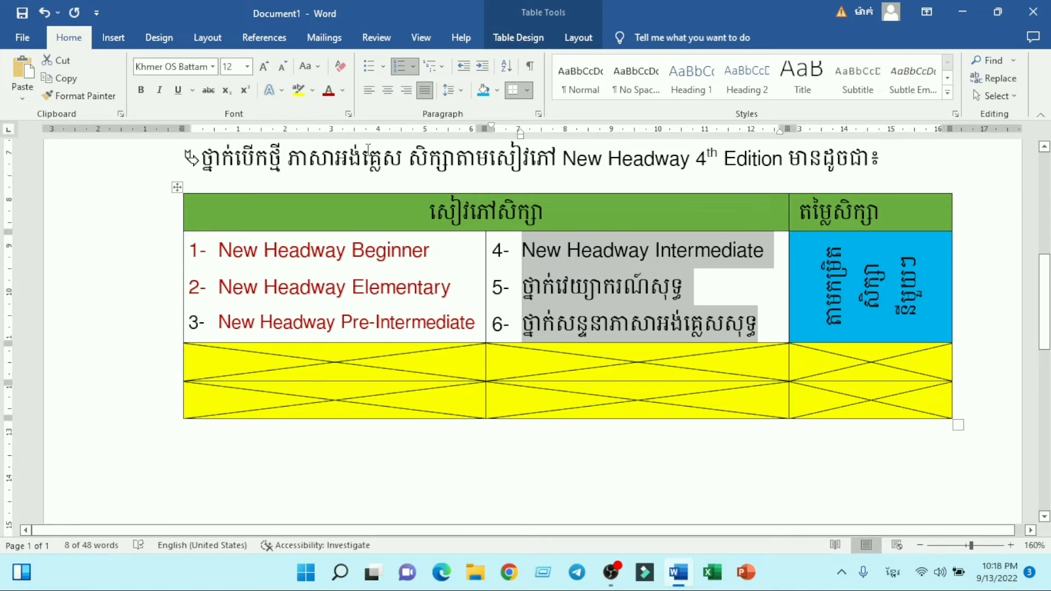
{"action": "left_click", "coordinate": [344, 93]}
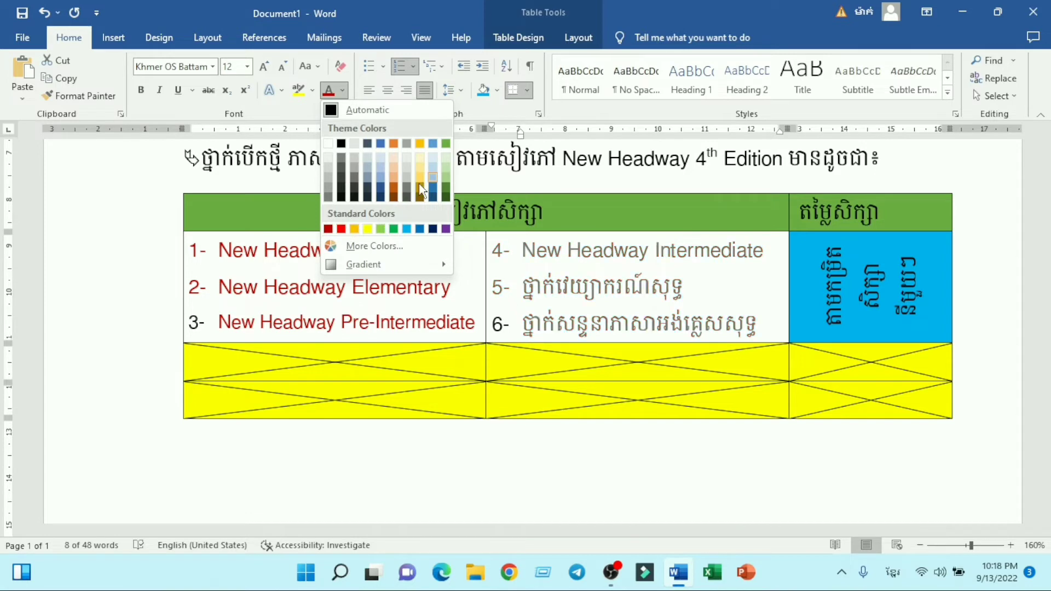
{"action": "left_click", "coordinate": [329, 230]}
{"action": "left_click", "coordinate": [499, 316]}
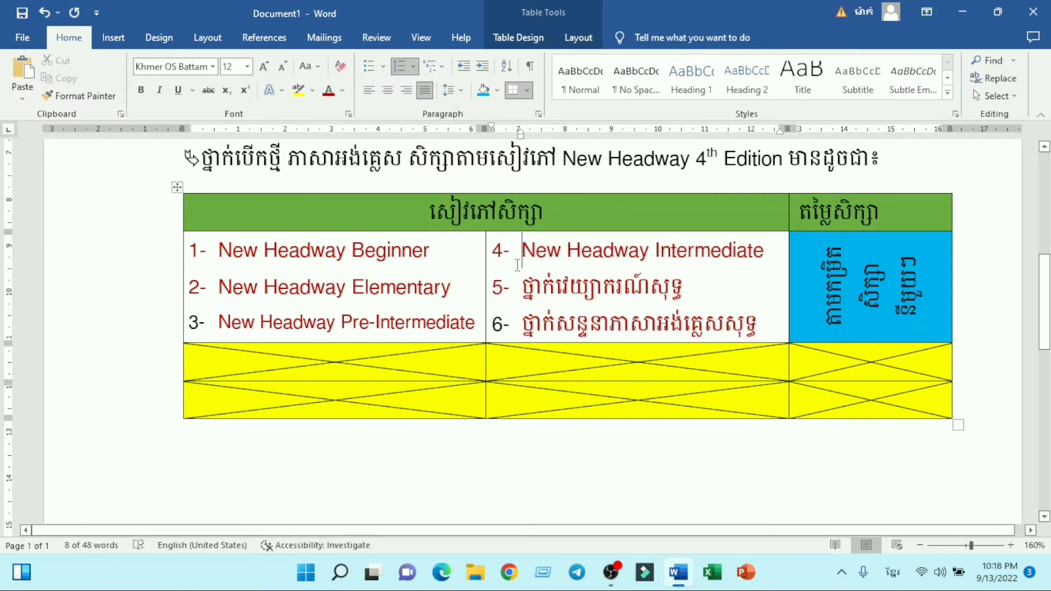
{"action": "left_click", "coordinate": [500, 325]}
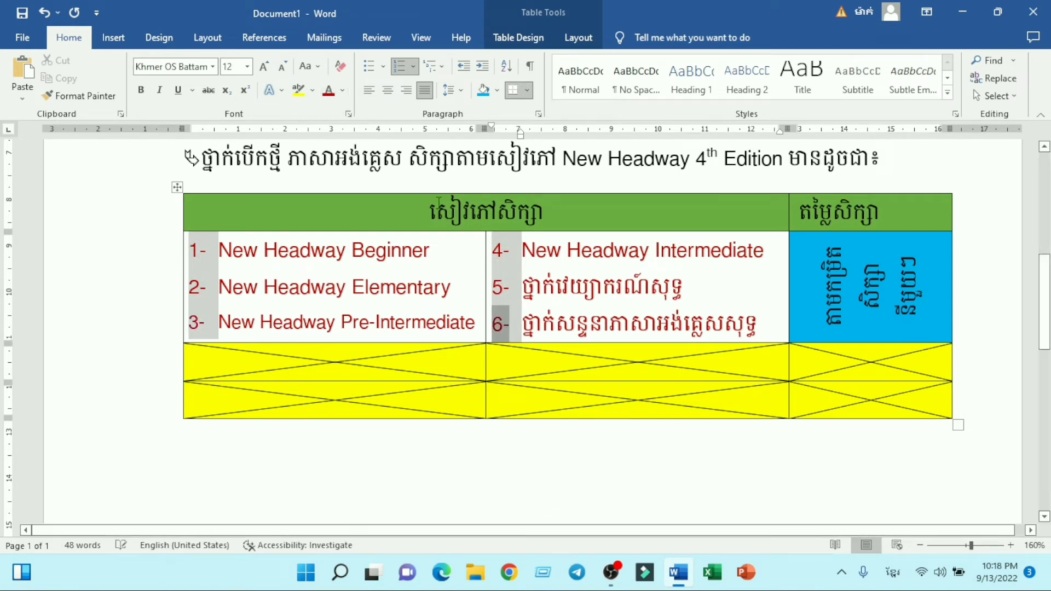
Make the Khmer school name at the start of the introductory paragraph bold.
{"action": "left_click", "coordinate": [572, 267]}
{"action": "scroll", "coordinate": [539, 307], "scroll_direction": "up", "scroll_amount": 1}
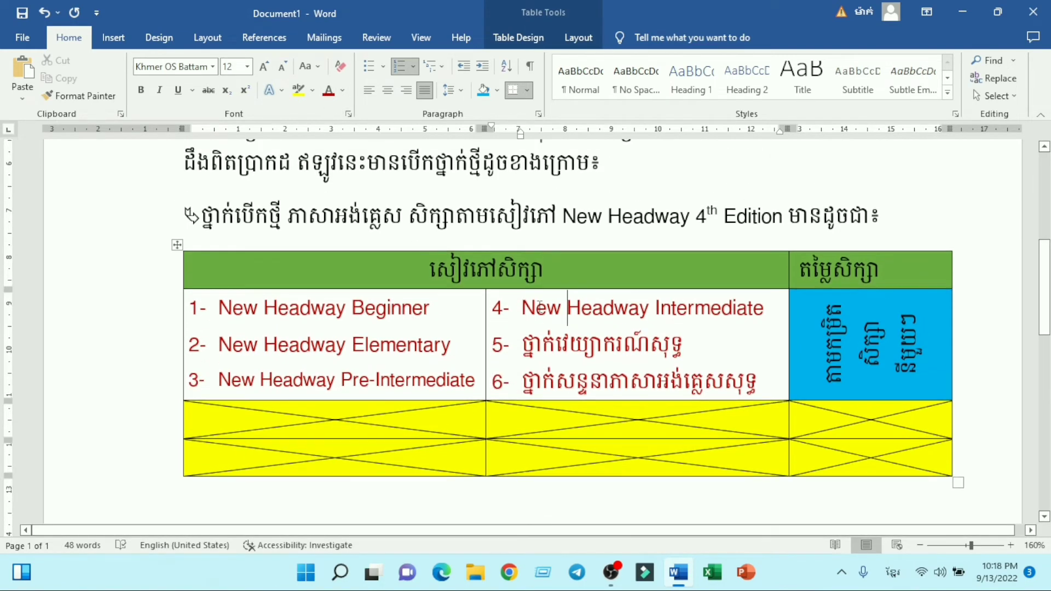
{"action": "scroll", "coordinate": [539, 306], "scroll_direction": "down", "scroll_amount": 1}
{"action": "scroll", "coordinate": [539, 306], "scroll_direction": "up", "scroll_amount": 4}
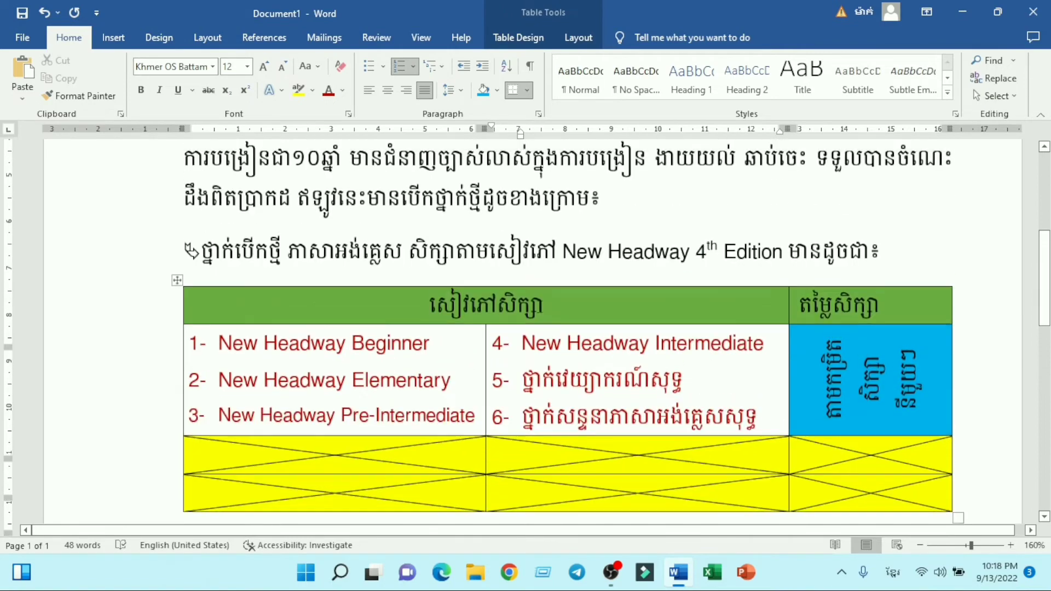
{"action": "scroll", "coordinate": [328, 246], "scroll_direction": "up", "scroll_amount": 3}
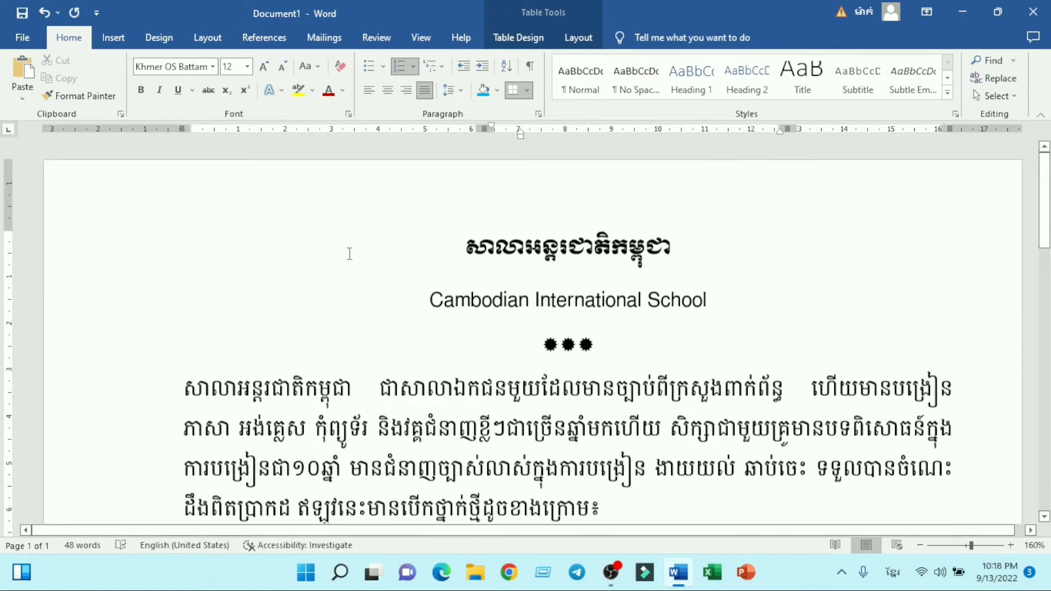
{"action": "scroll", "coordinate": [350, 255], "scroll_direction": "down", "scroll_amount": 2}
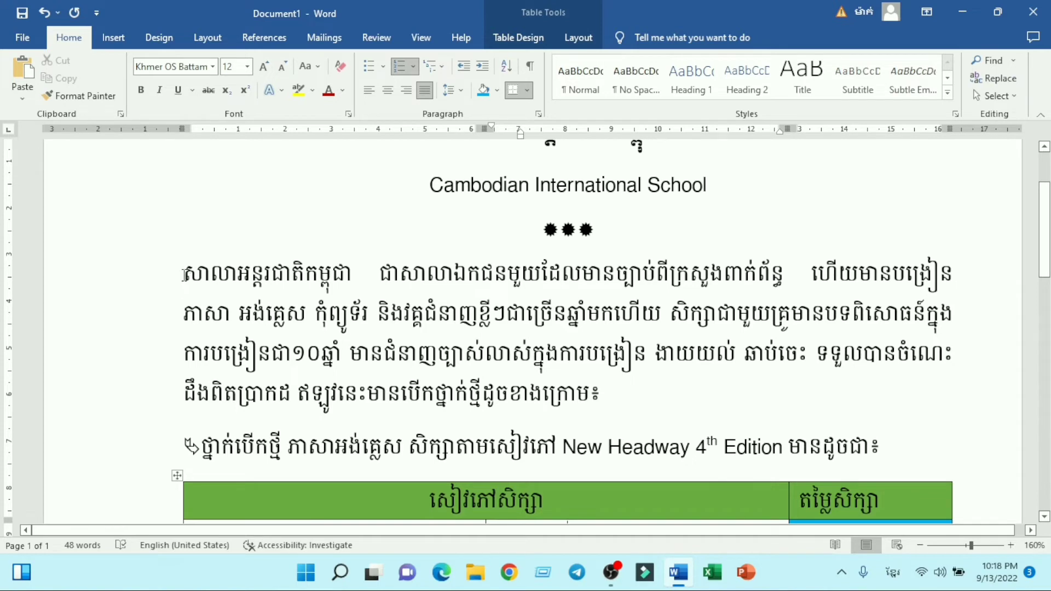
{"action": "left_click_drag", "start_coordinate": [185, 275], "coordinate": [379, 276]}
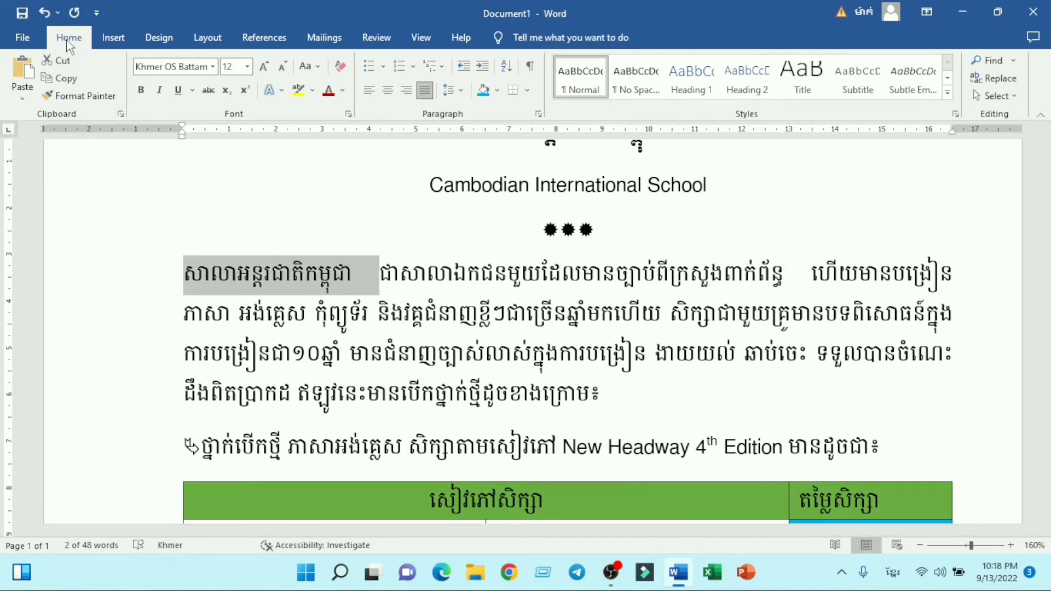
{"action": "left_click", "coordinate": [141, 90]}
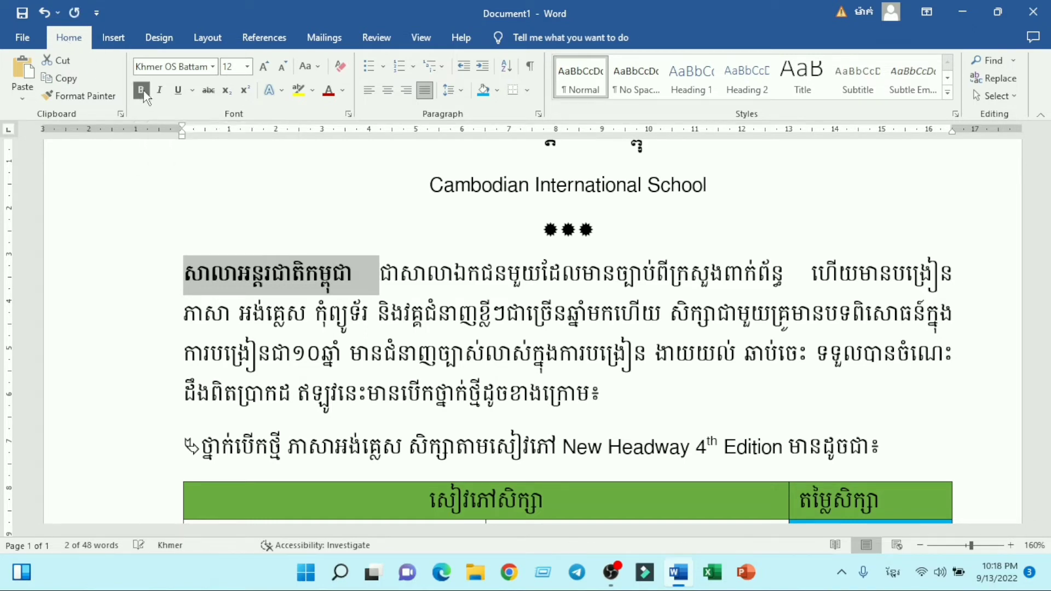
{"action": "left_click", "coordinate": [397, 329]}
Turn the opening letters "សា" of the introductory paragraph into a Dropped drop cap spanning 2 lines.
{"action": "left_click_drag", "start_coordinate": [186, 270], "coordinate": [203, 270]}
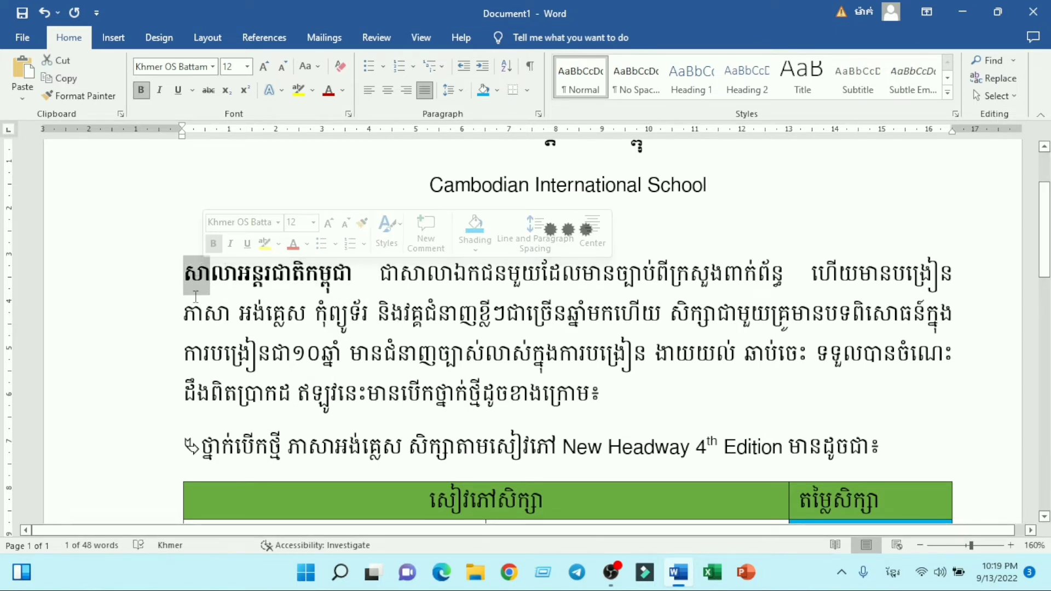
{"action": "left_click", "coordinate": [113, 38]}
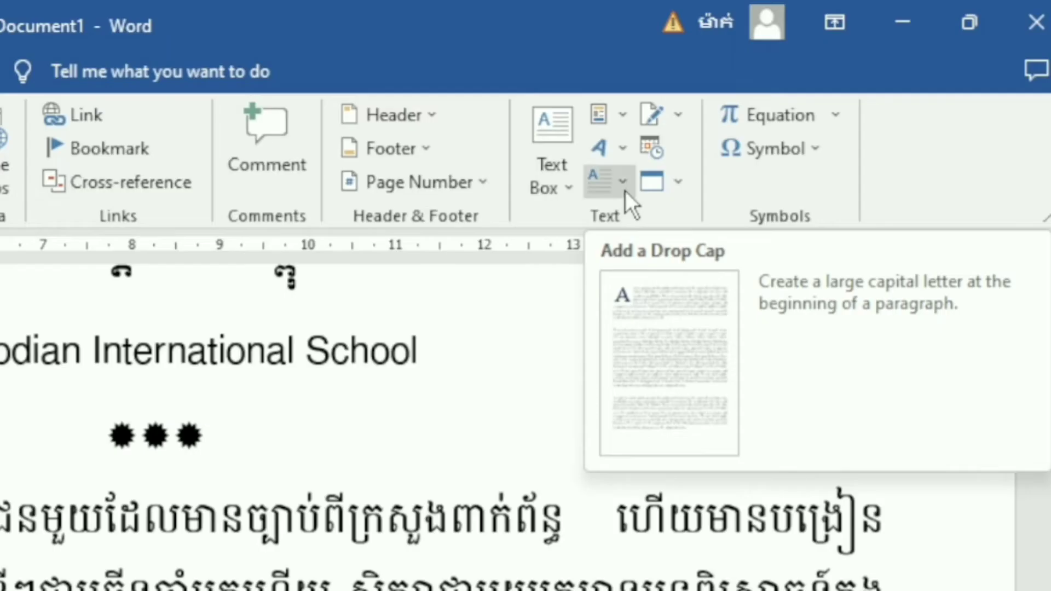
{"action": "left_click", "coordinate": [813, 96]}
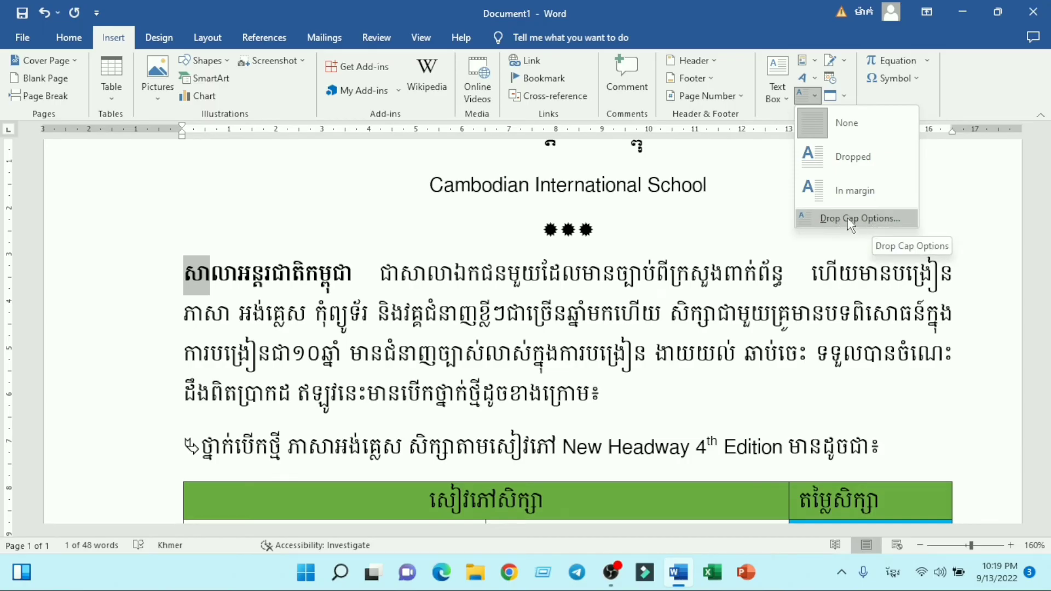
{"action": "left_click", "coordinate": [849, 219]}
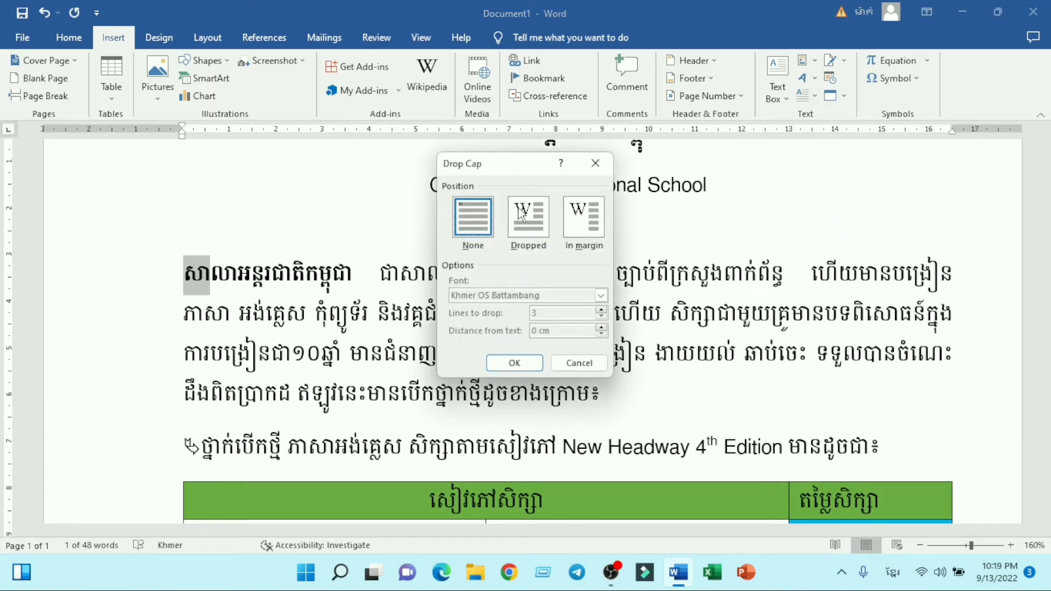
{"action": "left_click", "coordinate": [536, 225]}
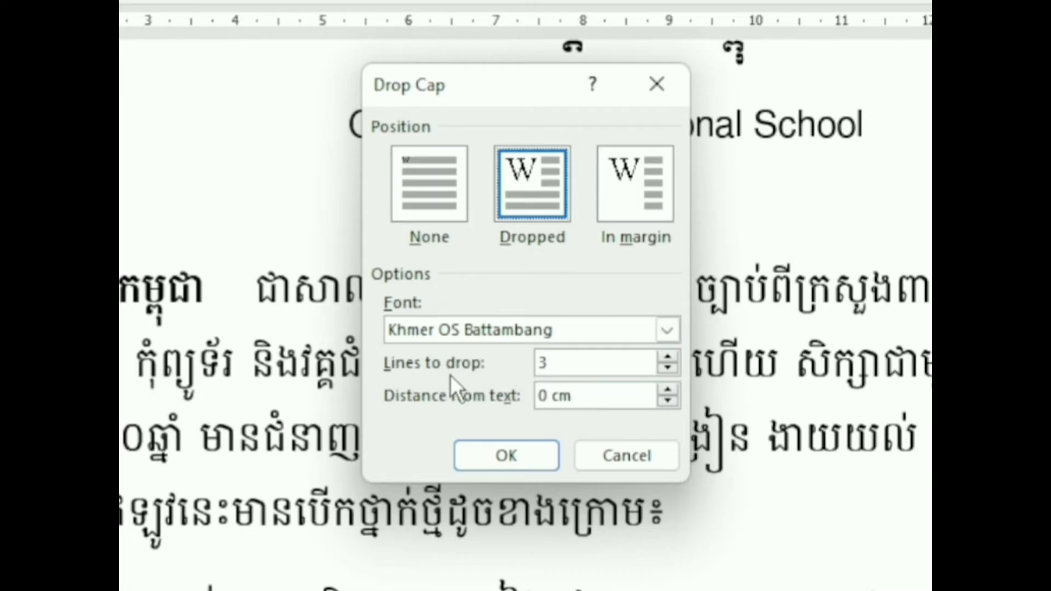
{"action": "left_click", "coordinate": [668, 369]}
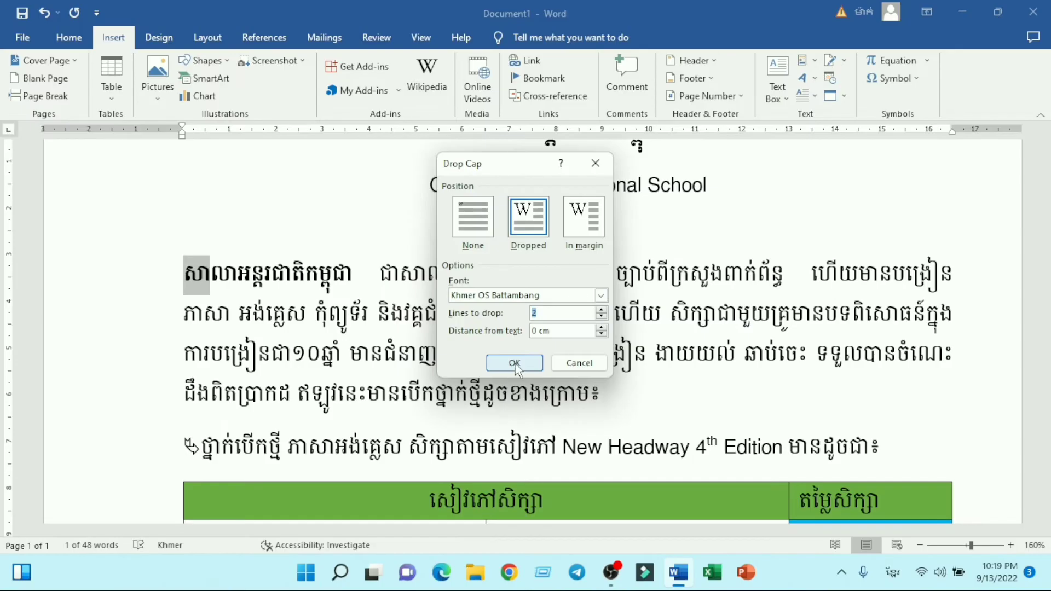
{"action": "left_click", "coordinate": [539, 464]}
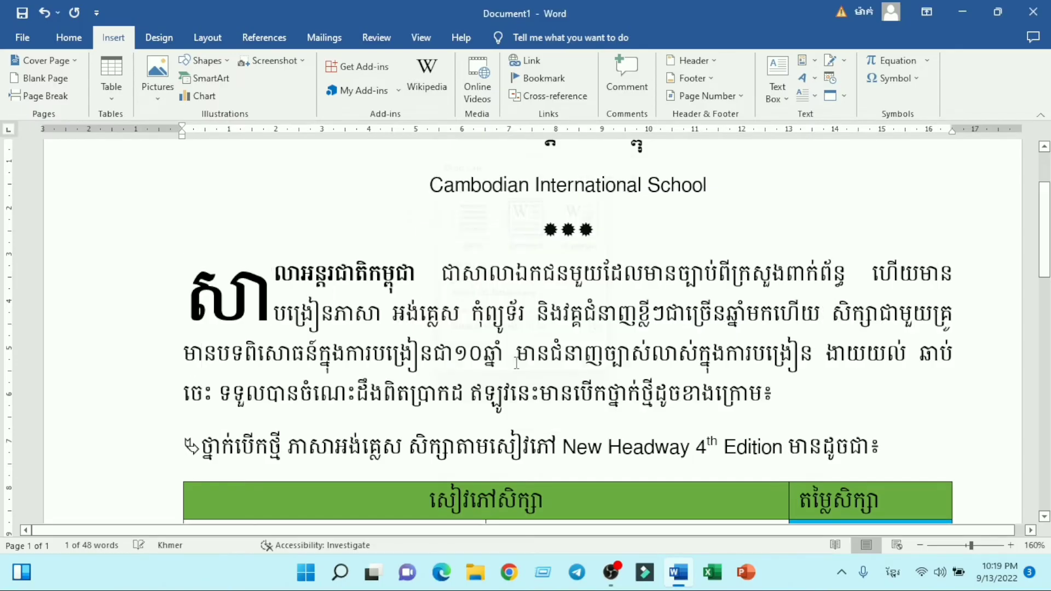
{"action": "left_click", "coordinate": [389, 317]}
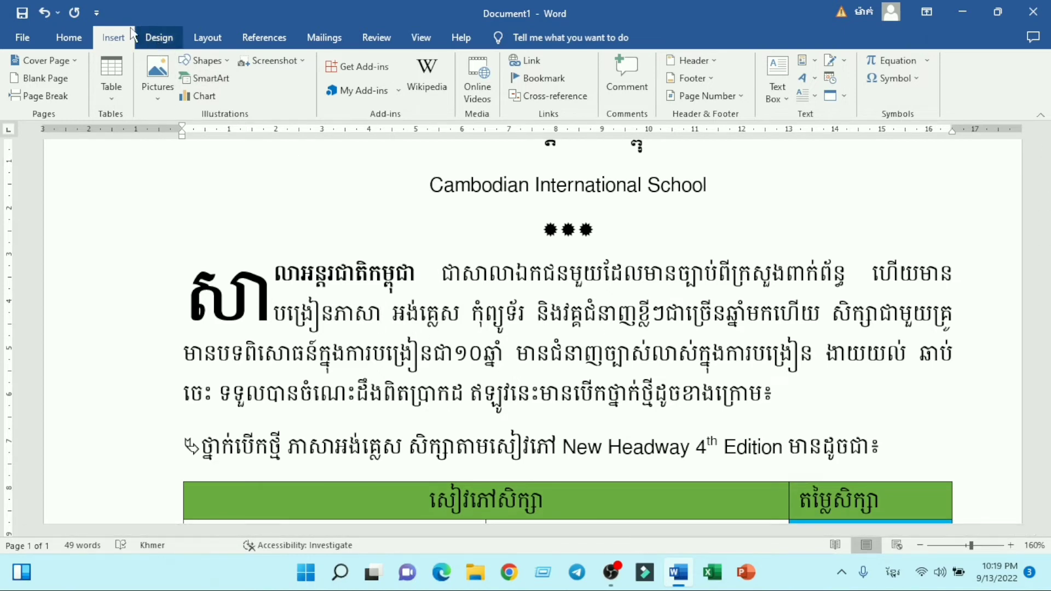
Draw an oval about 6.1 cm wide and 1.8 cm high over the introductory paragraph and apply the white theme style with black outline.
{"action": "left_click", "coordinate": [214, 63]}
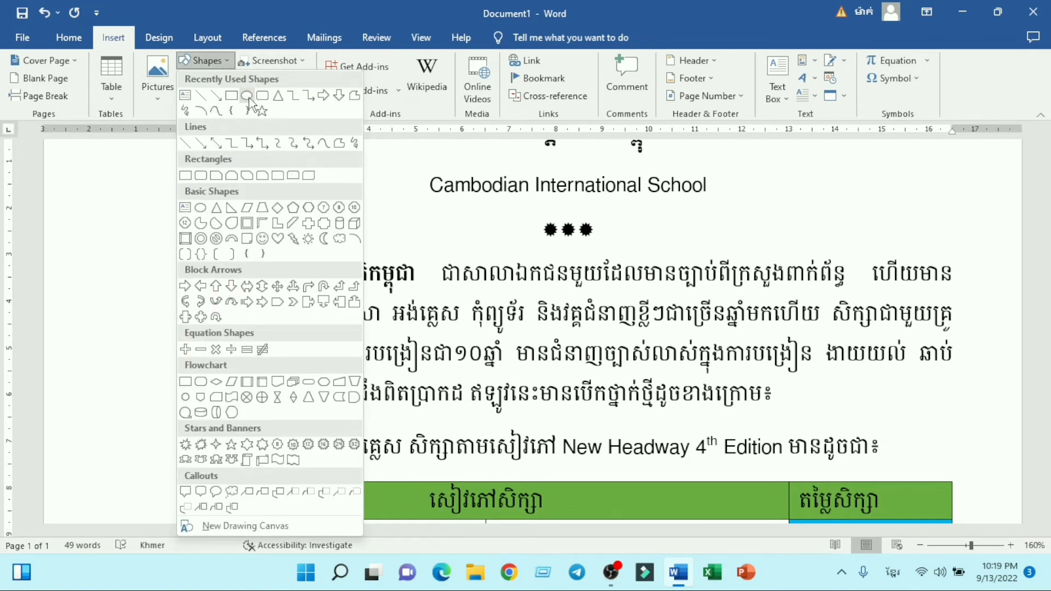
{"action": "left_click", "coordinate": [248, 97]}
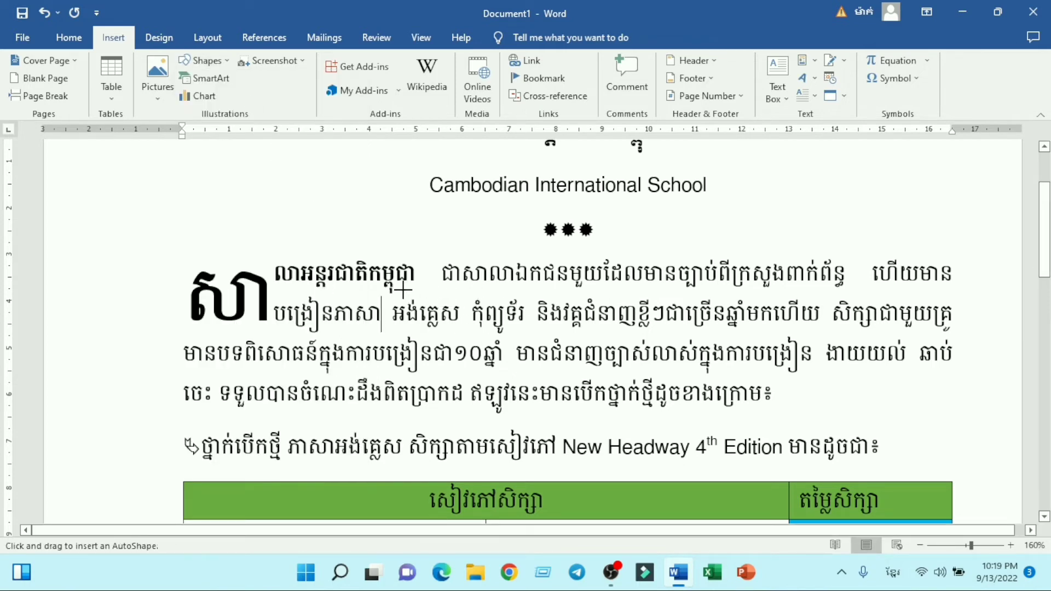
{"action": "left_click_drag", "start_coordinate": [403, 290], "coordinate": [688, 374]}
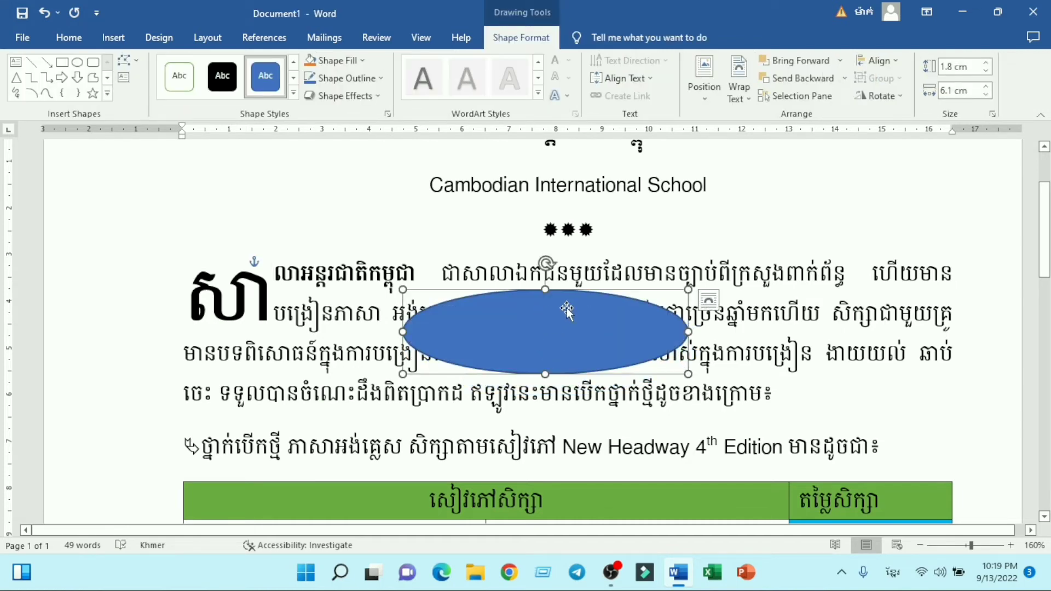
{"action": "left_click", "coordinate": [293, 94]}
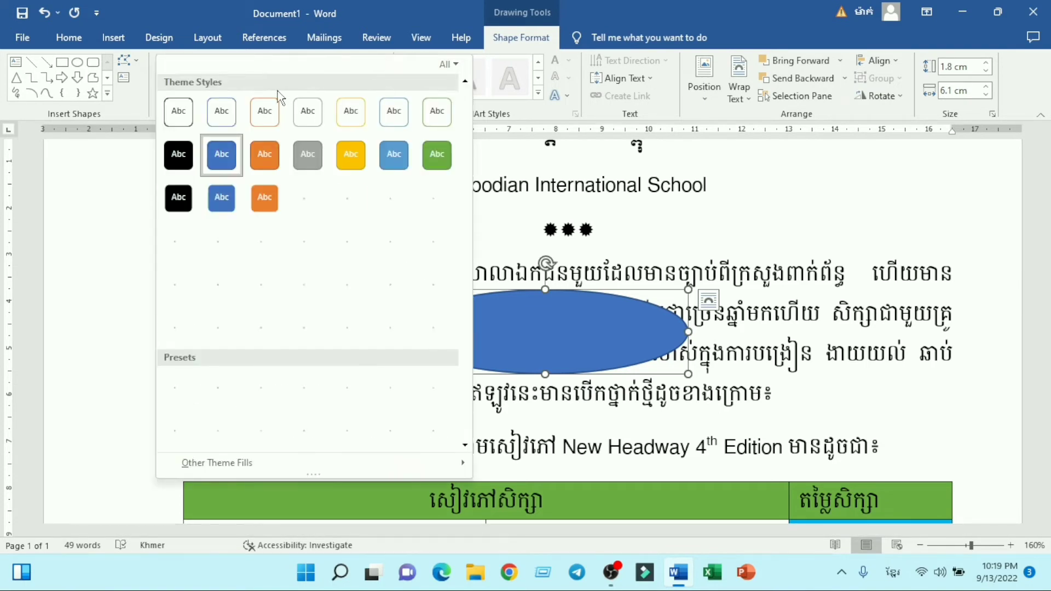
{"action": "left_click", "coordinate": [180, 111]}
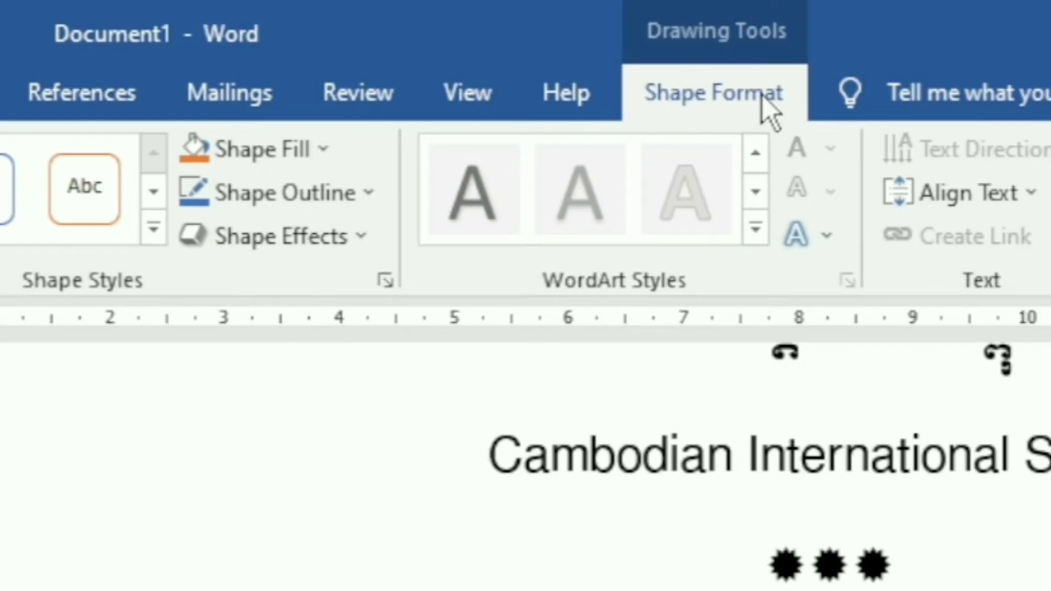
Set the oval outline's compound type to a thick outer line with a thin inner line.
{"action": "left_click", "coordinate": [366, 189]}
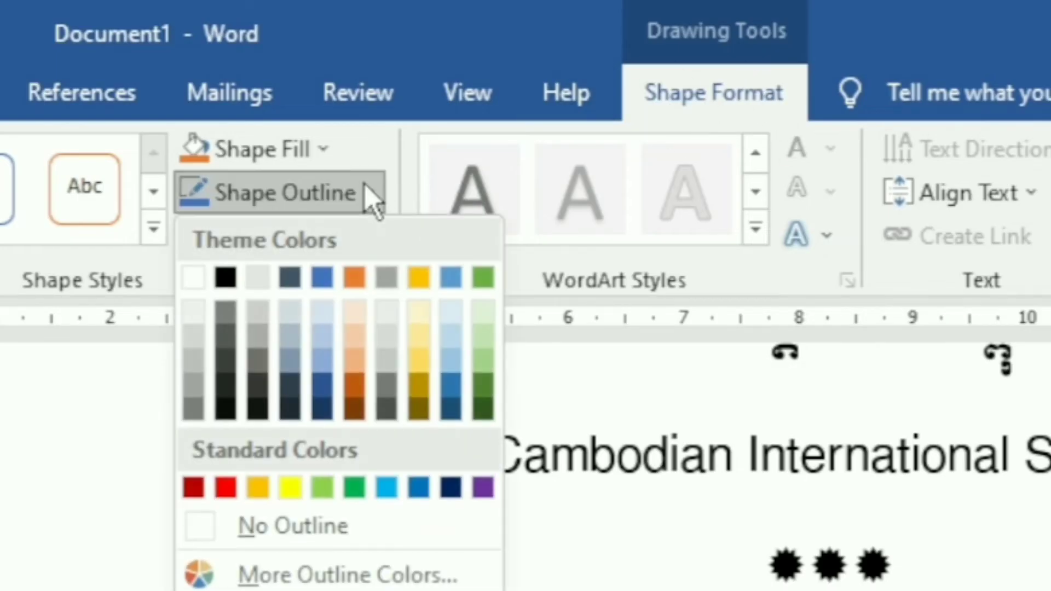
{"action": "mouse_move", "coordinate": [274, 590]}
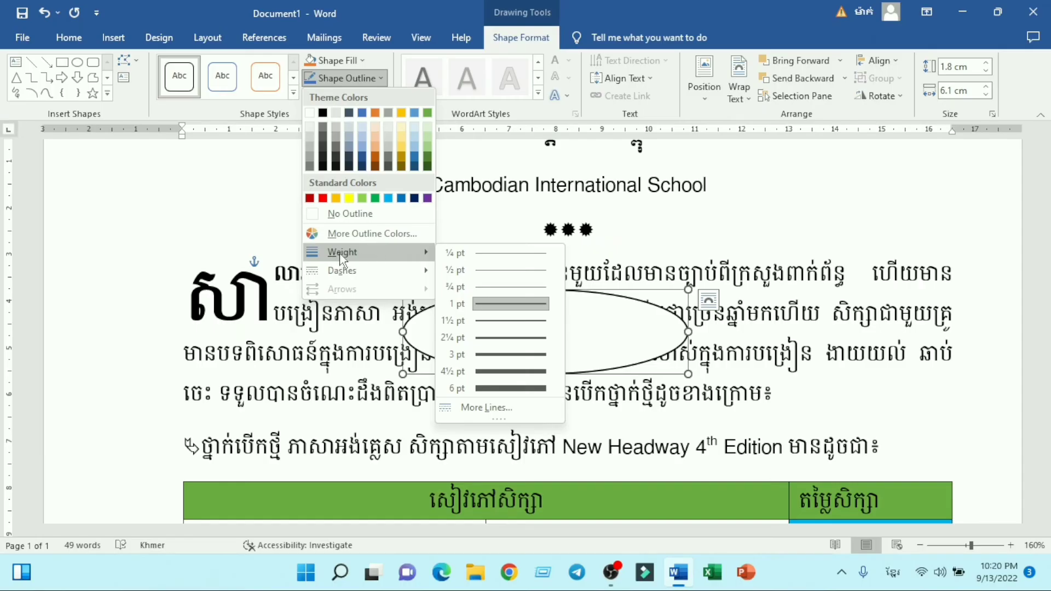
{"action": "left_click", "coordinate": [487, 409]}
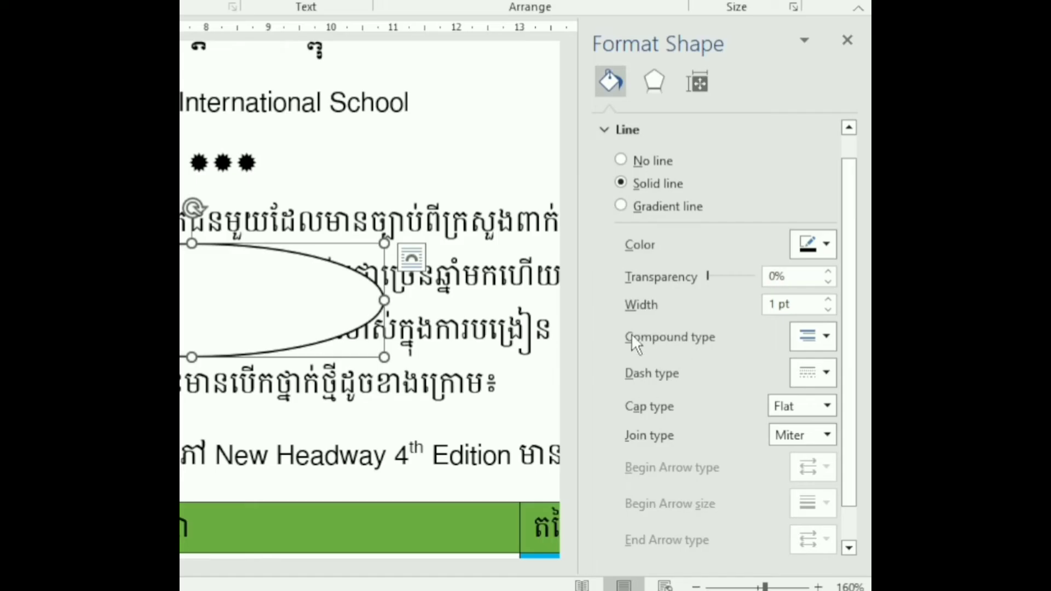
{"action": "left_click", "coordinate": [825, 347]}
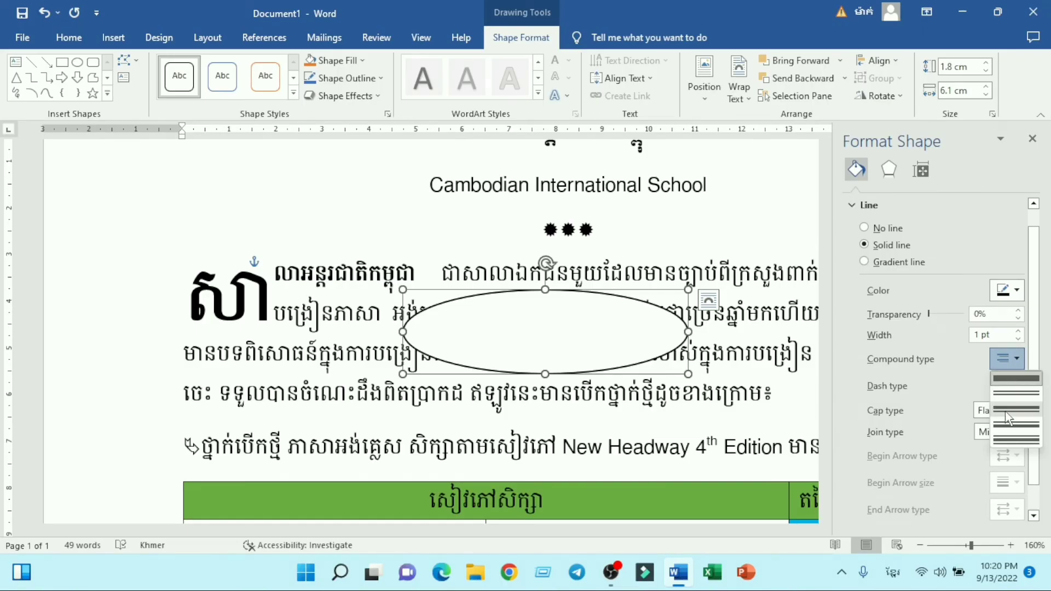
{"action": "left_click", "coordinate": [1017, 409]}
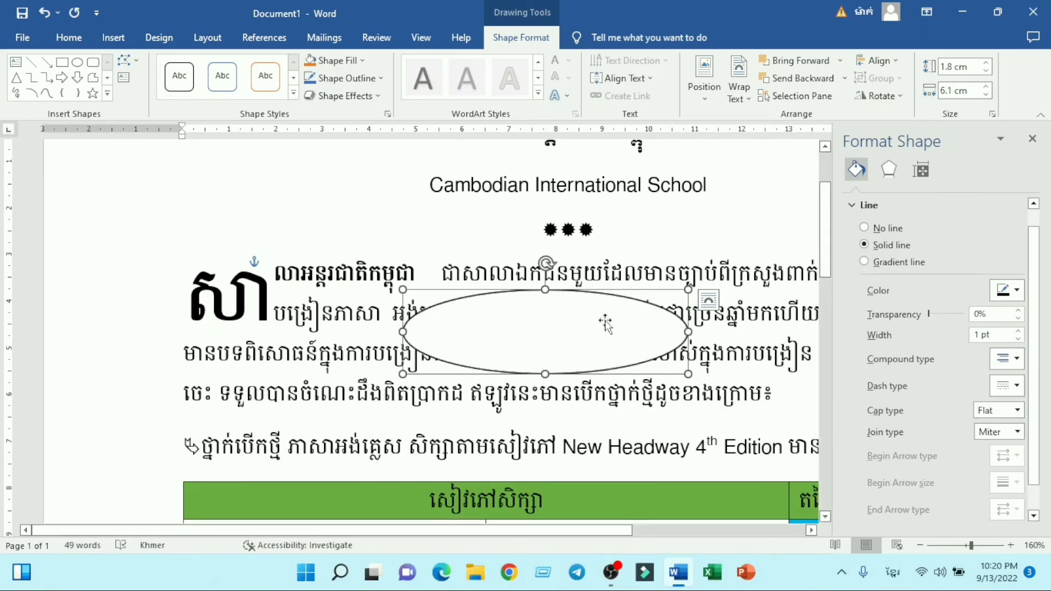
{"action": "left_click", "coordinate": [1032, 142]}
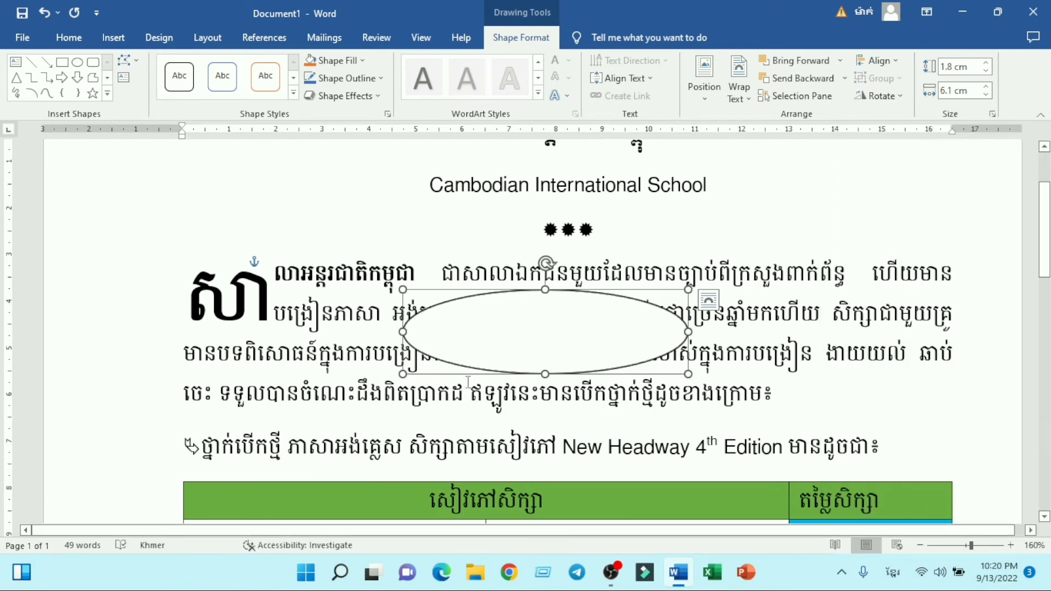
Set the oval's outline weight to 4½ pt and its color to the theme green.
{"action": "left_click", "coordinate": [377, 81]}
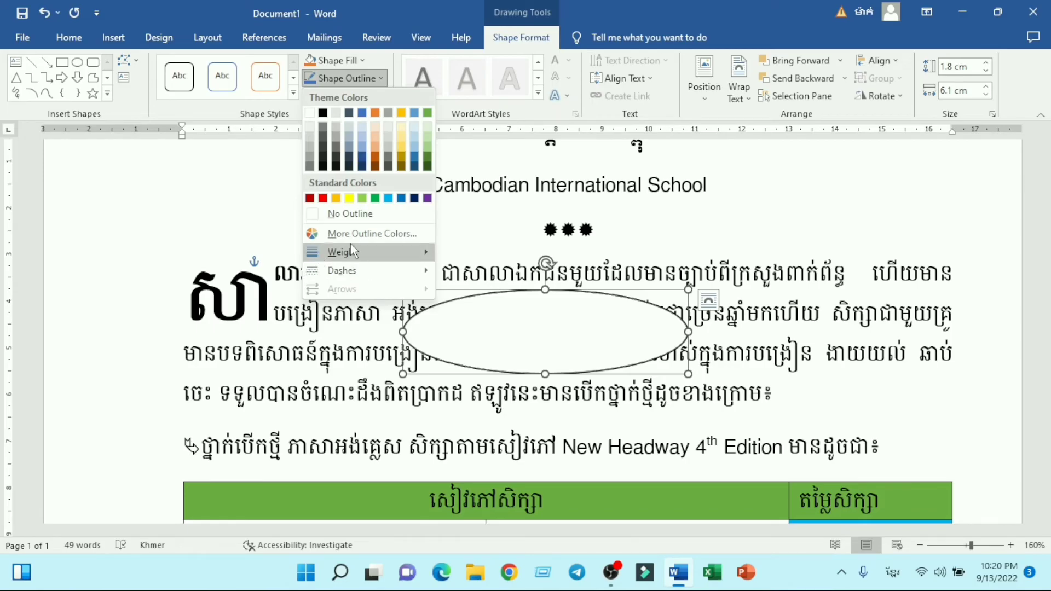
{"action": "mouse_move", "coordinate": [376, 245]}
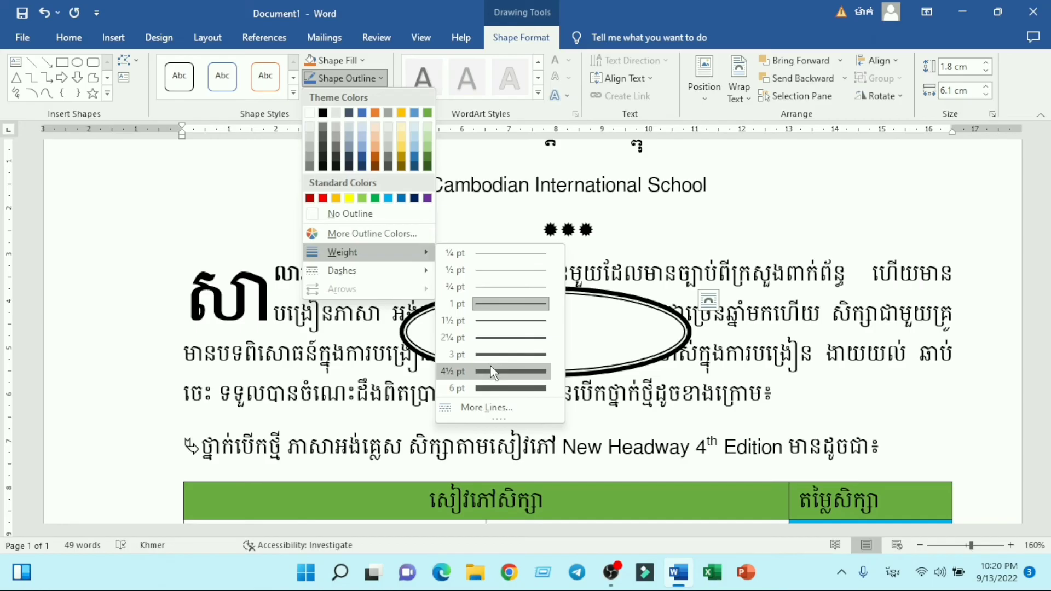
{"action": "left_click", "coordinate": [698, 587]}
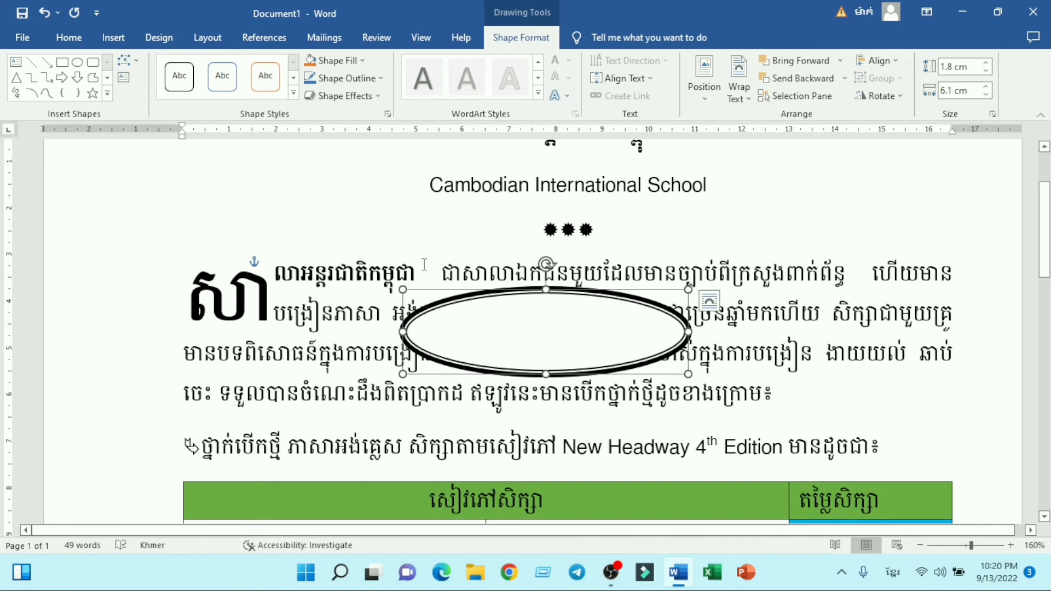
{"action": "left_click", "coordinate": [372, 81]}
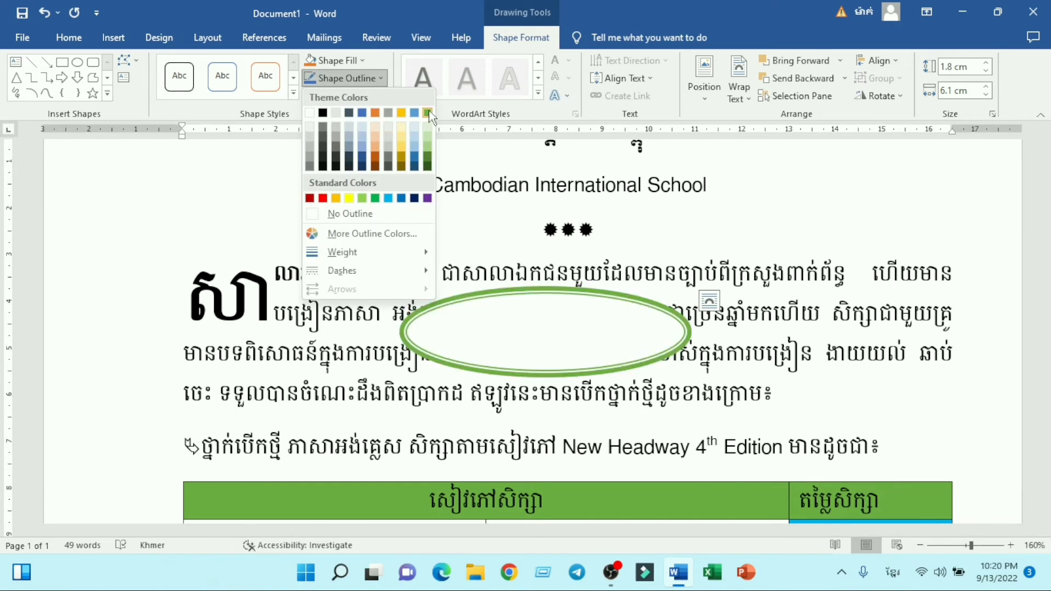
{"action": "left_click", "coordinate": [428, 114]}
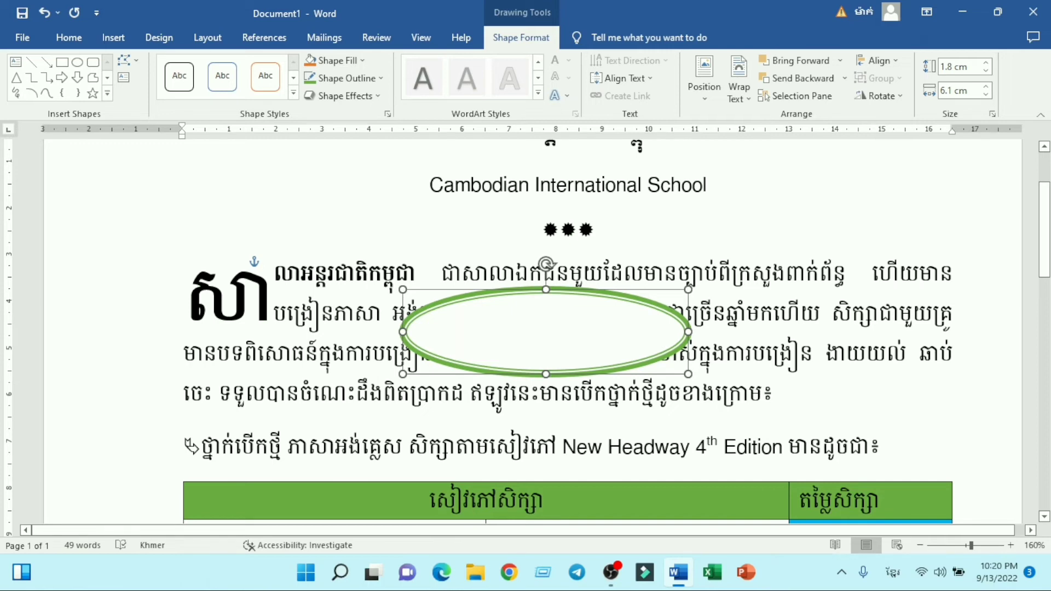
Enter "គុណភាពជាចំបង" inside the oval and format it in Khmer OS Muol Light, size 12.
{"action": "type", "text": "គុណភាពជាចំបង"}
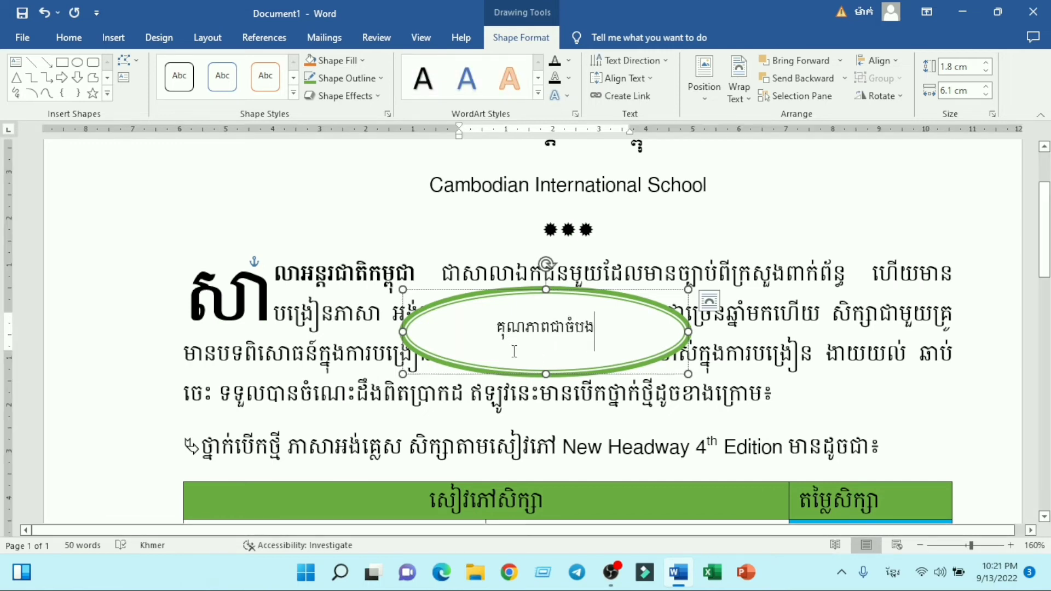
{"action": "key", "text": "ctrl+a"}
{"action": "left_click", "coordinate": [68, 37]}
{"action": "left_click", "coordinate": [212, 67]}
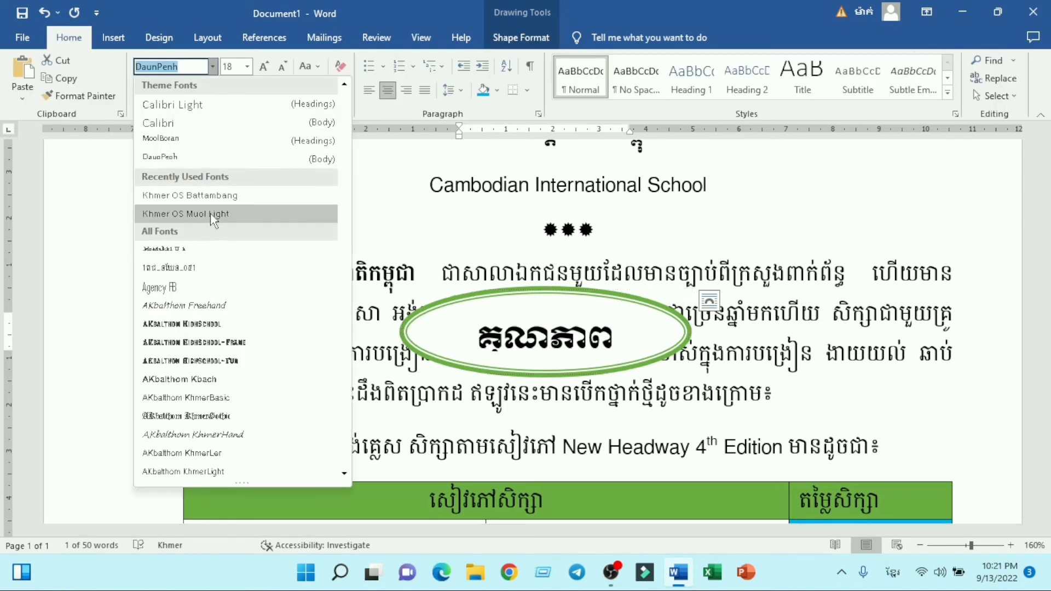
{"action": "left_click", "coordinate": [180, 211]}
{"action": "left_click", "coordinate": [475, 382]}
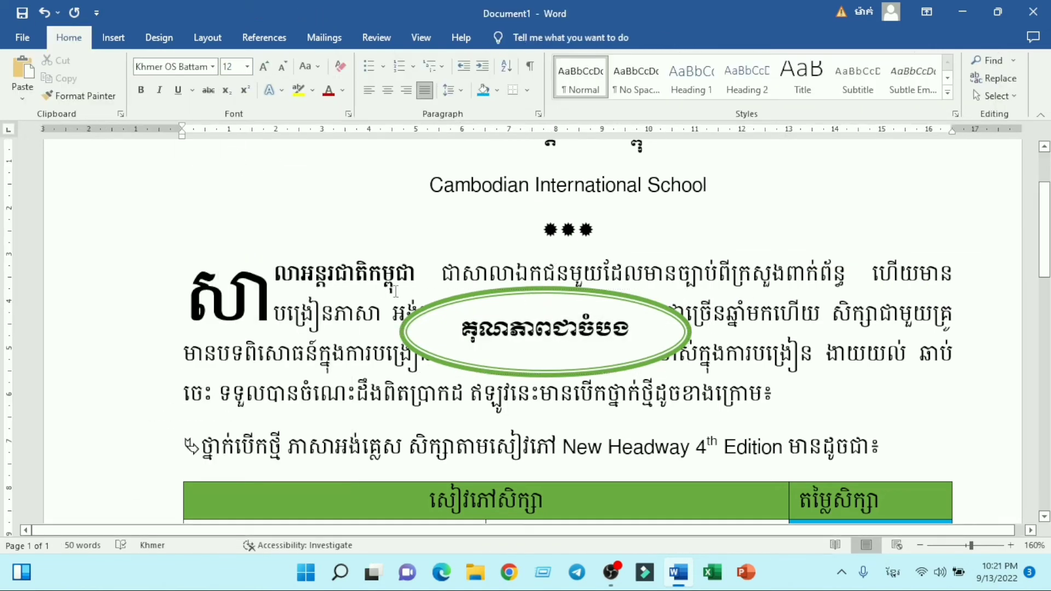
Apply tight text wrapping to the green oval and reduce its height to about 1.51 cm.
{"action": "left_click", "coordinate": [553, 329]}
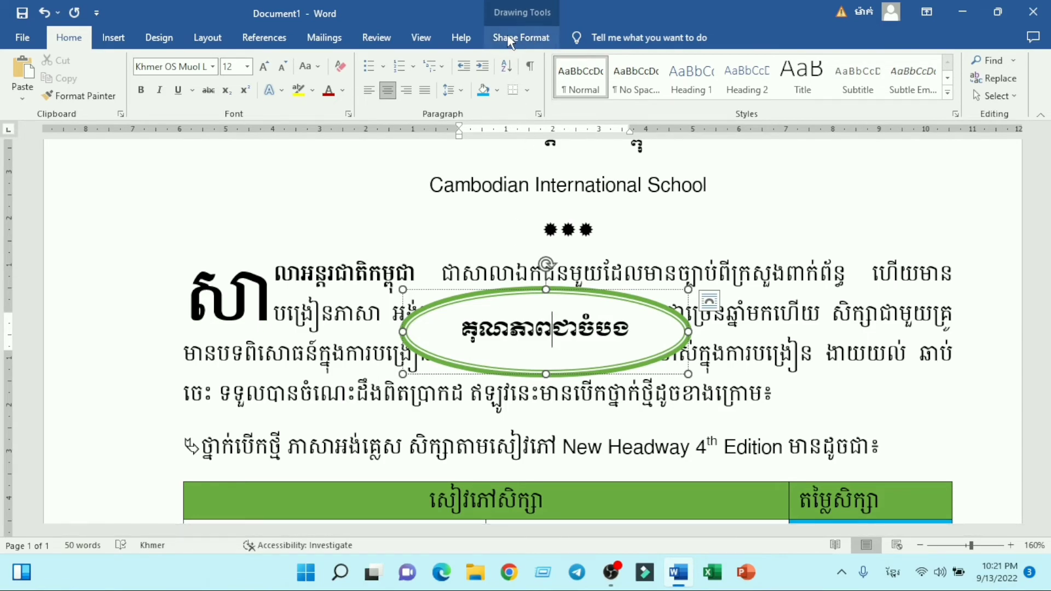
{"action": "left_click", "coordinate": [524, 37]}
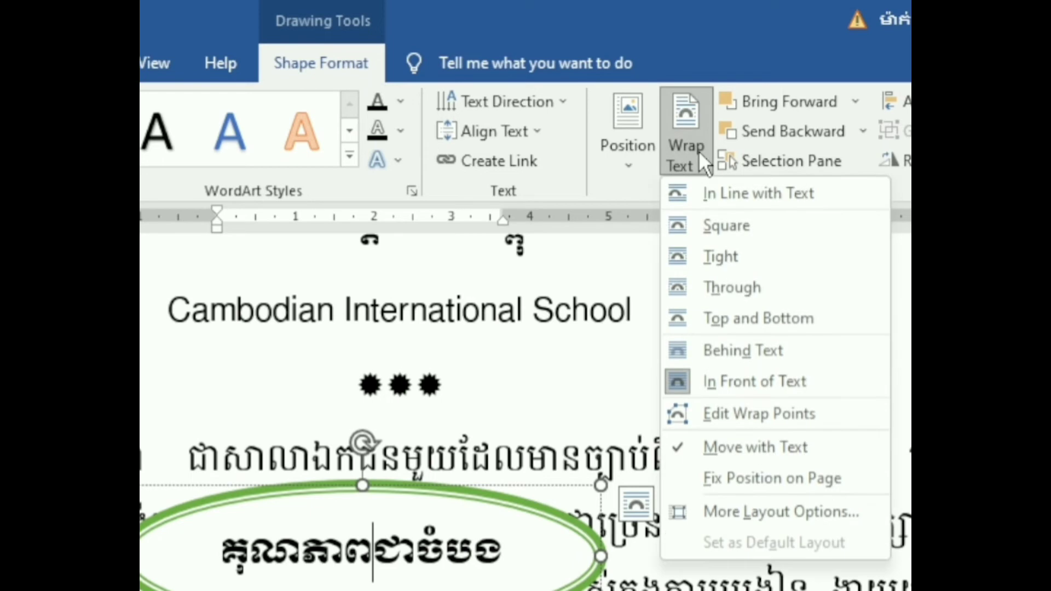
{"action": "left_click", "coordinate": [708, 253]}
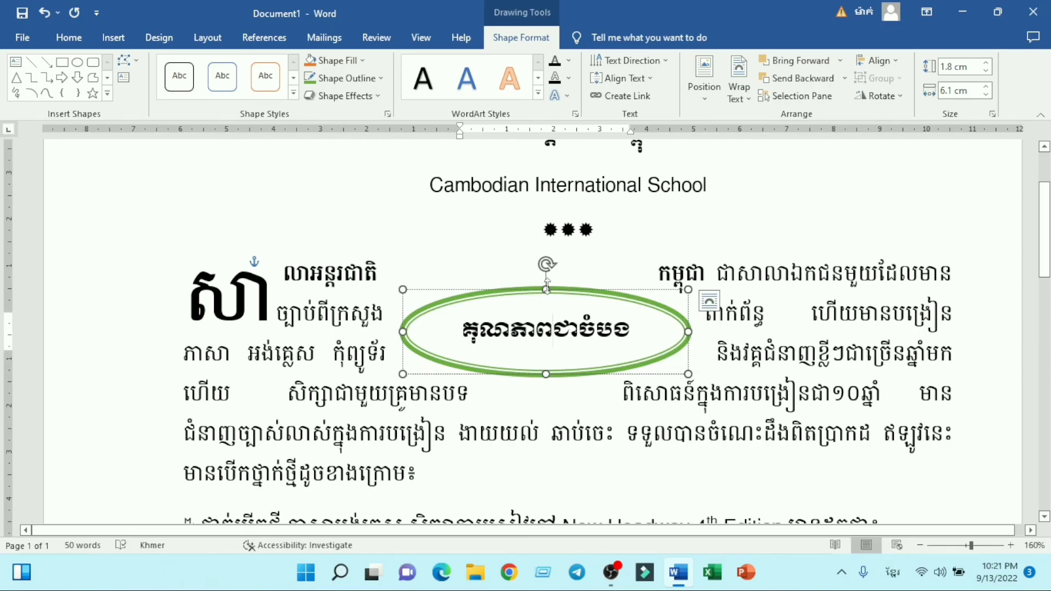
{"action": "left_click_drag", "start_coordinate": [546, 289], "coordinate": [548, 296]}
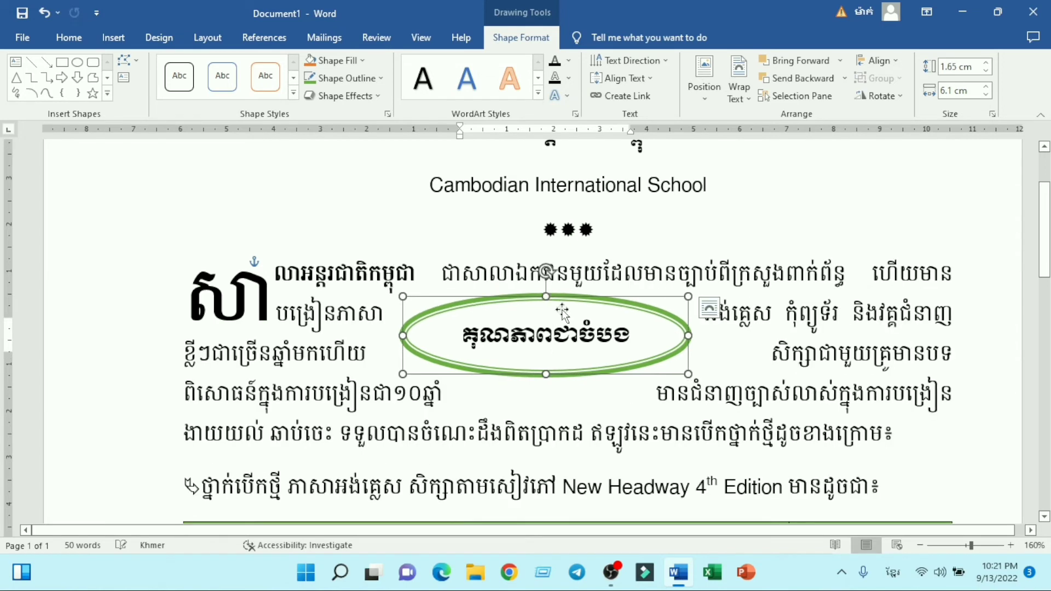
{"action": "left_click_drag", "start_coordinate": [546, 372], "coordinate": [546, 366]}
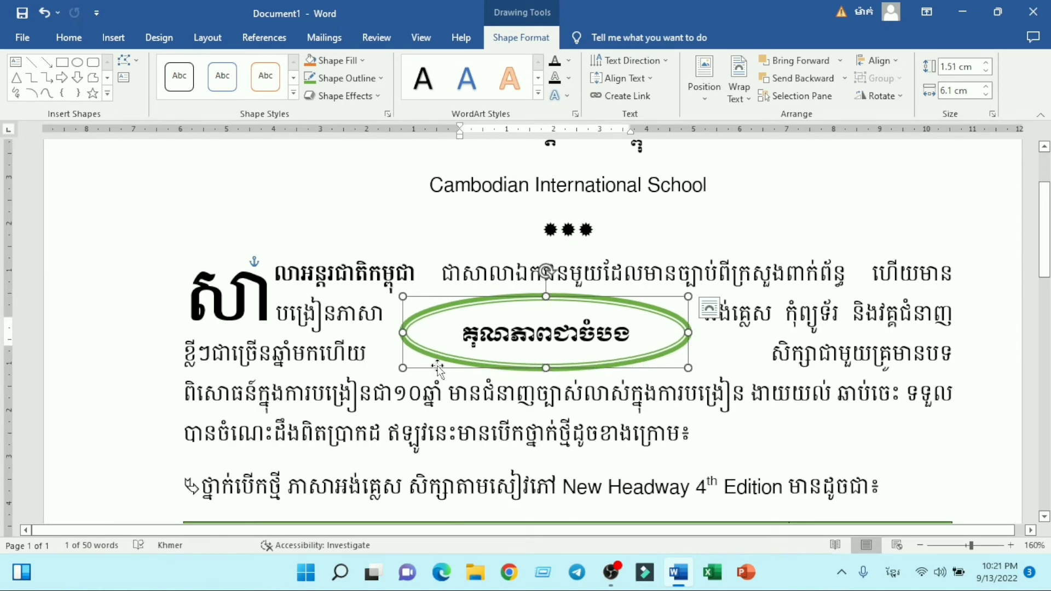
Shift the oval slightly right and even out the wrapped paragraph with a space after "ពិសោធន៍" and a tab after "ជំនាញខ្លីៗ".
{"action": "left_click", "coordinate": [259, 391]}
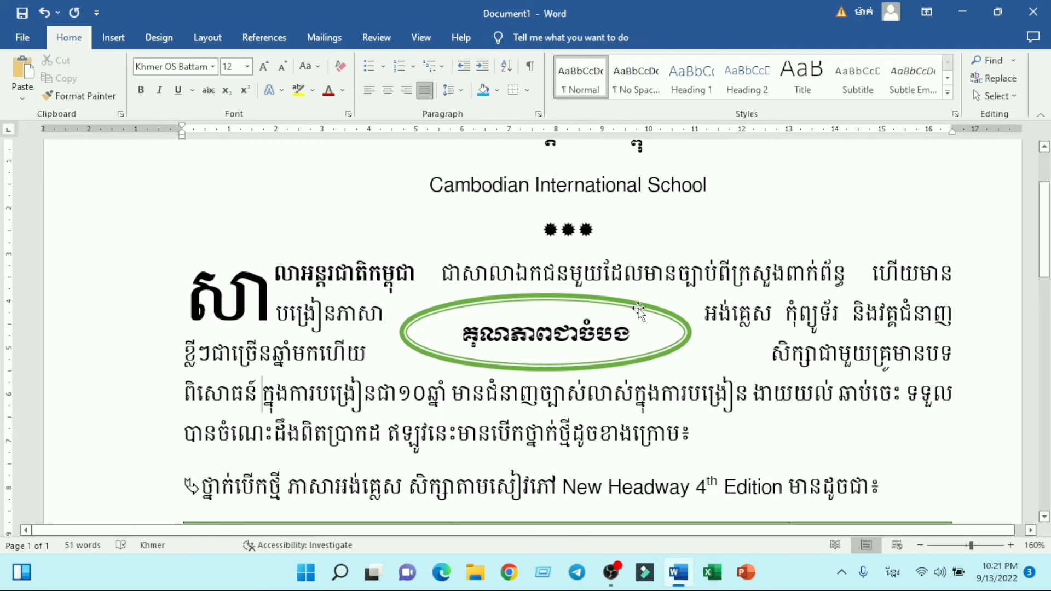
{"action": "left_click_drag", "start_coordinate": [639, 309], "coordinate": [682, 311]}
{"action": "left_click", "coordinate": [265, 353]}
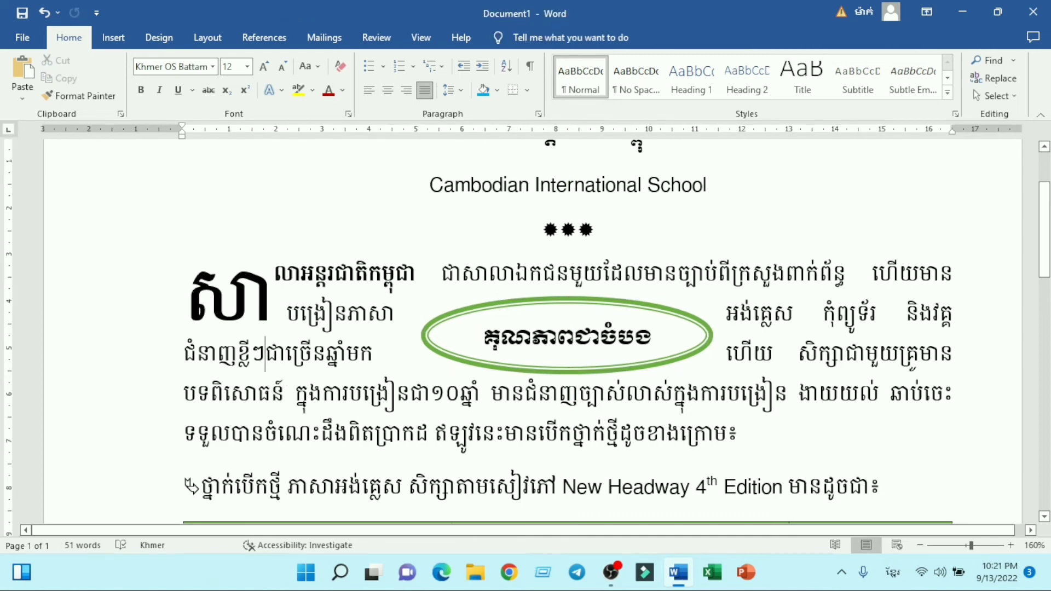
{"action": "key", "text": "Tab"}
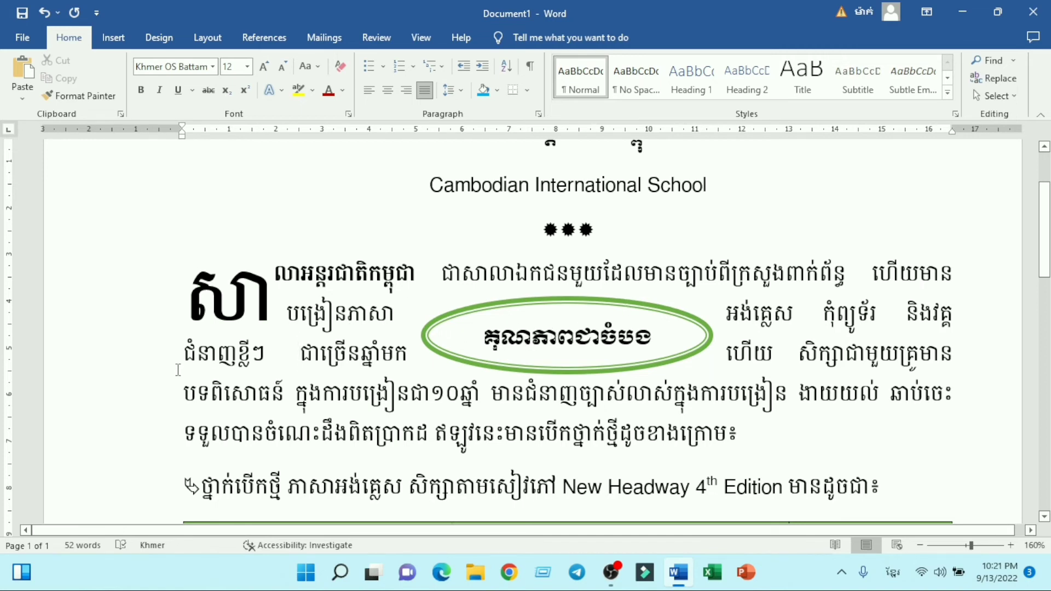
Format "ថ្នាក់បើកថ្មី" and its arrow symbol above the table in Khmer OS Muol Light with a double underline and standard blue color.
{"action": "scroll", "coordinate": [258, 410], "scroll_direction": "down", "scroll_amount": 1}
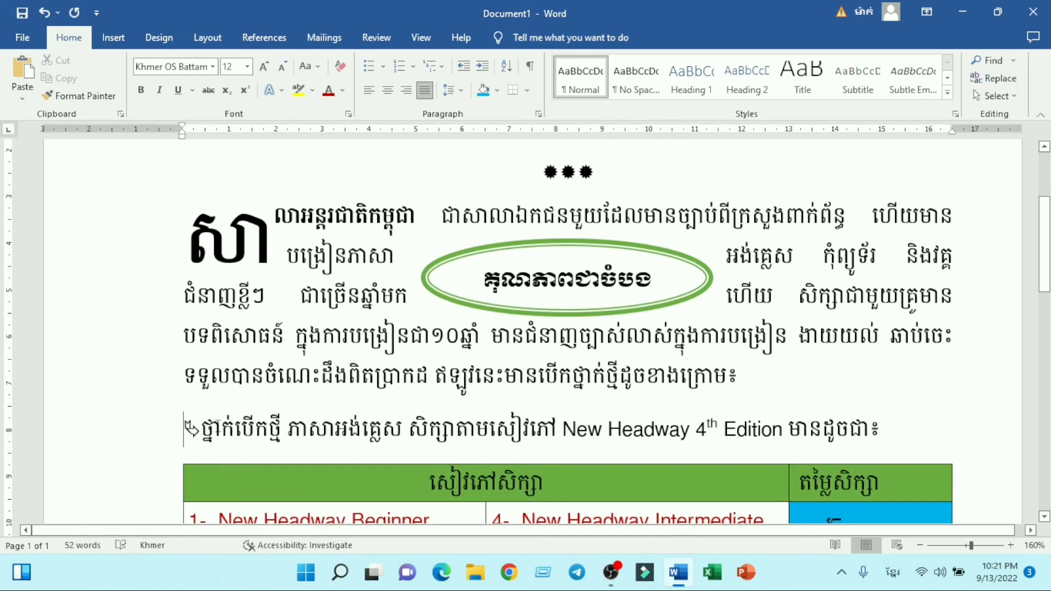
{"action": "left_click_drag", "start_coordinate": [217, 426], "coordinate": [286, 428]}
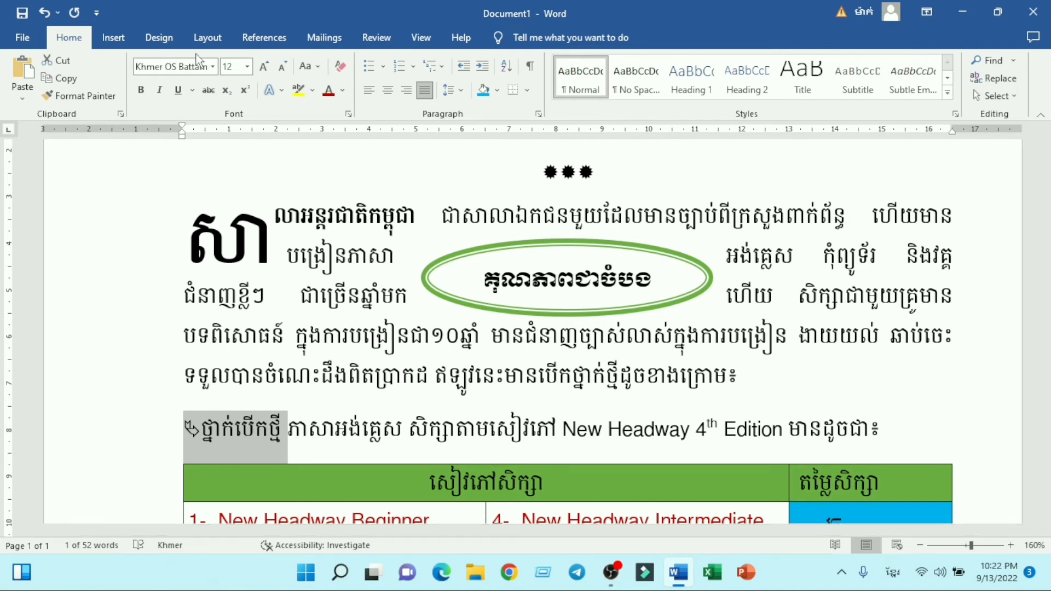
{"action": "key", "text": "ctrl+u"}
{"action": "left_click", "coordinate": [212, 67]}
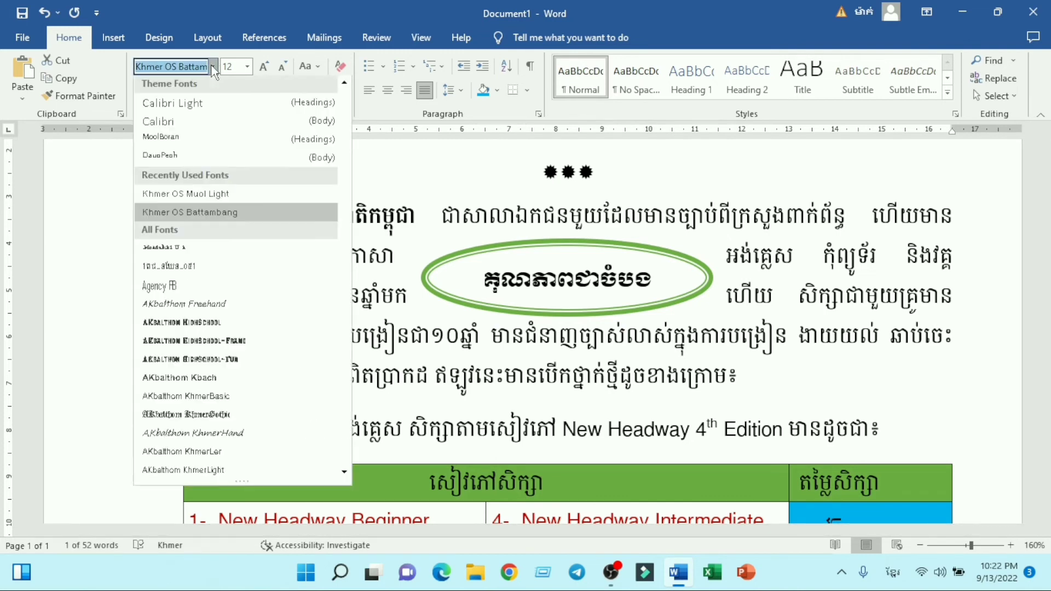
{"action": "left_click", "coordinate": [232, 195]}
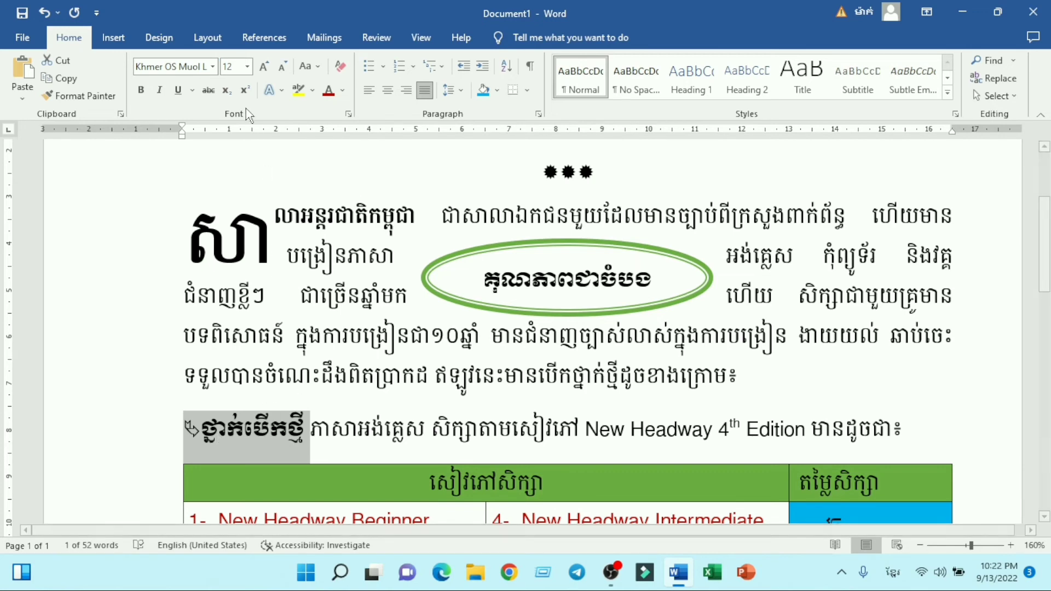
{"action": "left_click", "coordinate": [193, 91]}
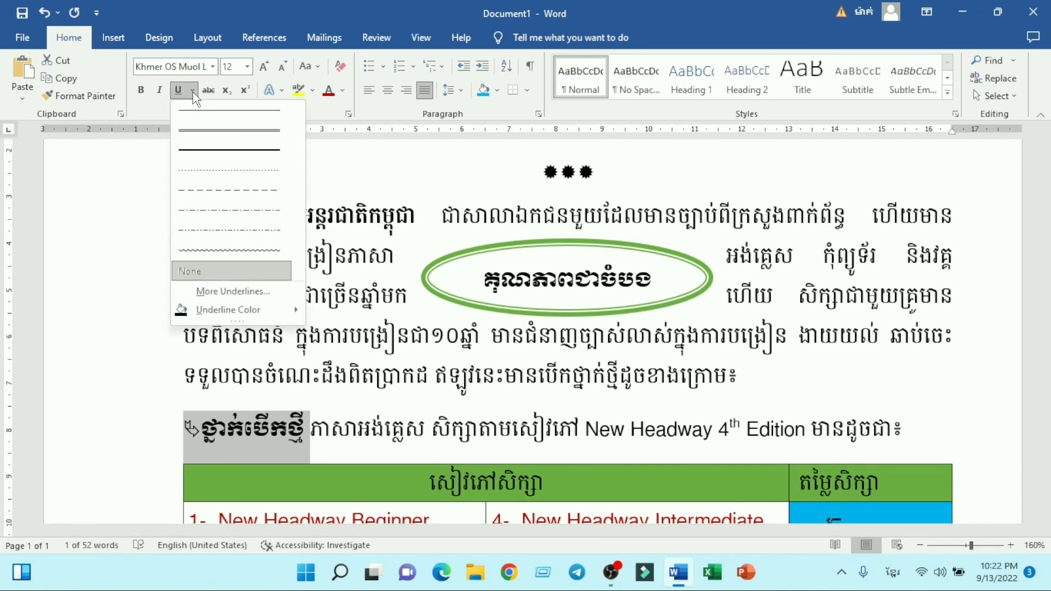
{"action": "left_click", "coordinate": [193, 126]}
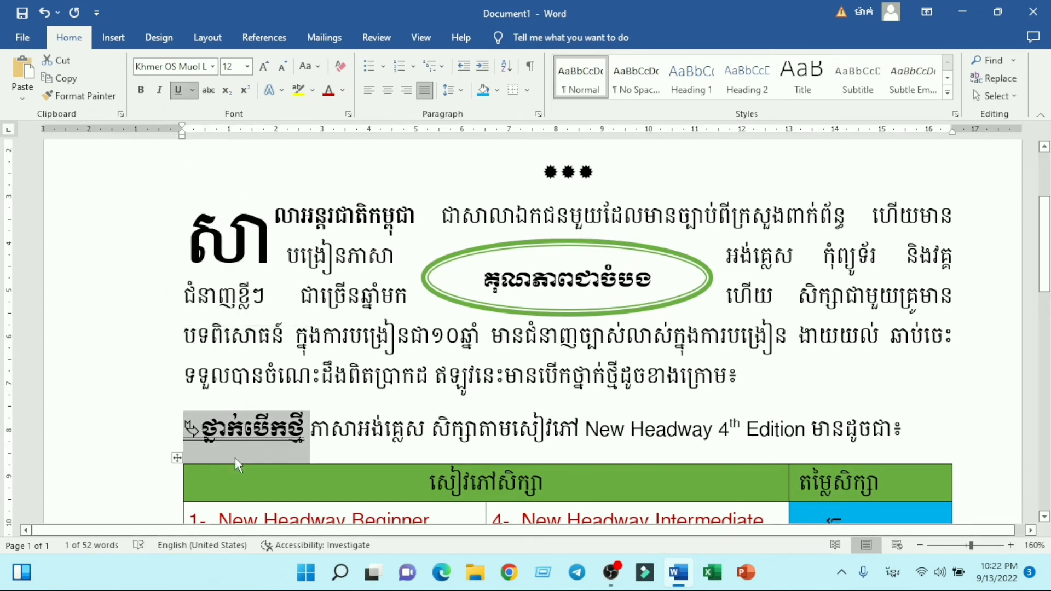
{"action": "left_click", "coordinate": [343, 90]}
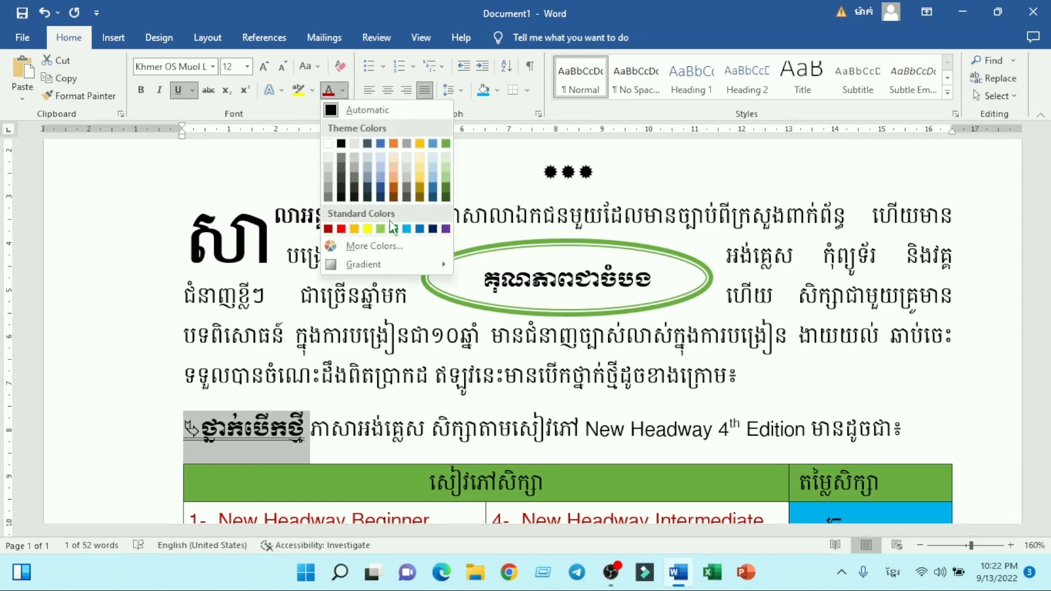
{"action": "left_click", "coordinate": [420, 229]}
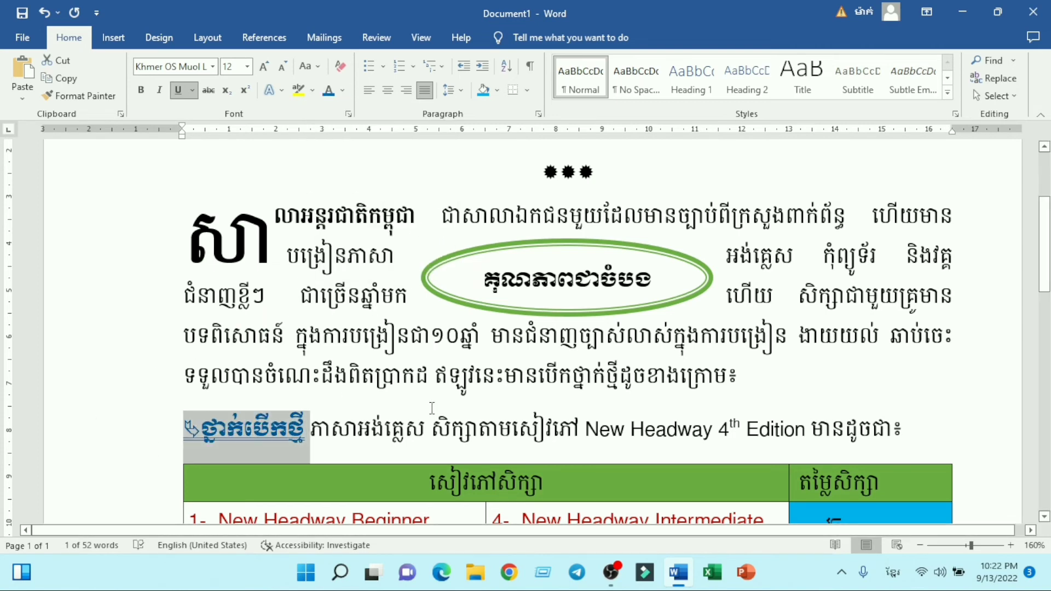
Make "New Headway 4th Edition" above the table italic, double-underlined and standard red.
{"action": "left_click_drag", "start_coordinate": [585, 426], "coordinate": [810, 429]}
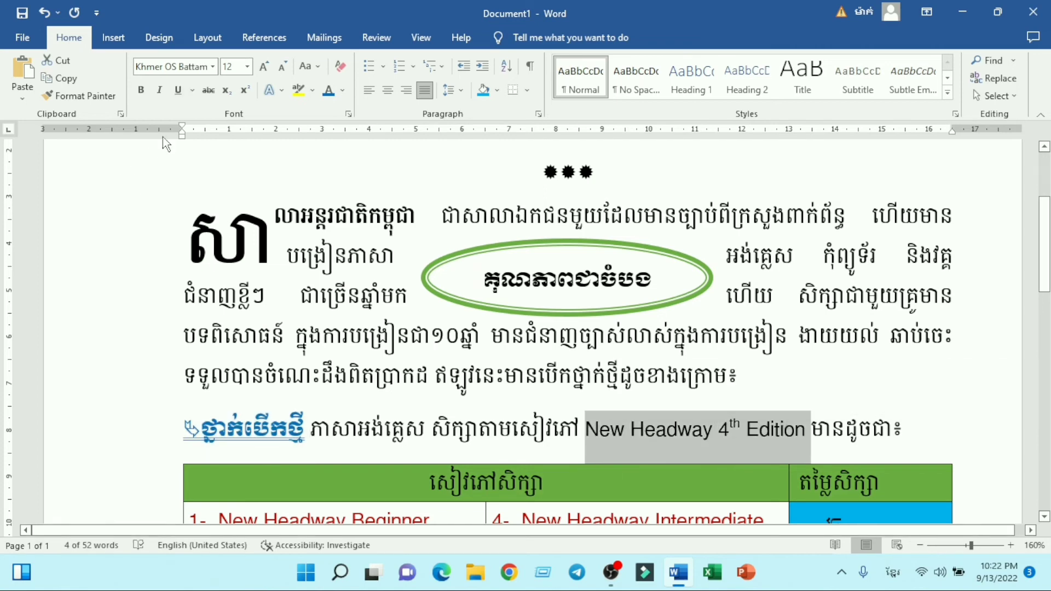
{"action": "left_click", "coordinate": [160, 89]}
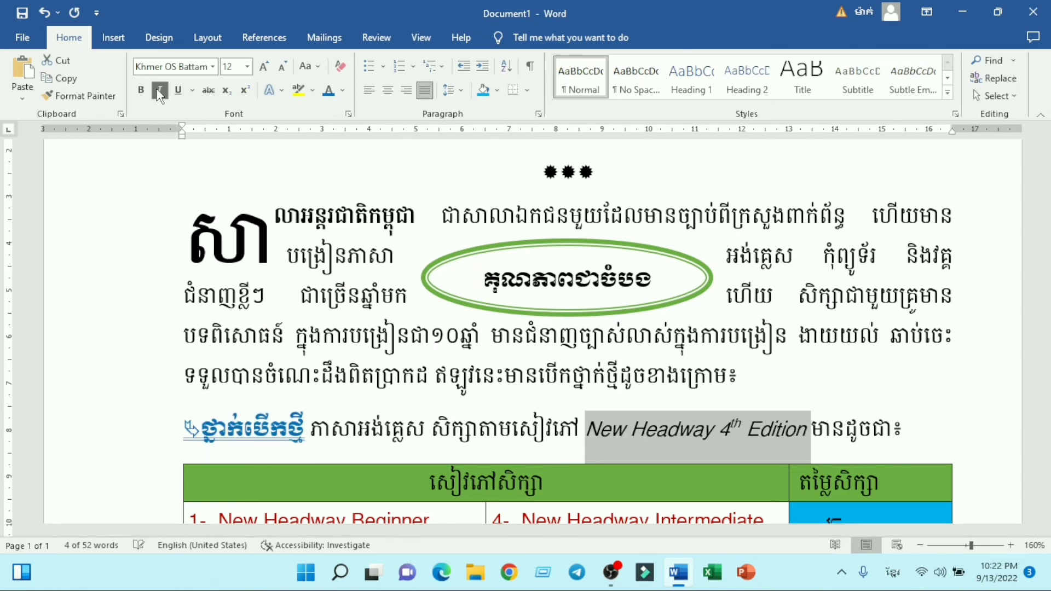
{"action": "left_click", "coordinate": [192, 90]}
{"action": "left_click", "coordinate": [197, 135]}
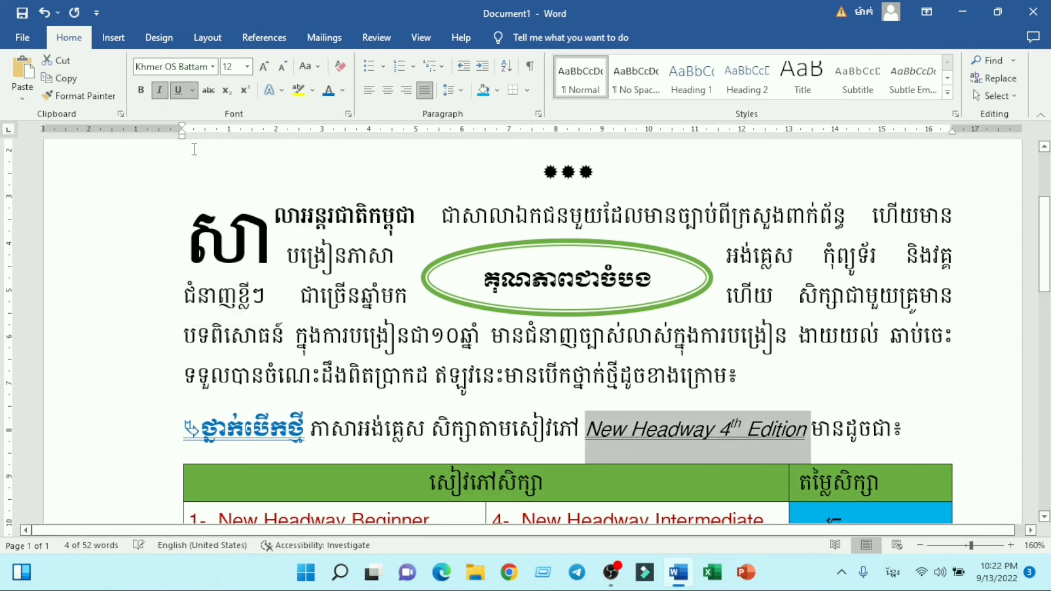
{"action": "left_click", "coordinate": [343, 91]}
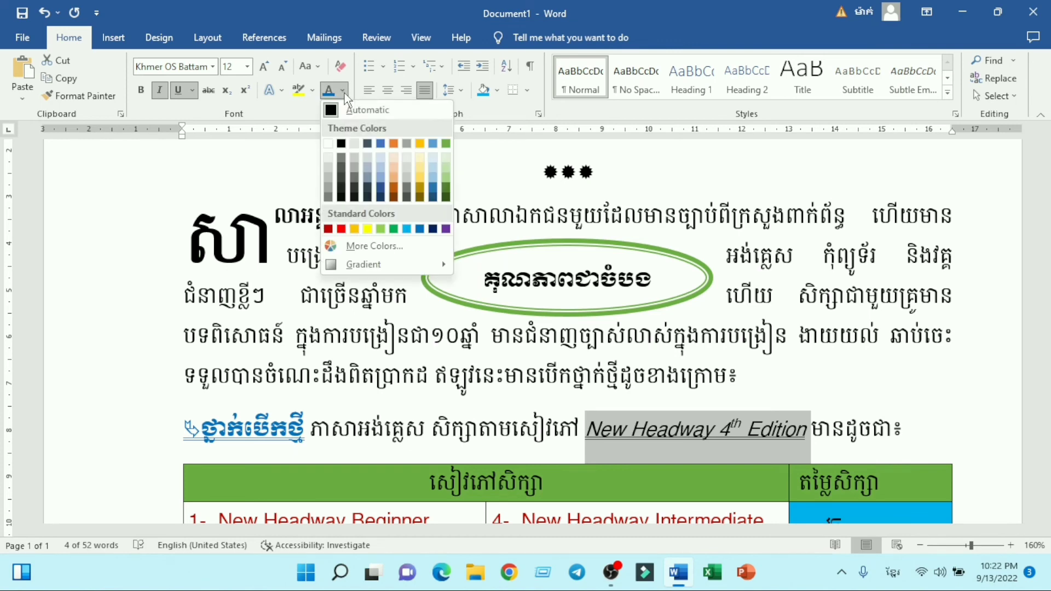
{"action": "left_click", "coordinate": [340, 229]}
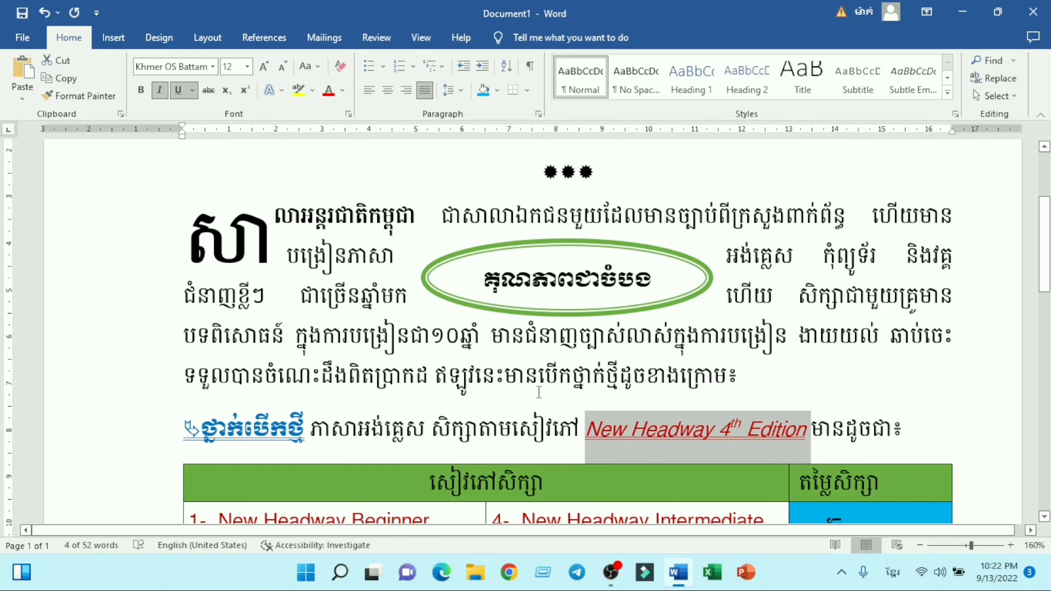
Add the centered line "ដំណឹងសិក្សាថ្នាក់កុំព្យូទ័រ និងភាសាអង់គ្លេស" below the three star symbols in the heading.
{"action": "scroll", "coordinate": [539, 392], "scroll_direction": "down", "scroll_amount": 5}
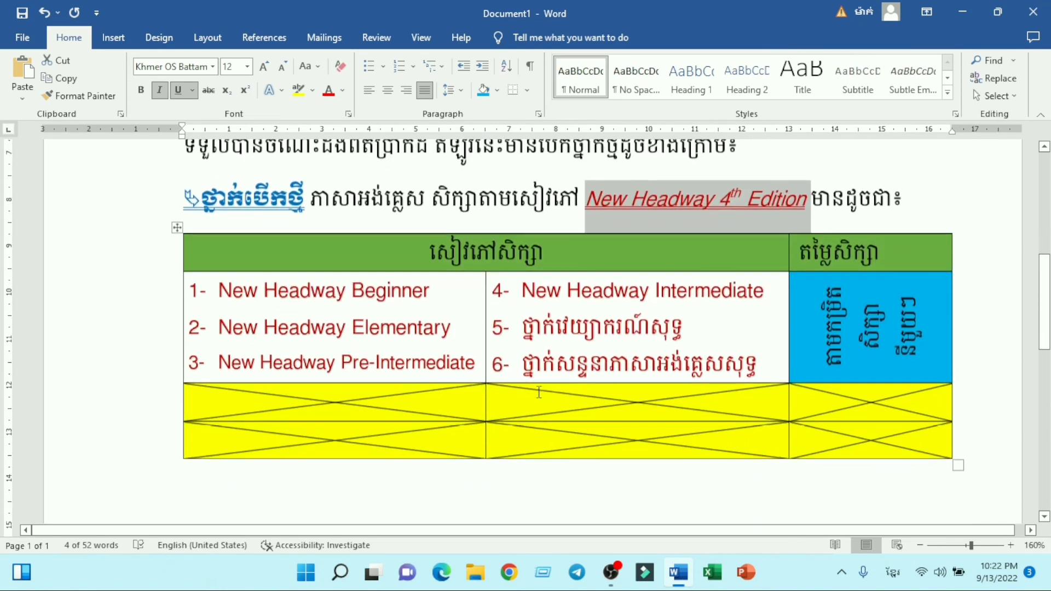
{"action": "scroll", "coordinate": [539, 392], "scroll_direction": "up", "scroll_amount": 1}
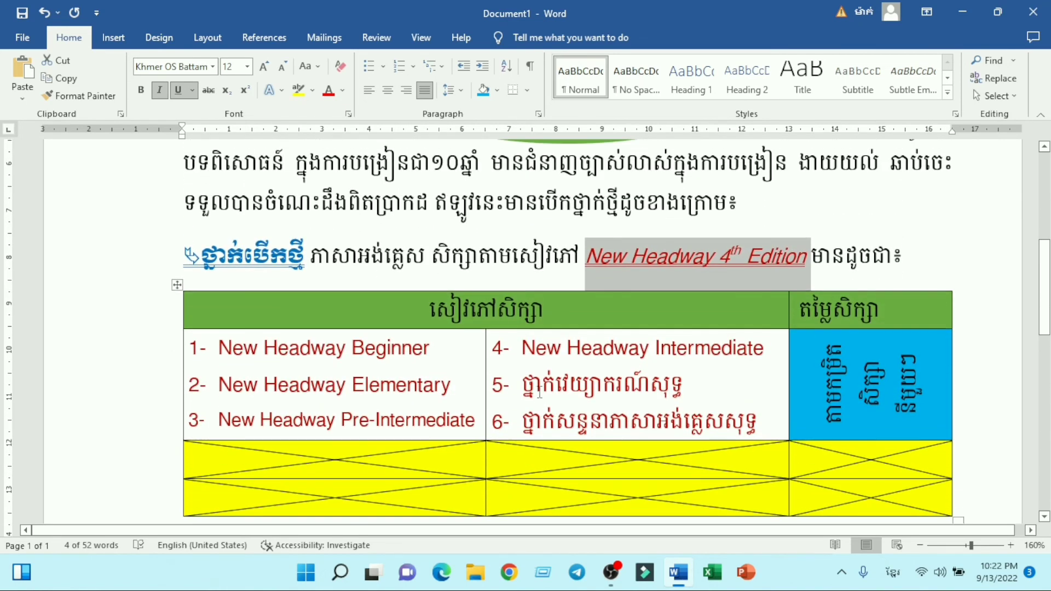
{"action": "scroll", "coordinate": [540, 392], "scroll_direction": "down", "scroll_amount": 7}
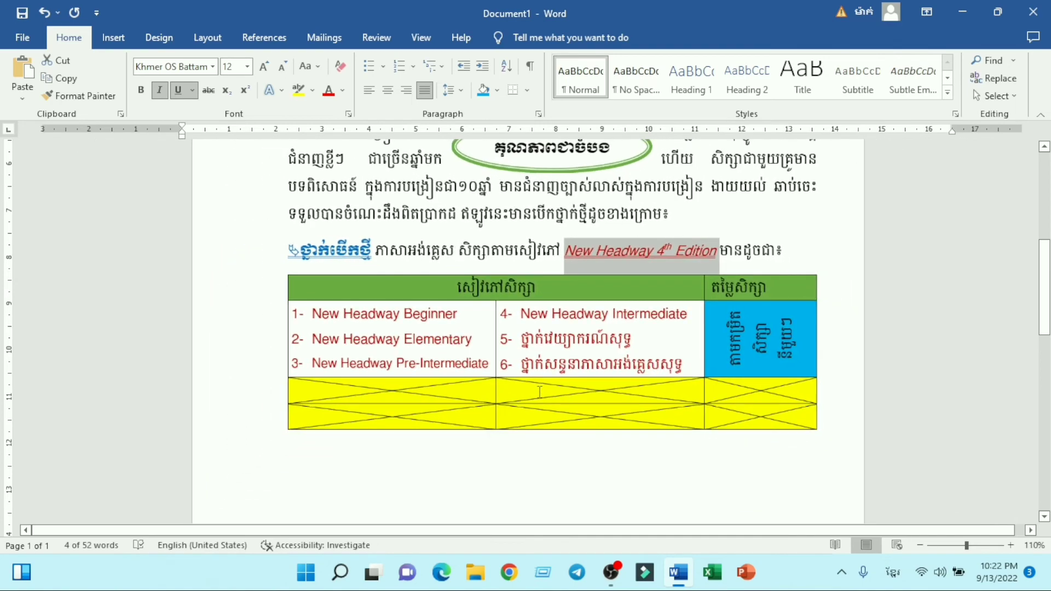
{"action": "scroll", "coordinate": [540, 392], "scroll_direction": "down", "scroll_amount": 2}
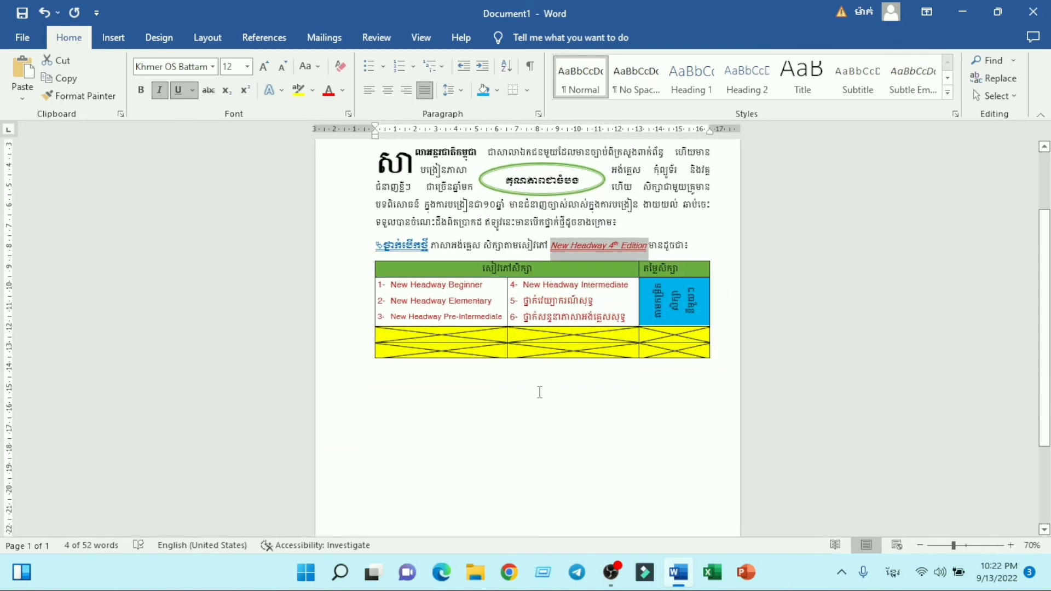
{"action": "scroll", "coordinate": [539, 392], "scroll_direction": "up", "scroll_amount": 2}
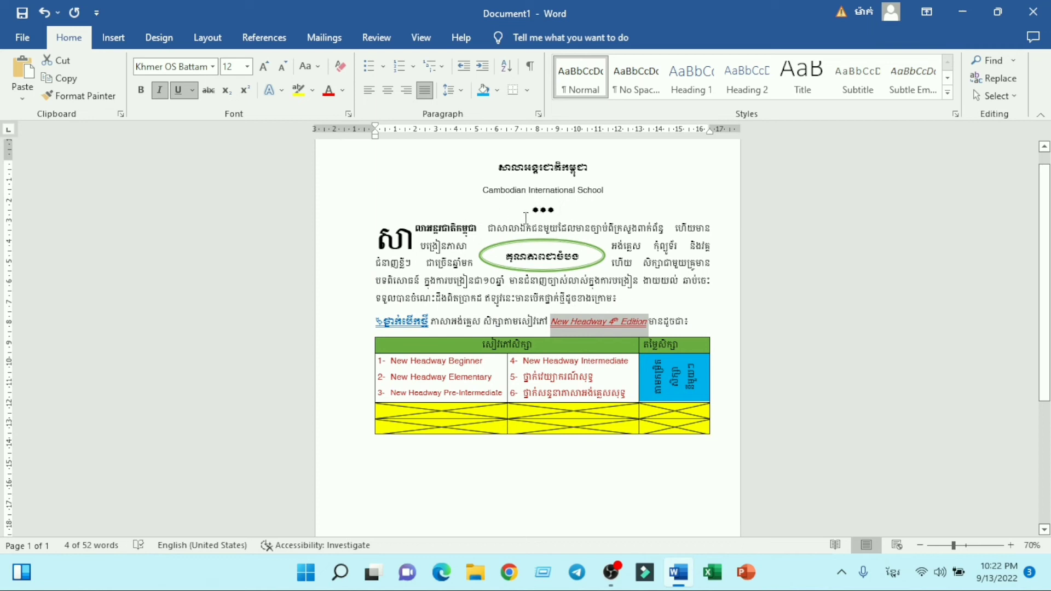
{"action": "left_click", "coordinate": [570, 212]}
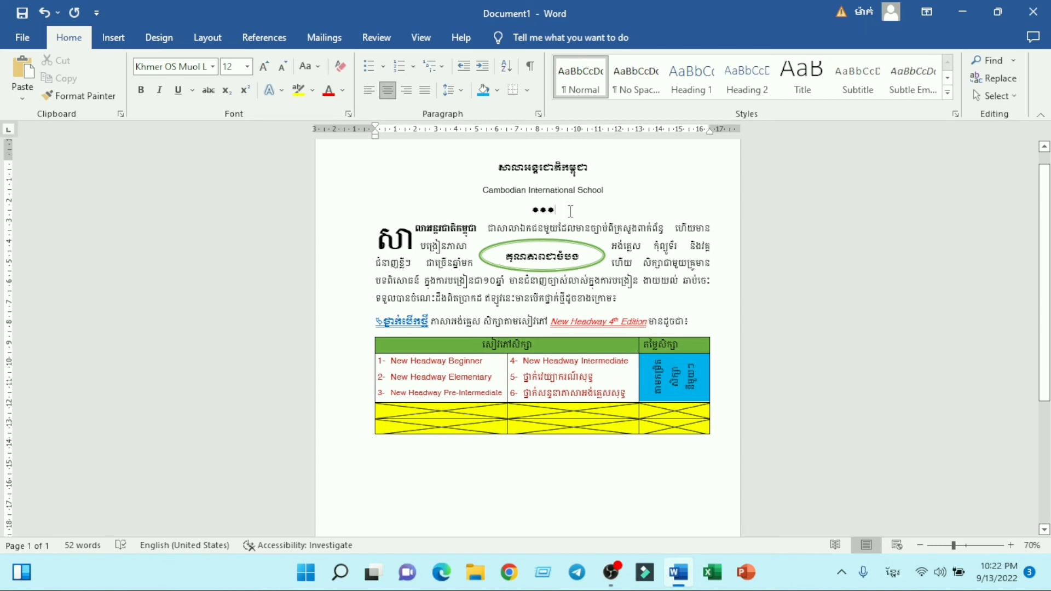
{"action": "key", "text": "Return"}
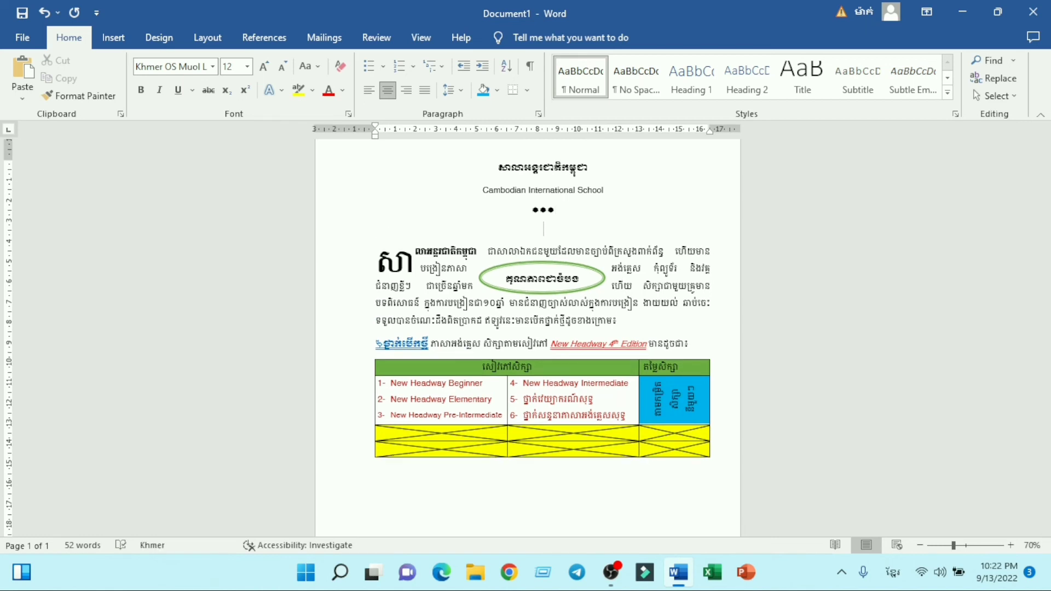
{"action": "type", "text": "ដំណឹងសិក្សាថ្នាក់អុំព្យូ"}
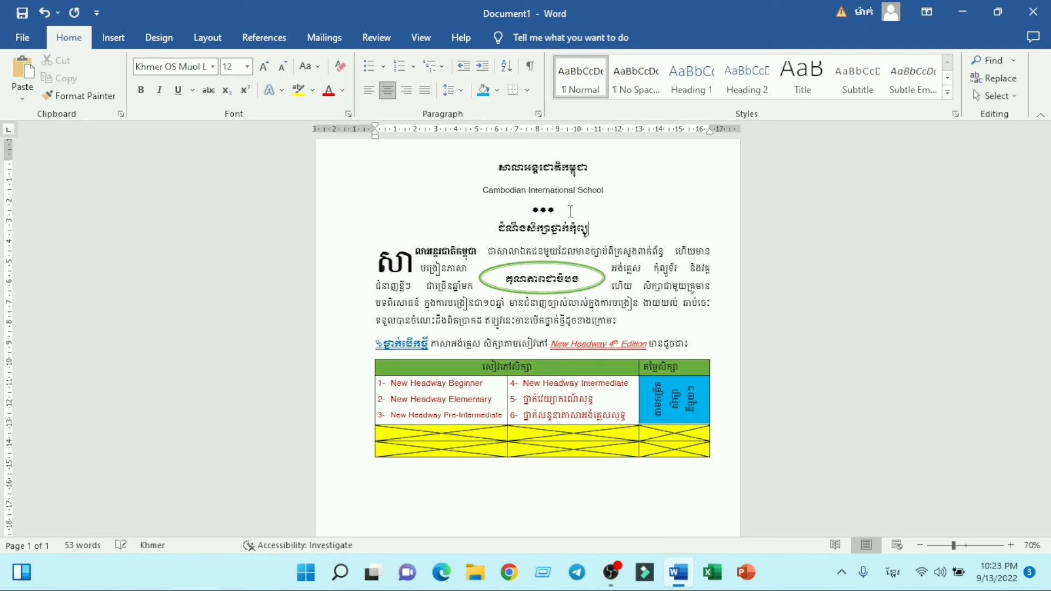
{"action": "type", "text": "ទ័រ និងភាសាអង់គ្លេស"}
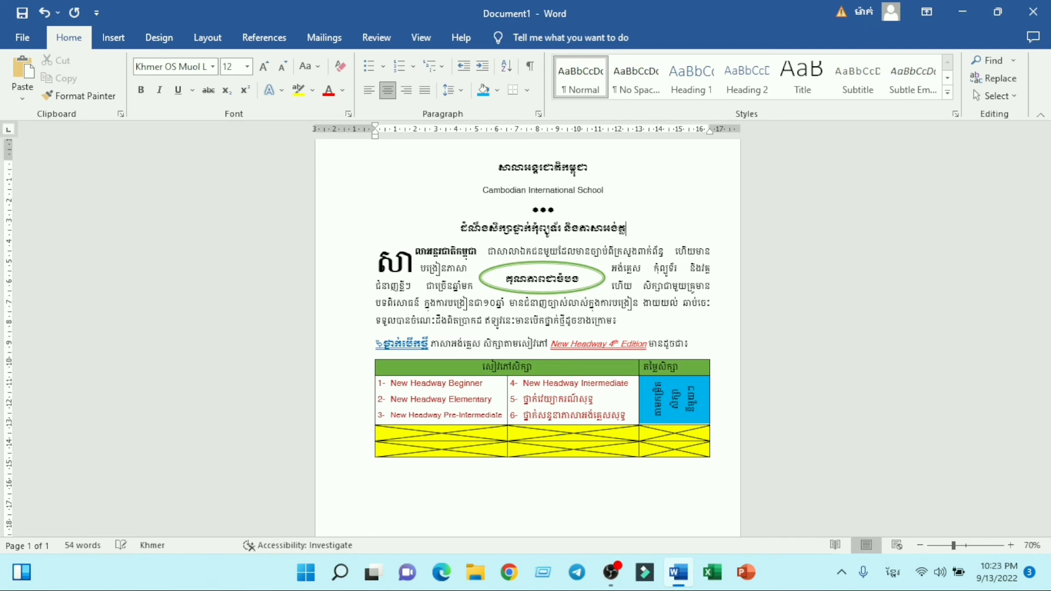
Highlight the new announcement title line in green.
{"action": "scroll", "coordinate": [389, 246], "scroll_direction": "up", "scroll_amount": 7}
{"action": "triple_click", "coordinate": [389, 246]}
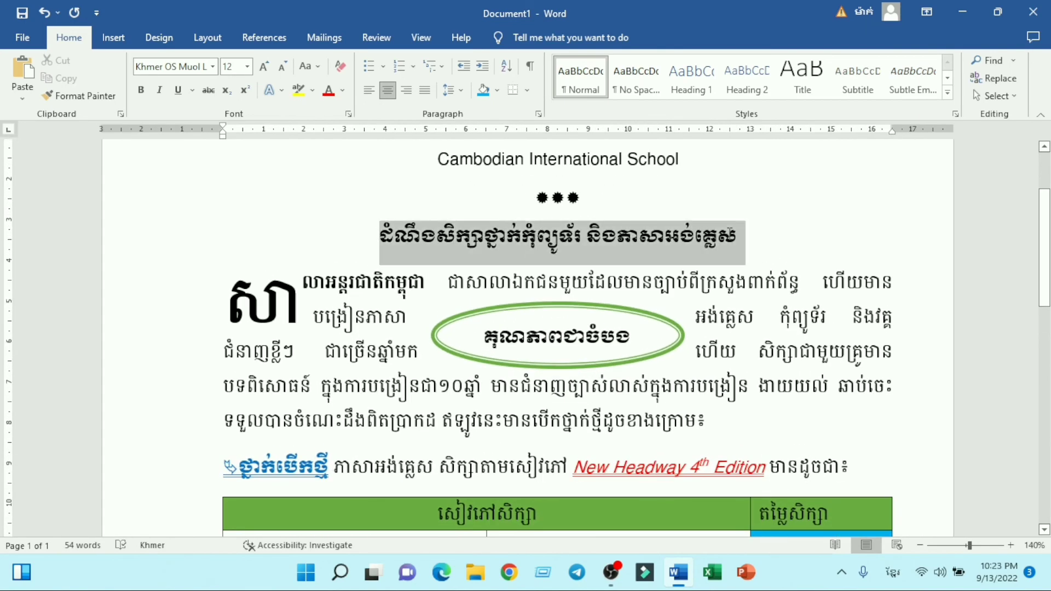
{"action": "left_click", "coordinate": [312, 91]}
{"action": "left_click", "coordinate": [374, 136]}
{"action": "left_click", "coordinate": [635, 311]}
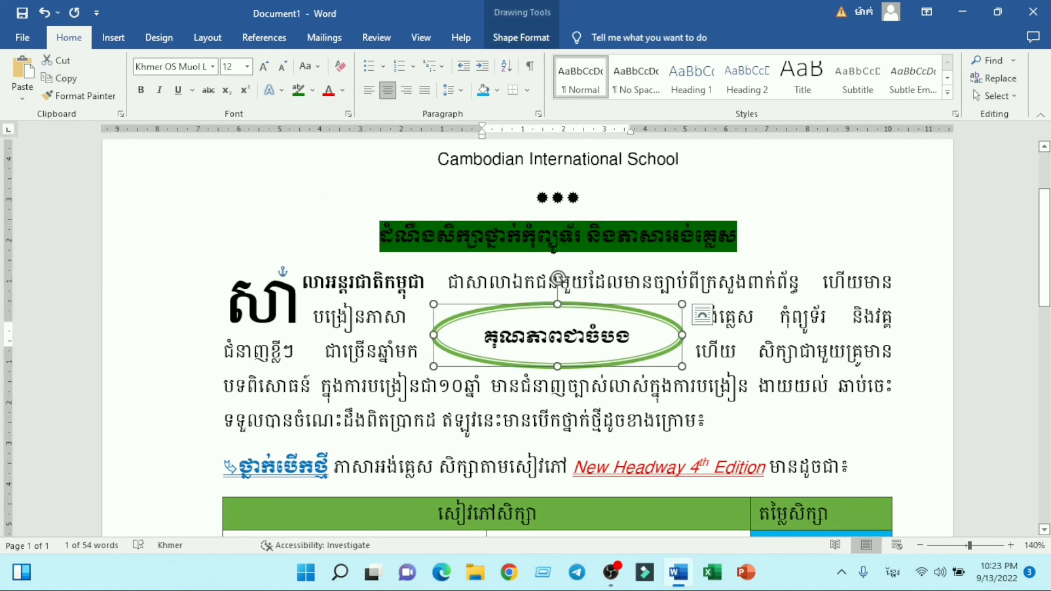
Set the announcement title line's text highlight to turquoise.
{"action": "mouse_move", "coordinate": [377, 232]}
{"action": "left_mouse_down"}
{"action": "mouse_move", "coordinate": [422, 246]}
{"action": "mouse_move", "coordinate": [744, 248]}
{"action": "left_mouse_up"}
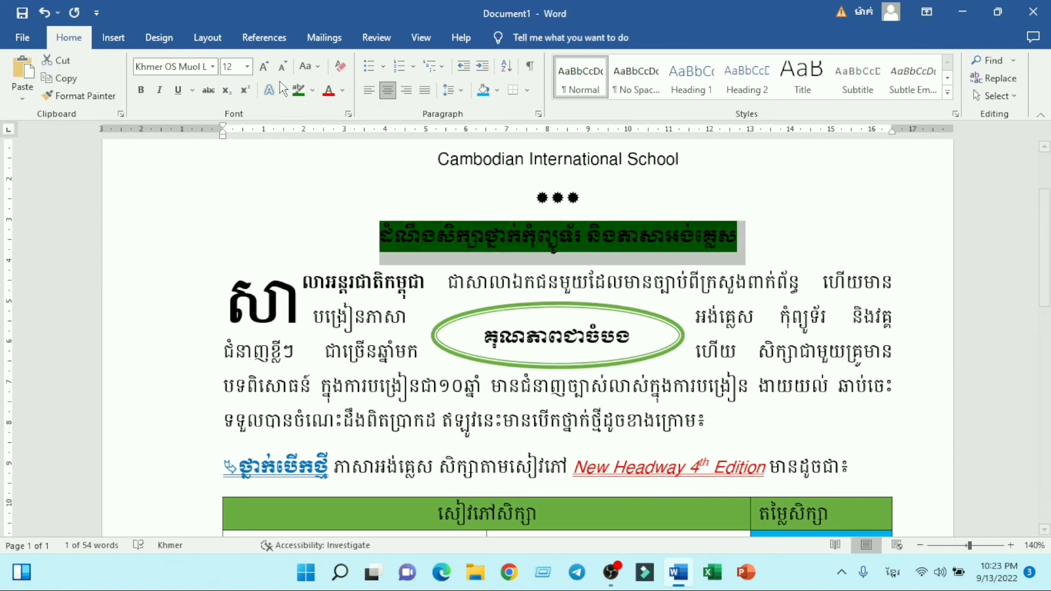
{"action": "left_click", "coordinate": [313, 92]}
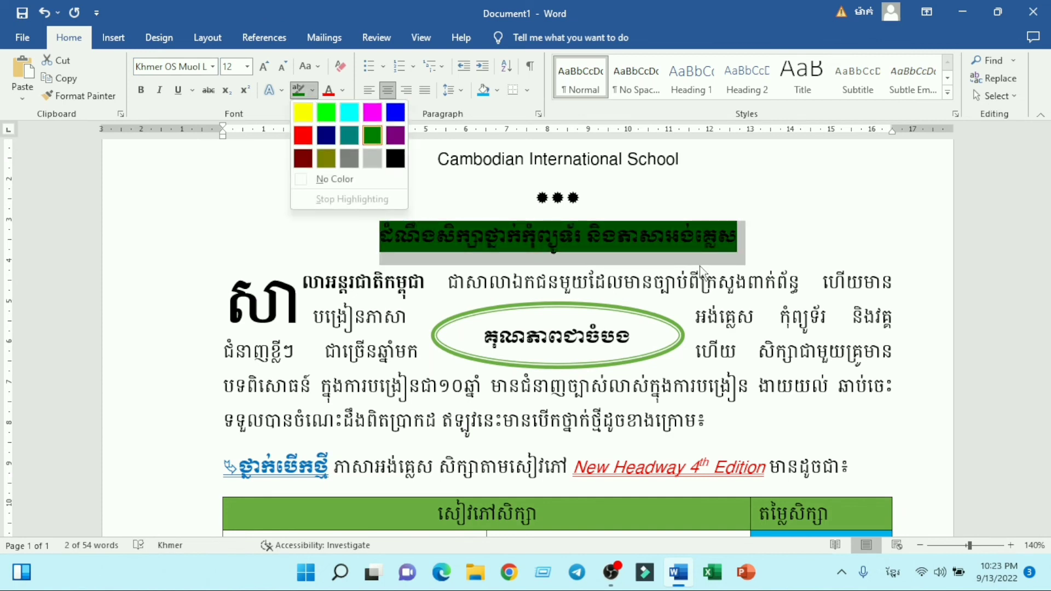
{"action": "left_click", "coordinate": [349, 112]}
{"action": "left_click", "coordinate": [787, 290]}
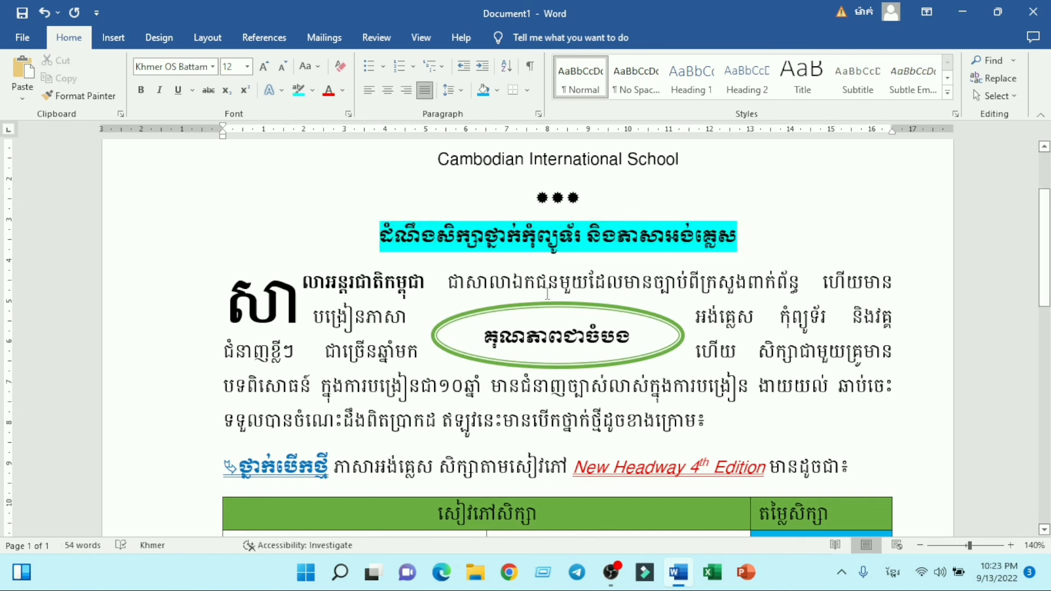
Minimize the document window to return to the desktop.
{"action": "scroll", "coordinate": [547, 294], "scroll_direction": "down", "scroll_amount": 4}
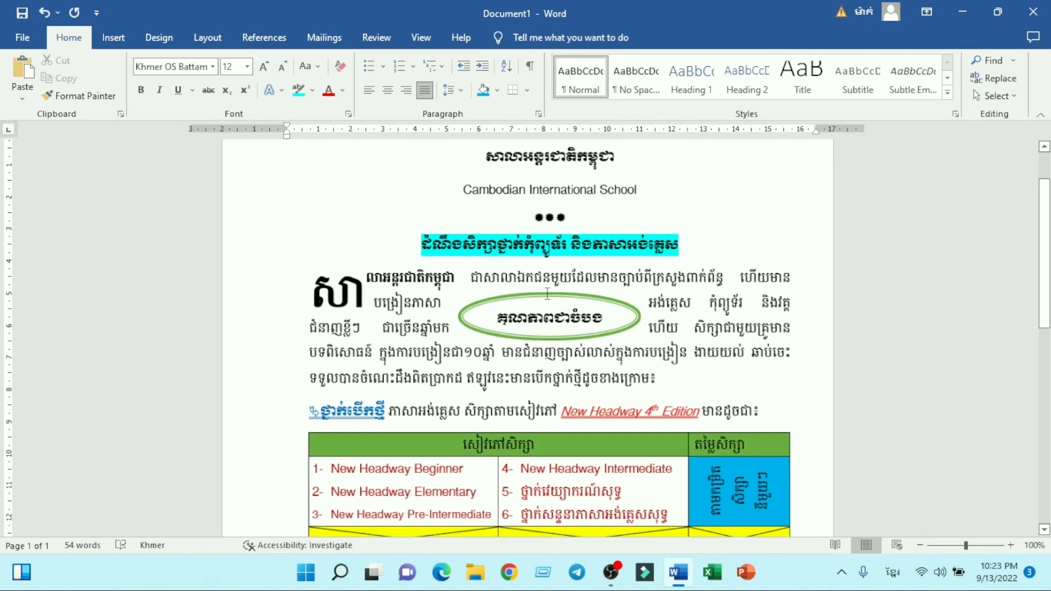
{"action": "scroll", "coordinate": [548, 294], "scroll_direction": "down", "scroll_amount": 1}
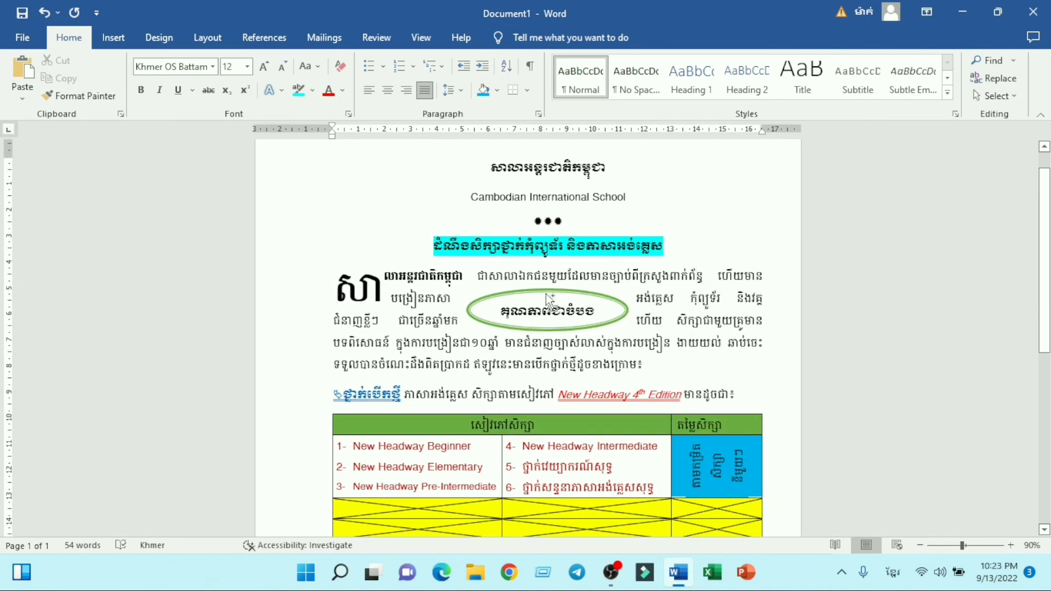
{"action": "scroll", "coordinate": [549, 299], "scroll_direction": "down", "scroll_amount": 1}
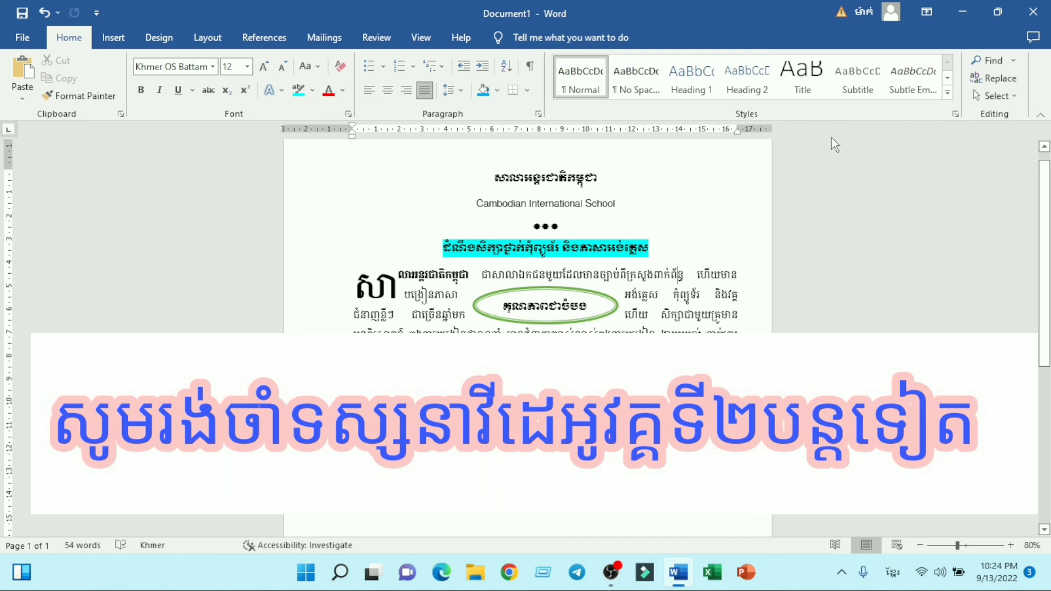
{"action": "left_click", "coordinate": [963, 12]}
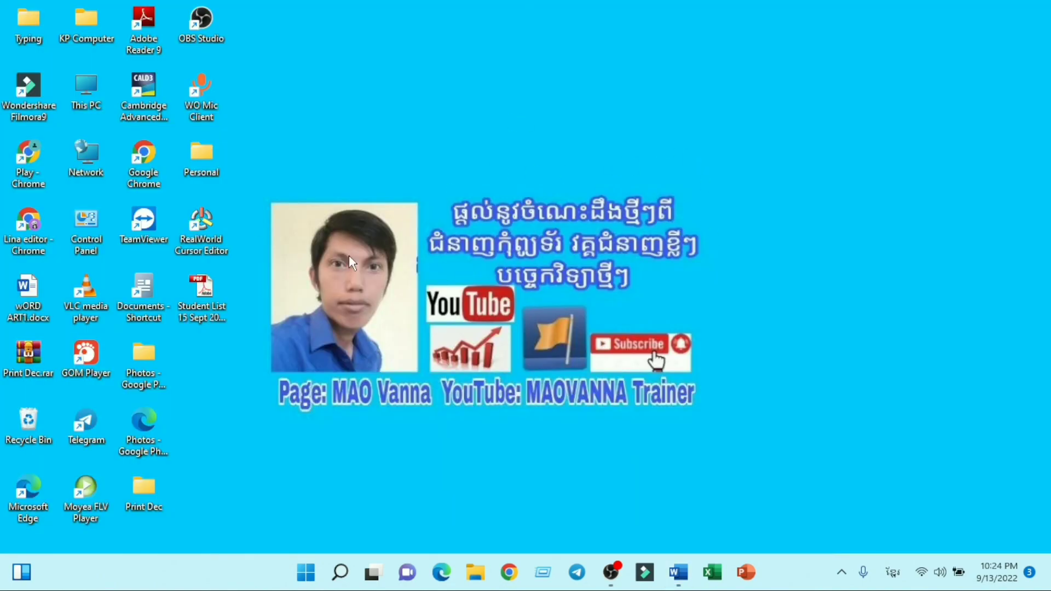